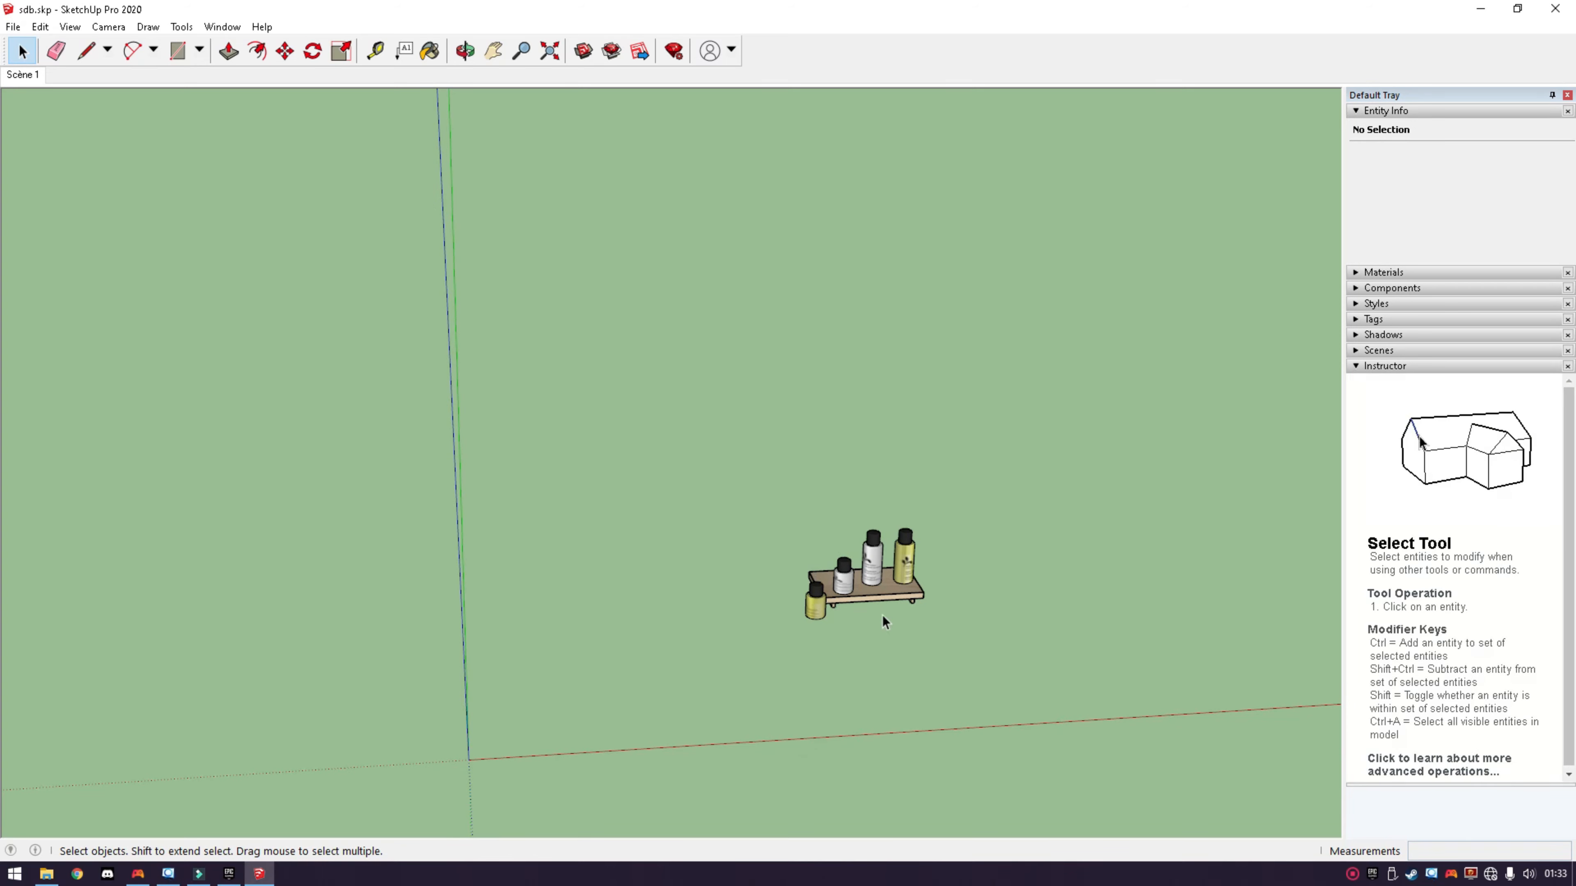
# Draw a ground rectangle that surrounds the shelf with the bottles.
pyautogui.moveTo(882, 614); pyautogui.dragTo(932, 597, button='middle')
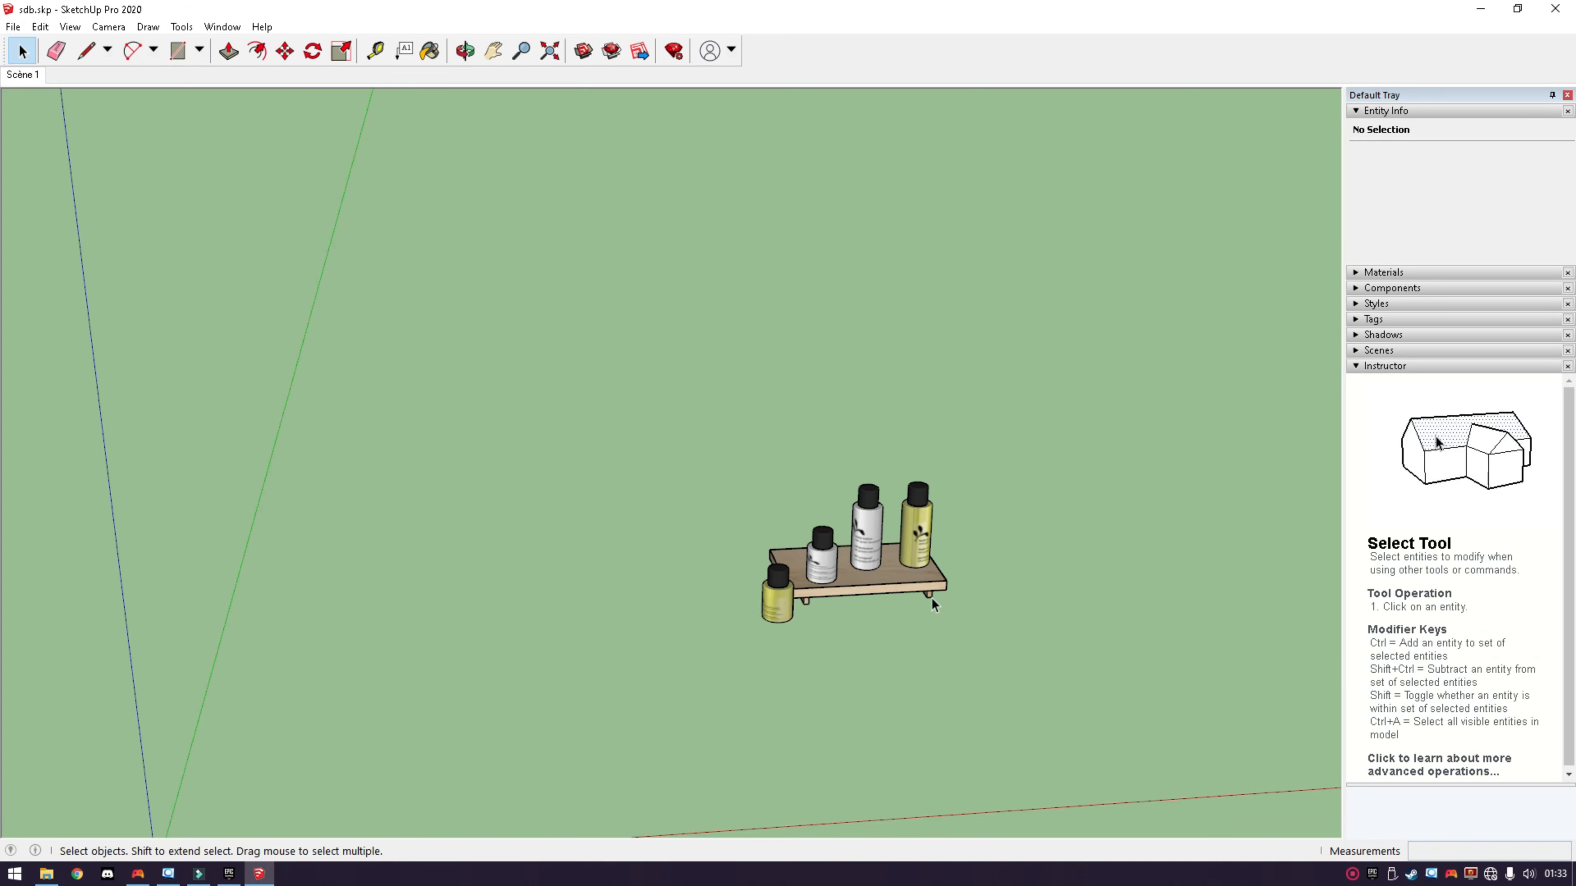
pyautogui.scroll(-5, 820, 633)
pyautogui.moveTo(619, 573)
pyautogui.mouseDown(button='middle')
pyautogui.moveTo(615, 616)
pyautogui.moveTo(583, 574)
pyautogui.mouseUp(button='middle')
pyautogui.press('r')
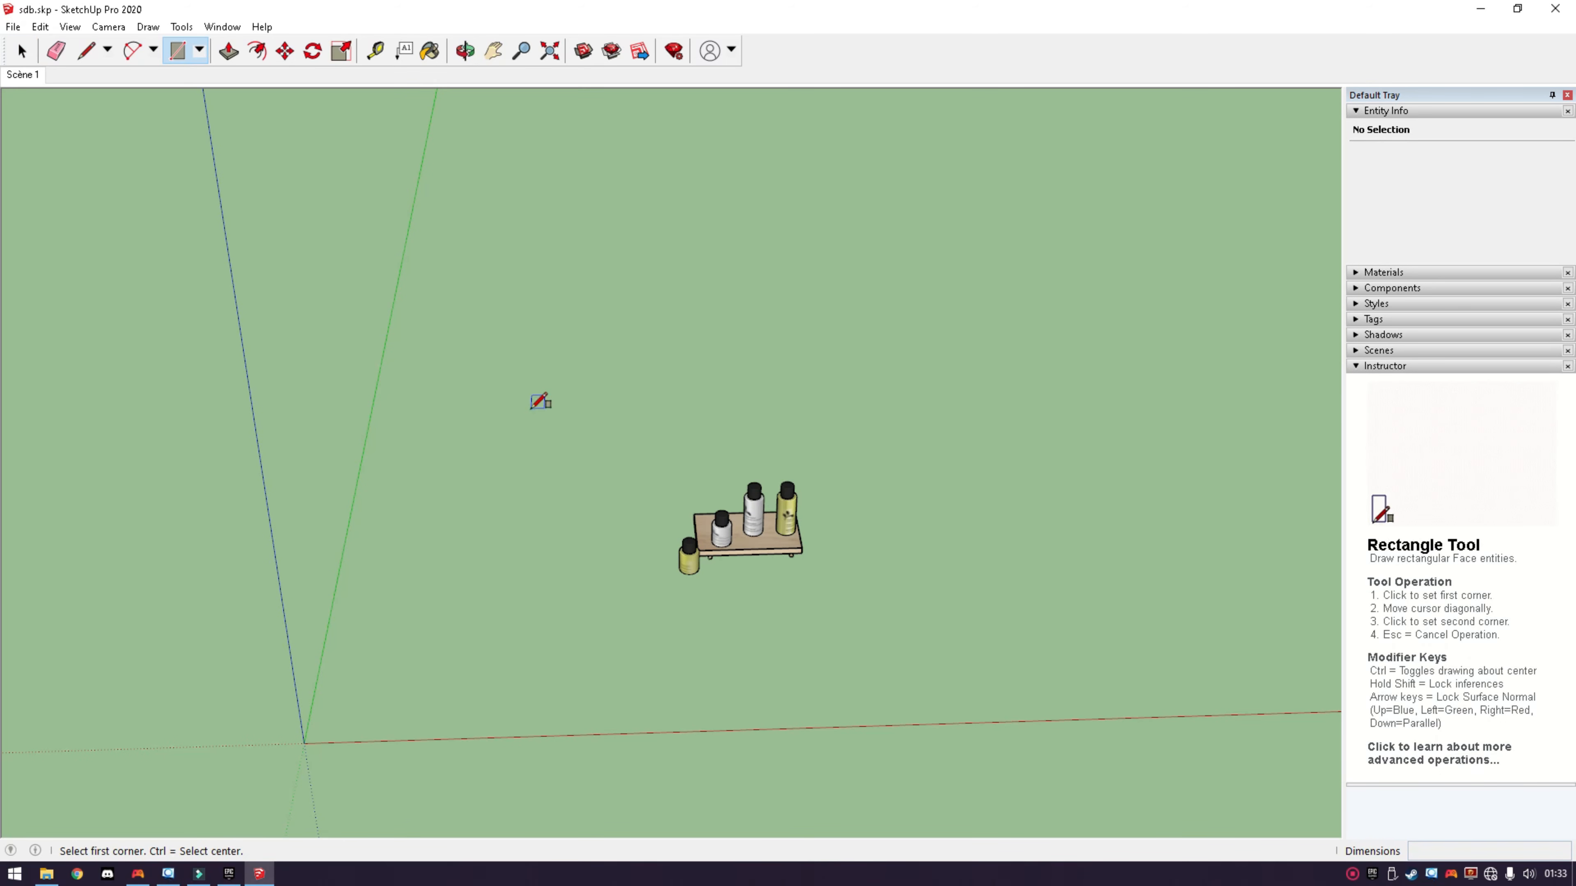
pyautogui.click(531, 408)
pyautogui.scroll(-5, 686, 482)
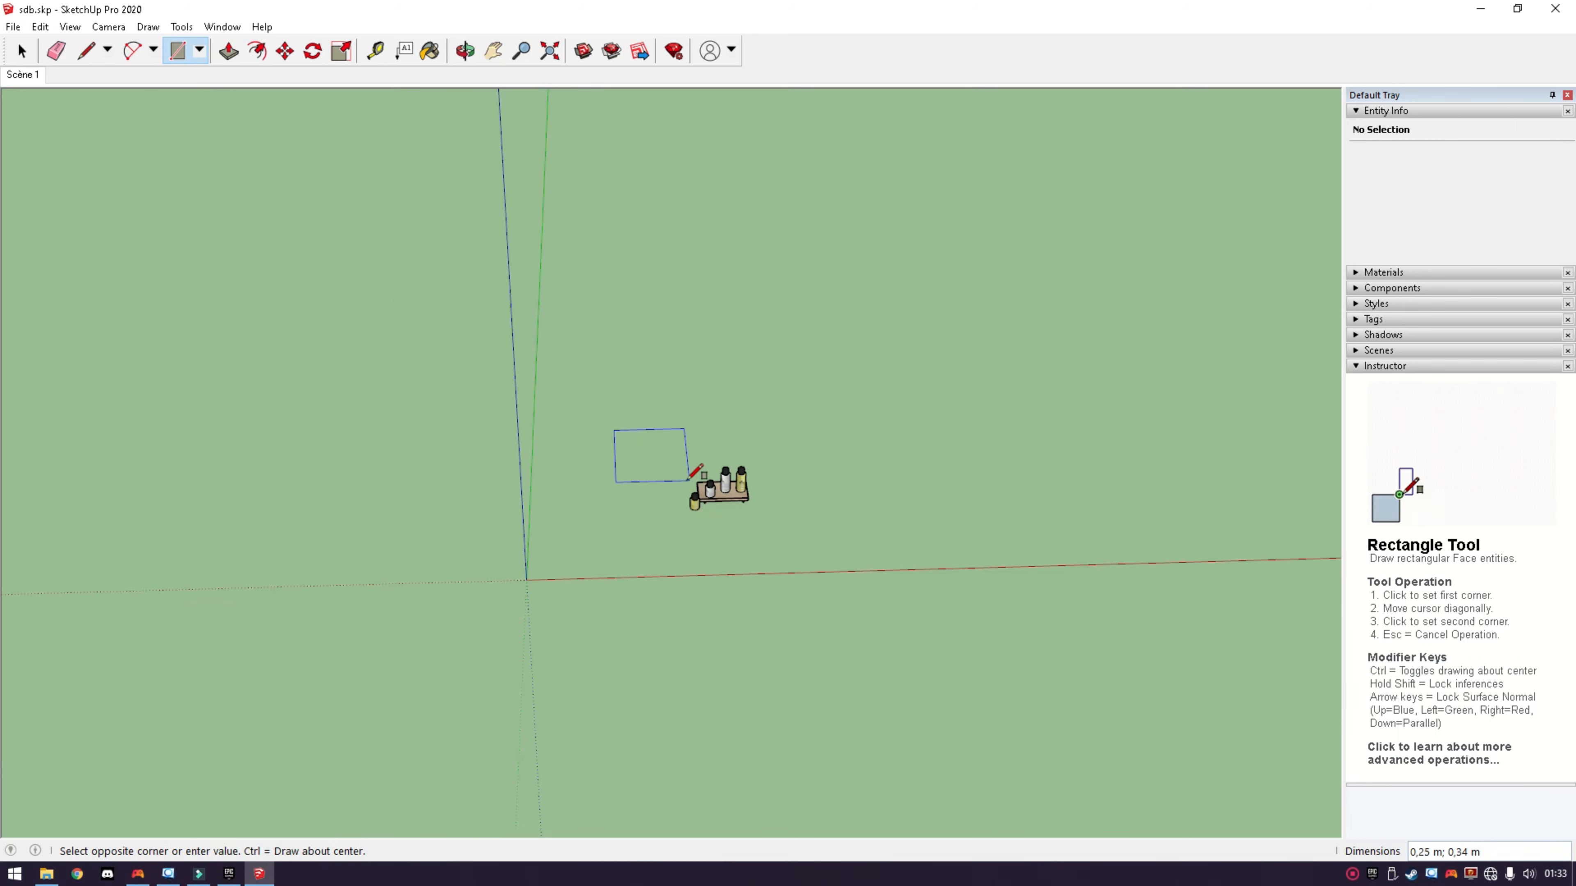
pyautogui.click(844, 546)
# Push/Pull the rectangle upward about 0.56 m to form a box around the bottle shelf.
pyautogui.scroll(1, 752, 514)
pyautogui.press('p')
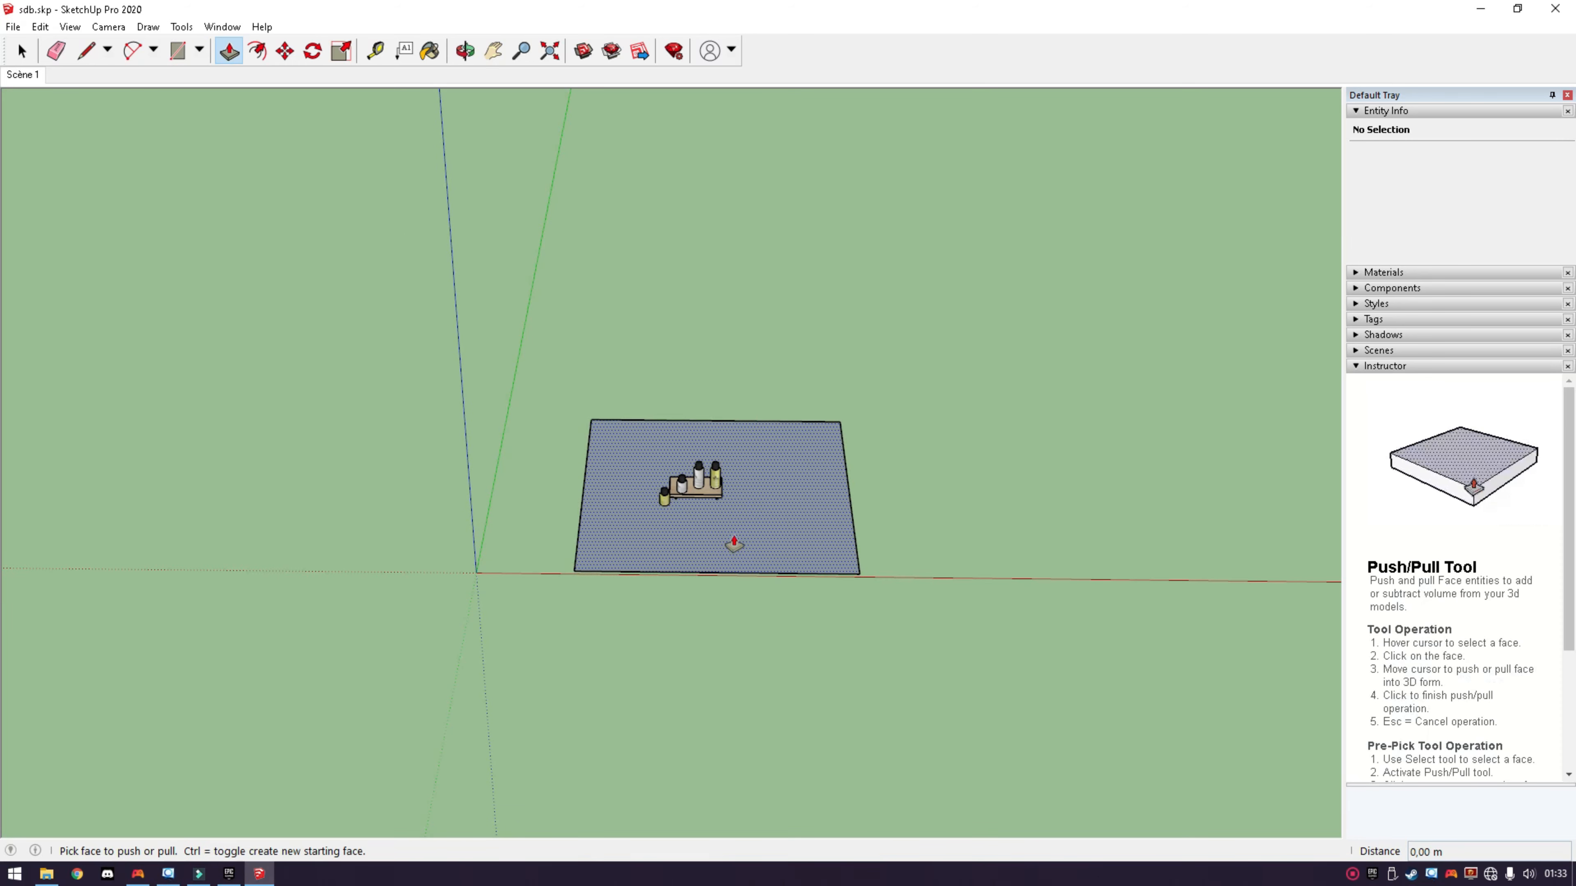
pyautogui.click(735, 538)
pyautogui.click(775, 380)
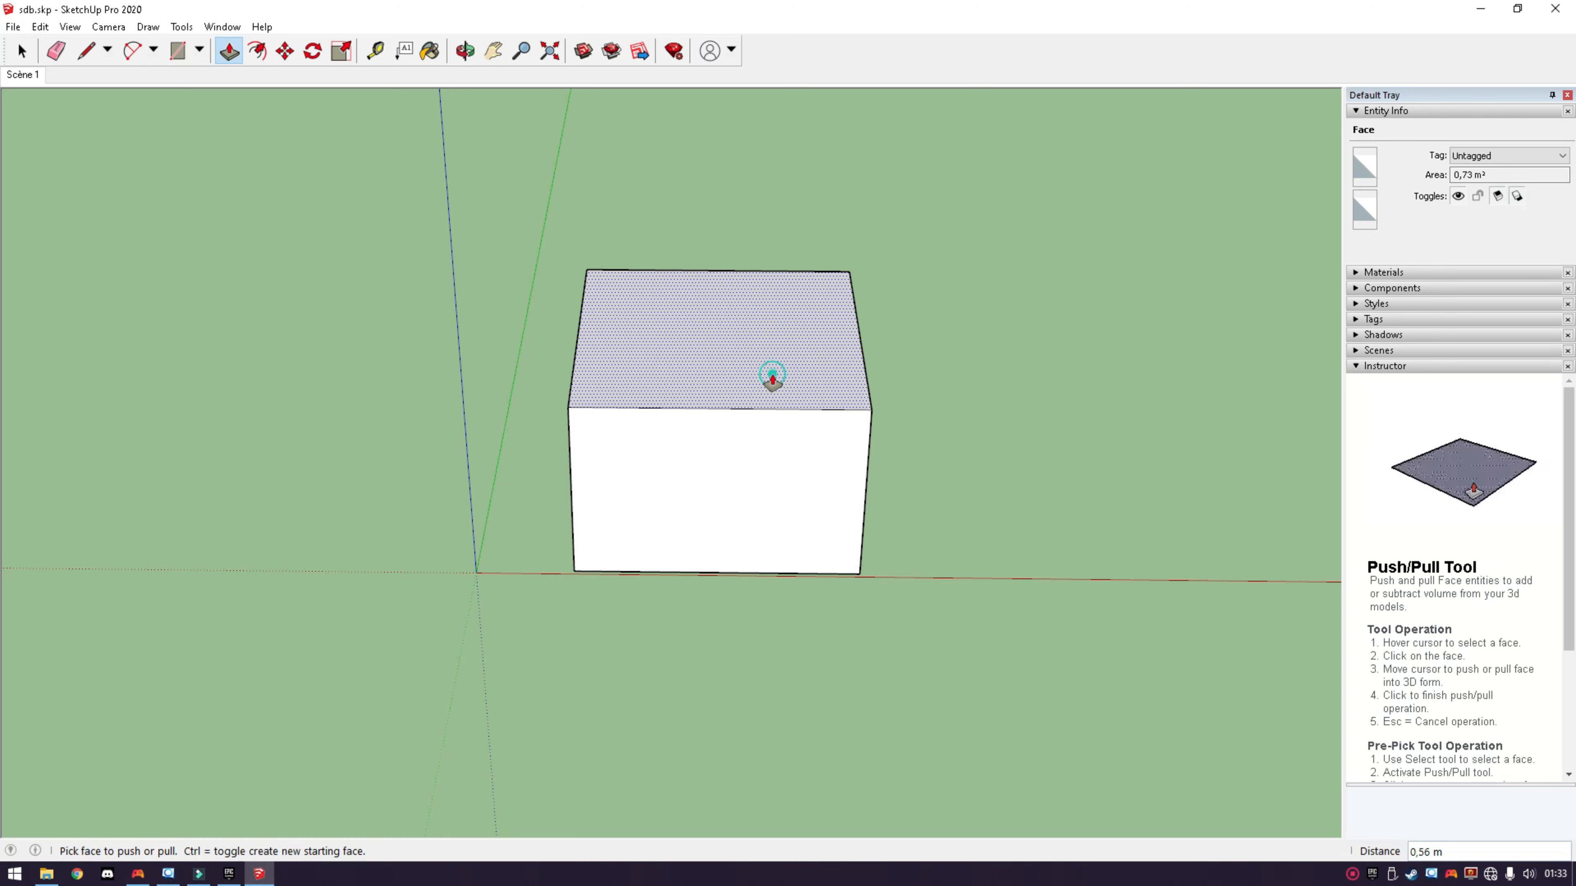
# Delete the box's front face and make a group from the remaining open box.
pyautogui.press('space')
pyautogui.click(661, 503)
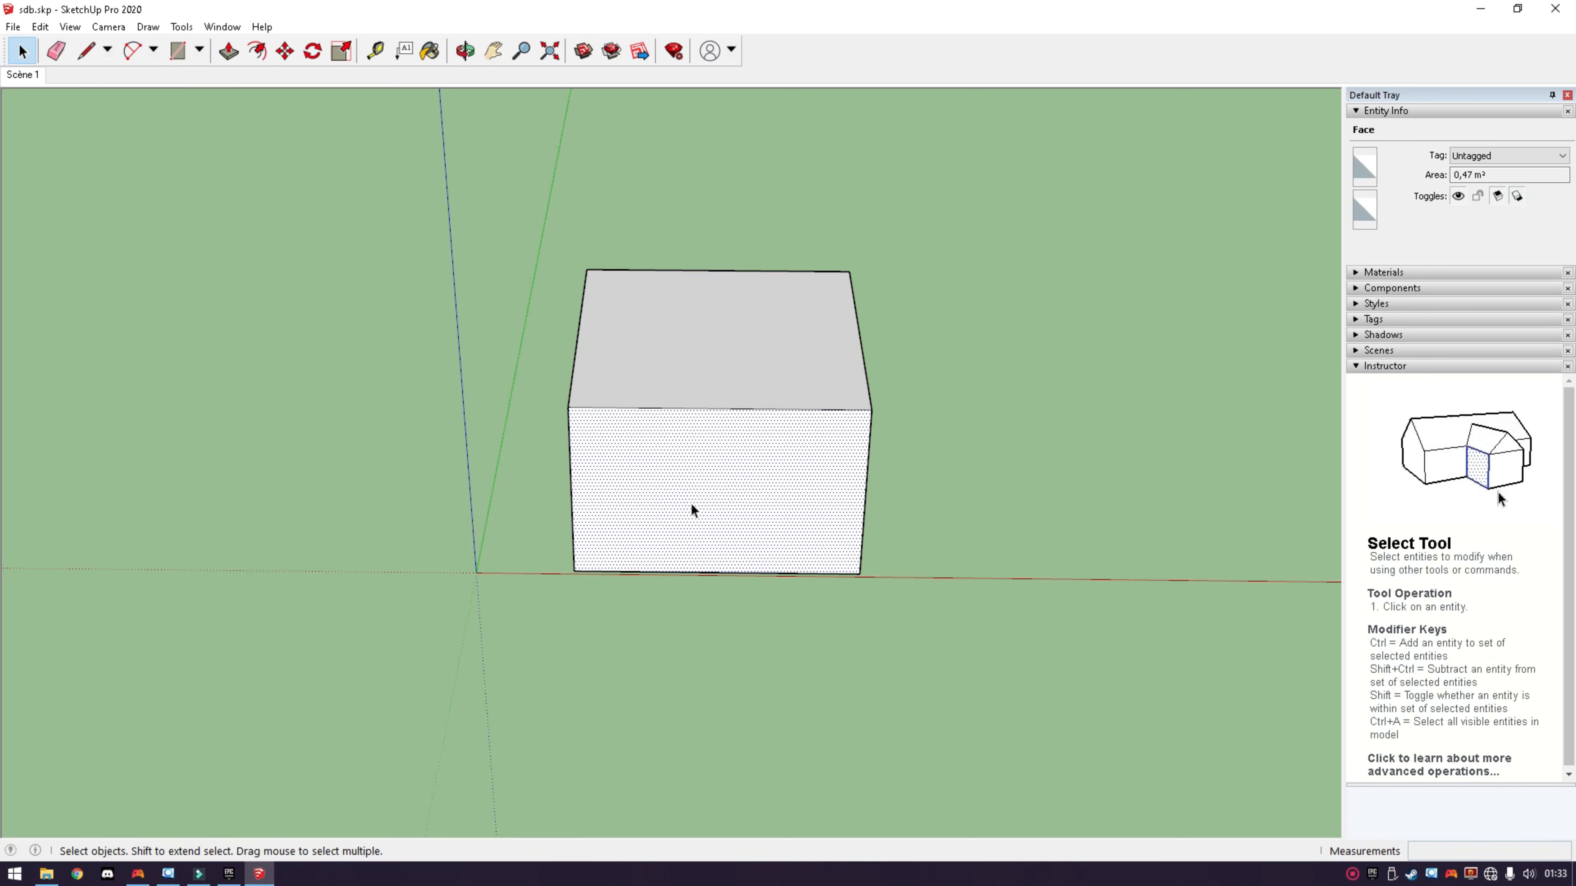
pyautogui.press('Delete')
pyautogui.tripleClick(627, 329)
pyautogui.rightClick(626, 329)
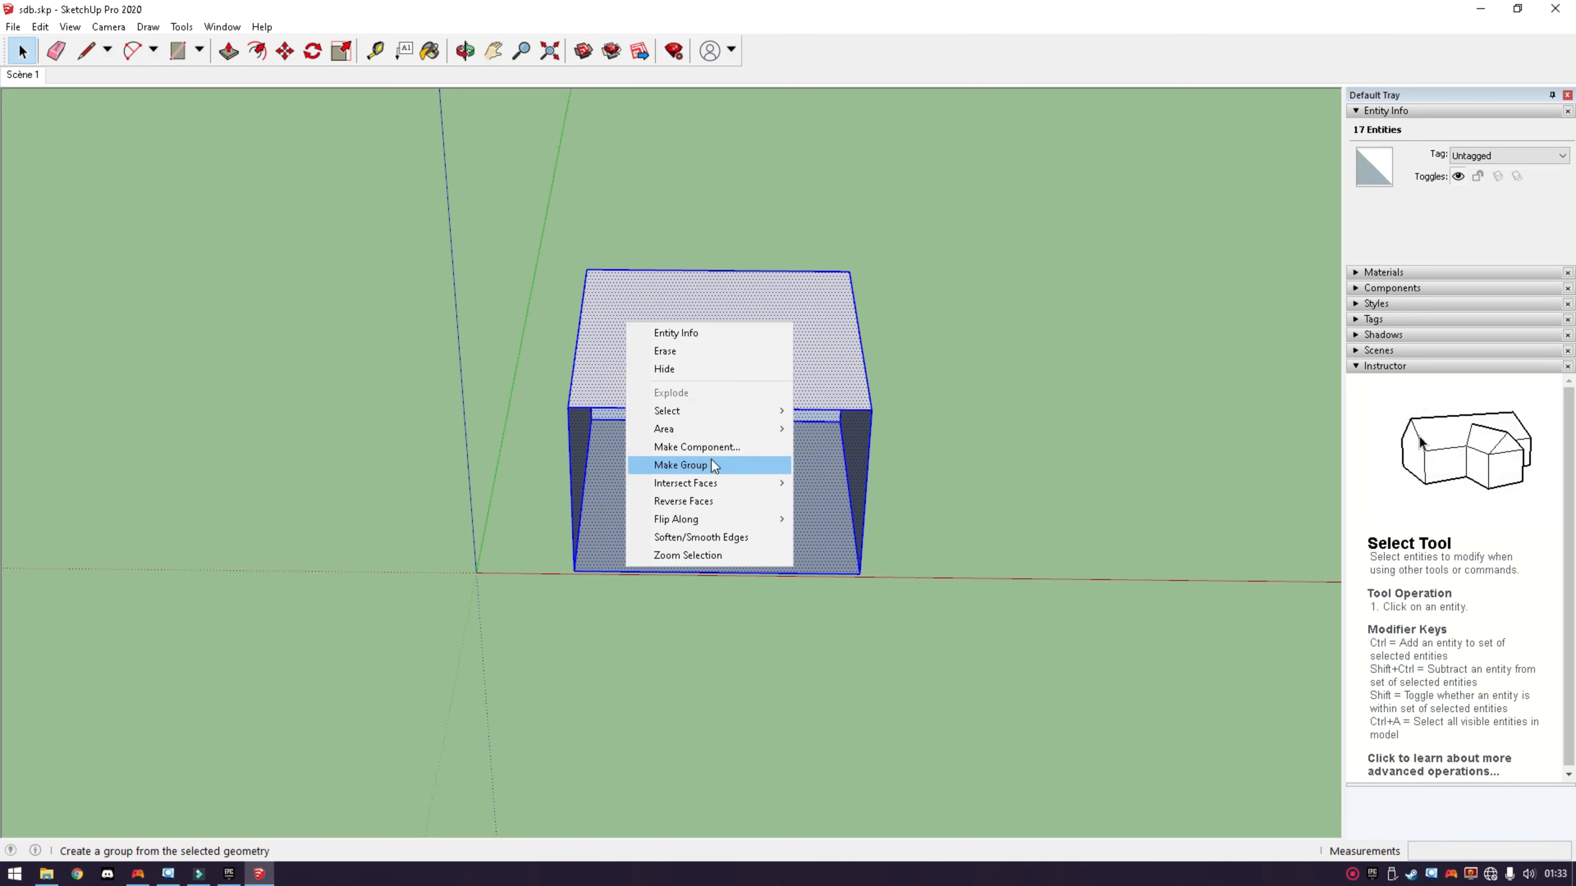
pyautogui.click(670, 464)
# Open the box group for editing and bring up the Colors material collection.
pyautogui.scroll(5, 667, 532)
pyautogui.moveTo(666, 526); pyautogui.dragTo(620, 232, button='middle')
pyautogui.scroll(5, 681, 304)
pyautogui.moveTo(702, 436); pyautogui.dragTo(657, 457, button='middle')
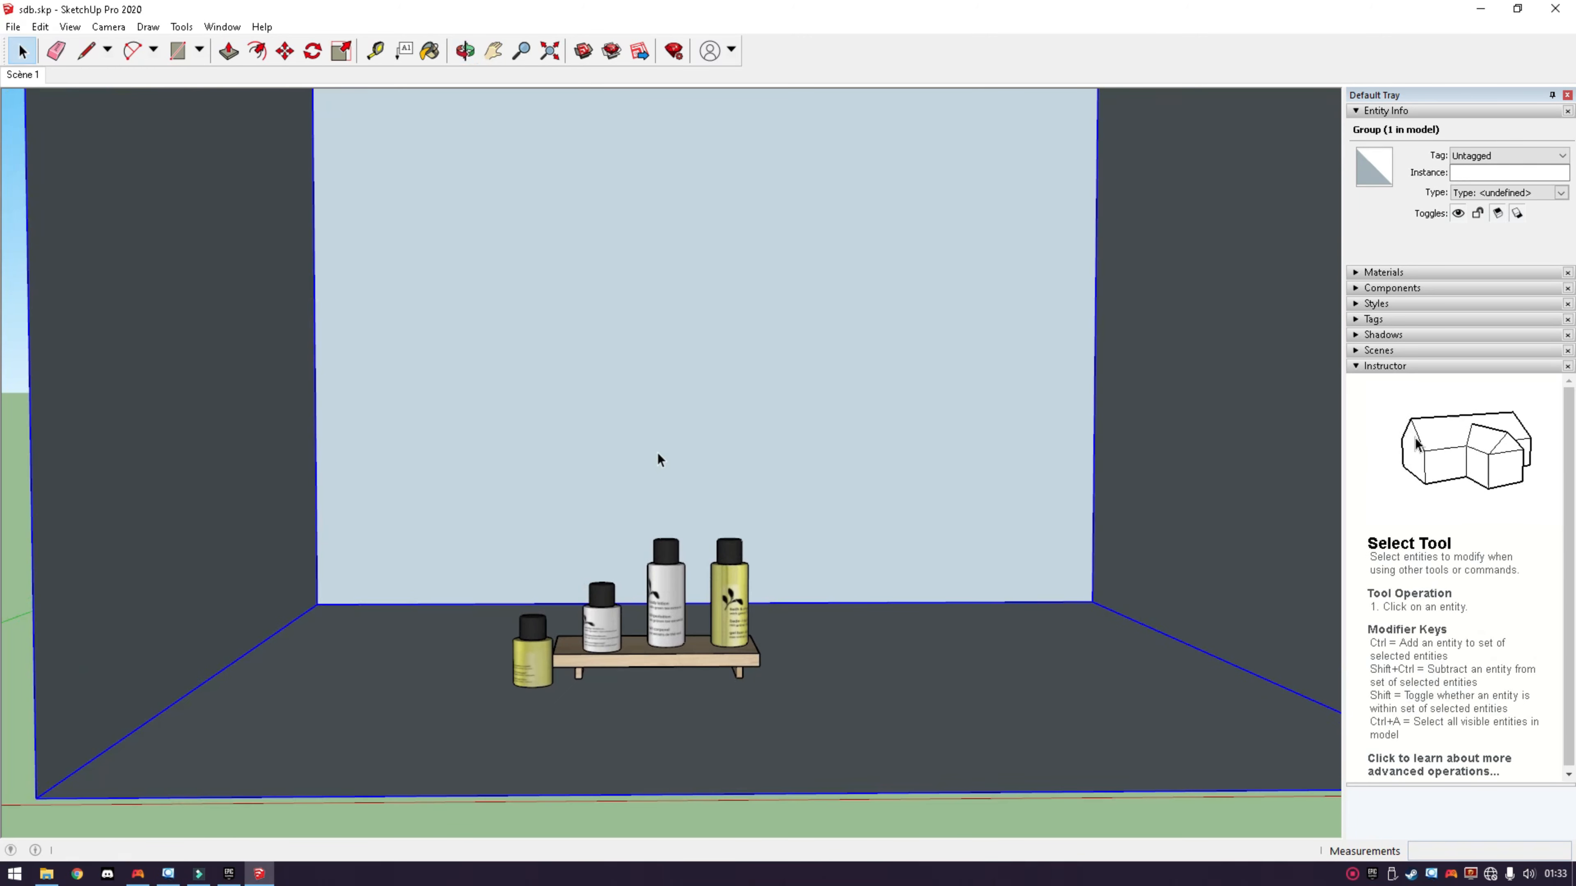
pyautogui.doubleClick(901, 499)
pyautogui.doubleClick(925, 494)
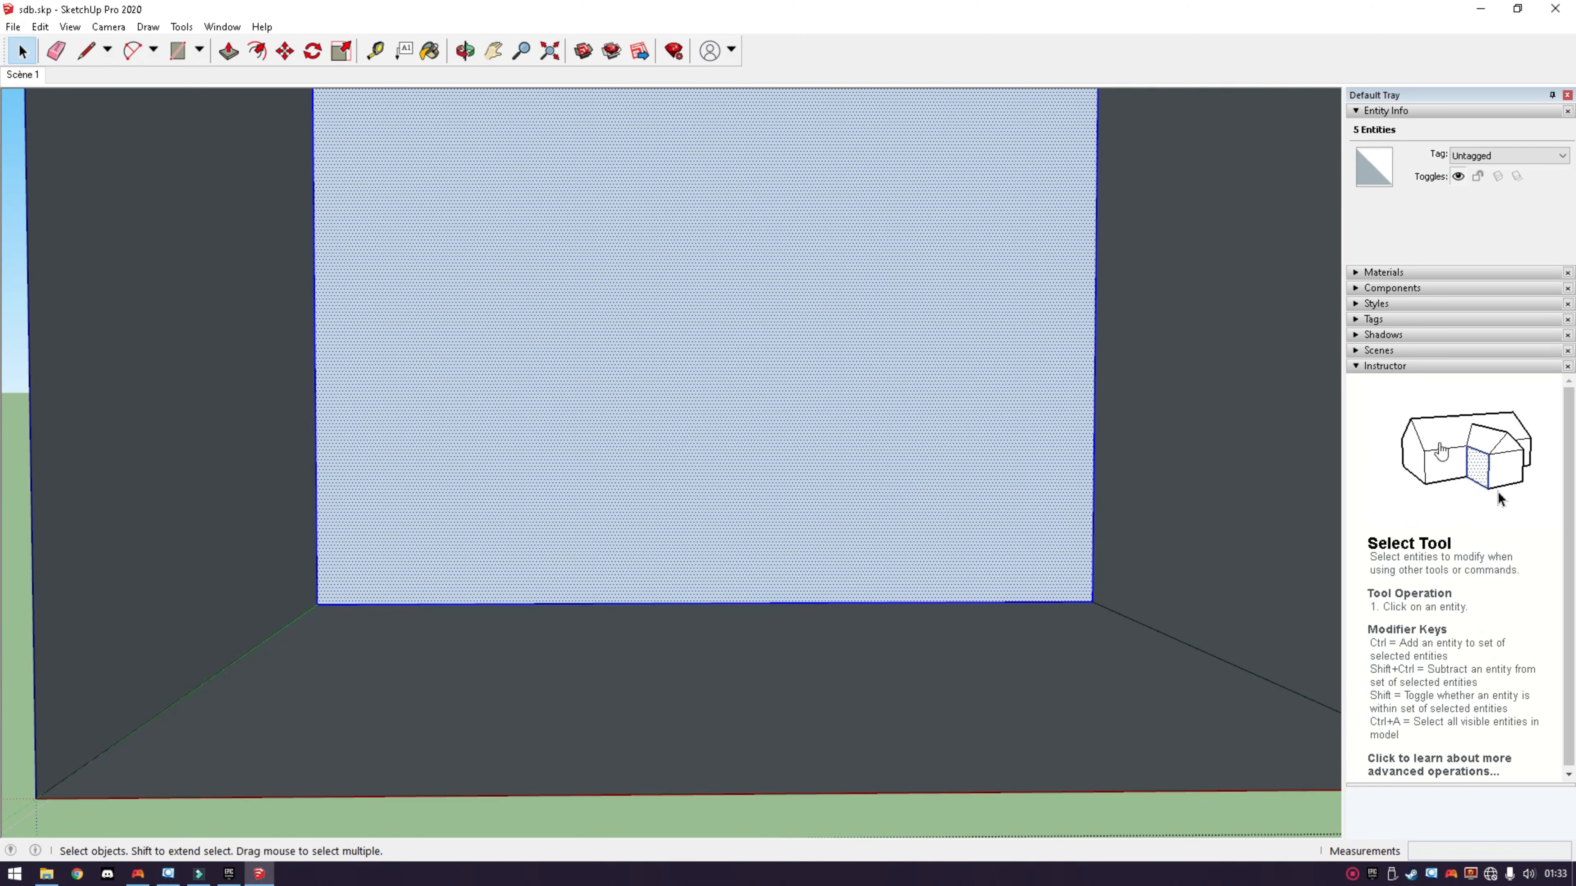
pyautogui.click(1383, 273)
pyautogui.click(1439, 377)
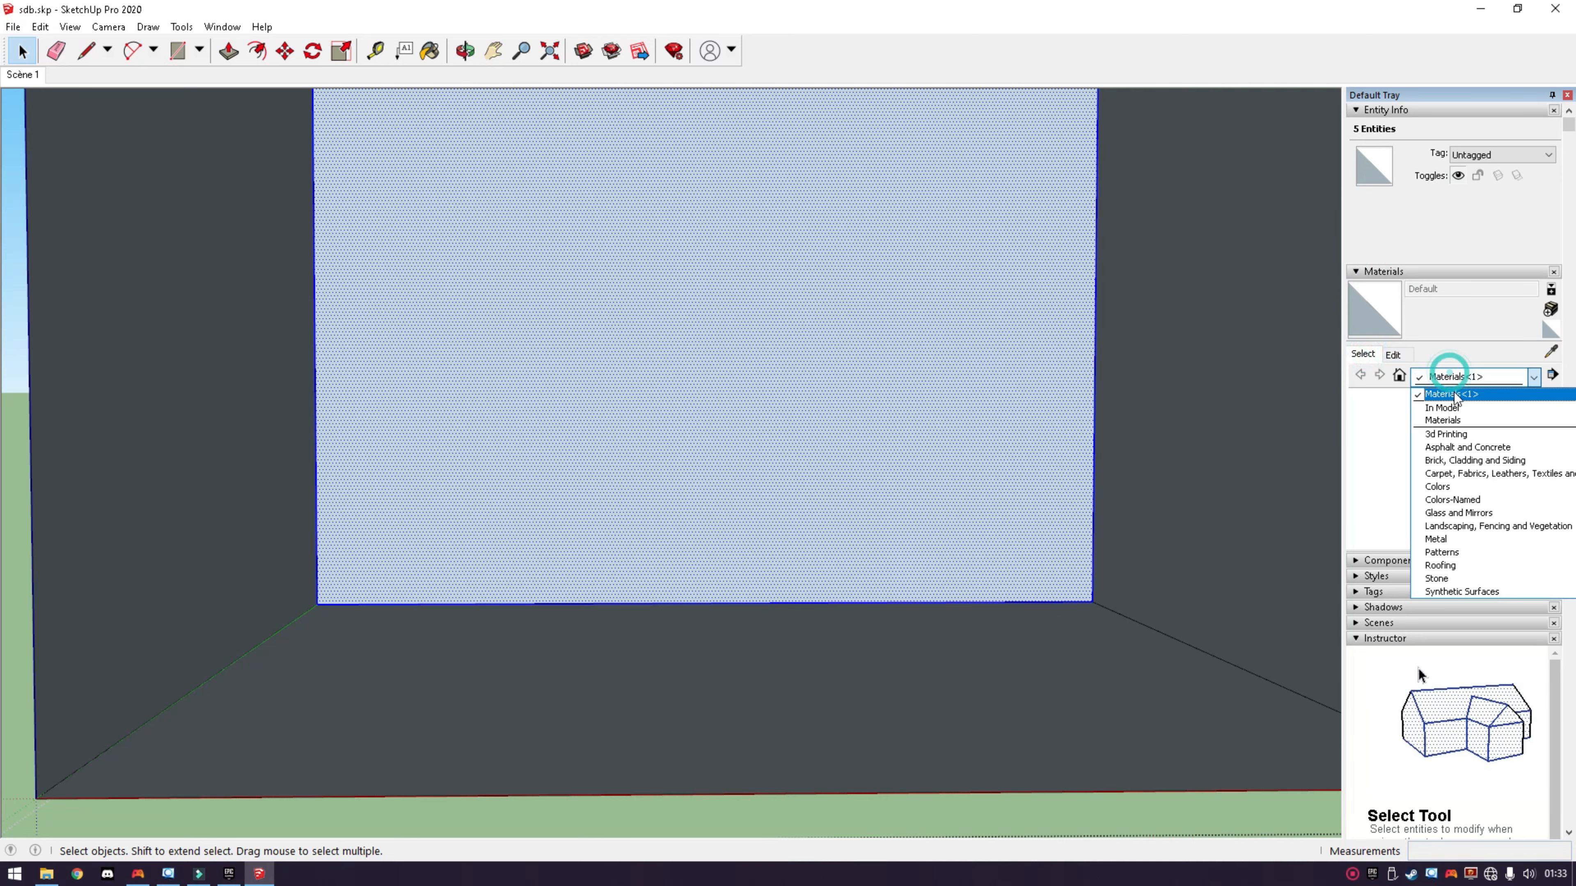
pyautogui.click(1437, 486)
# Paint the box's inner back wall with Color E02.
pyautogui.scroll(-6, 715, 514)
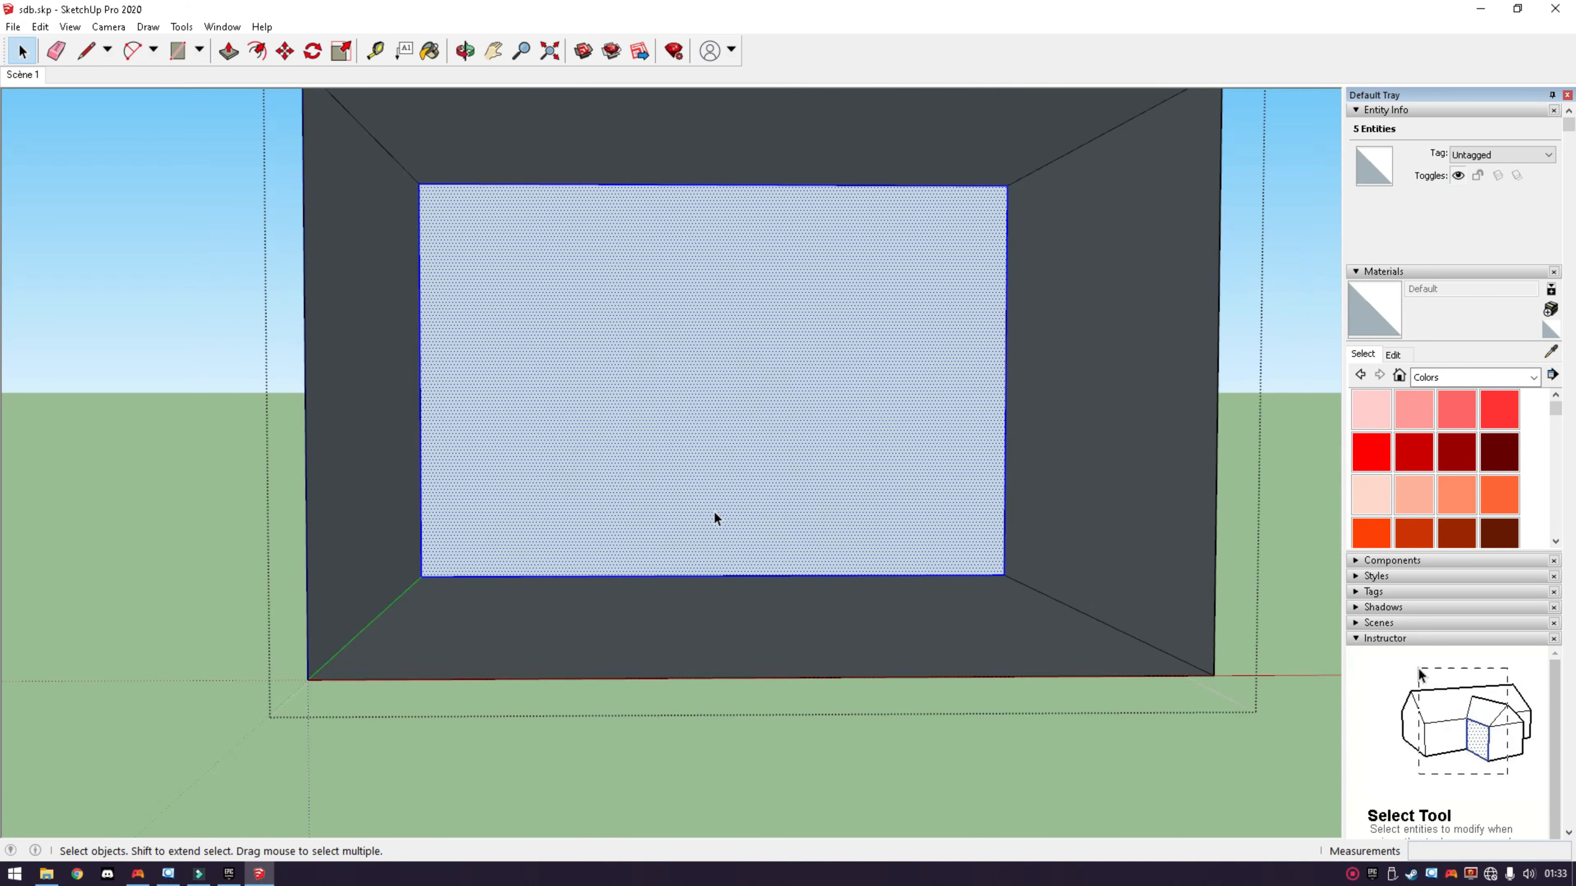
pyautogui.click(1076, 447)
pyautogui.doubleClick(761, 417)
pyautogui.scroll(3, 718, 437)
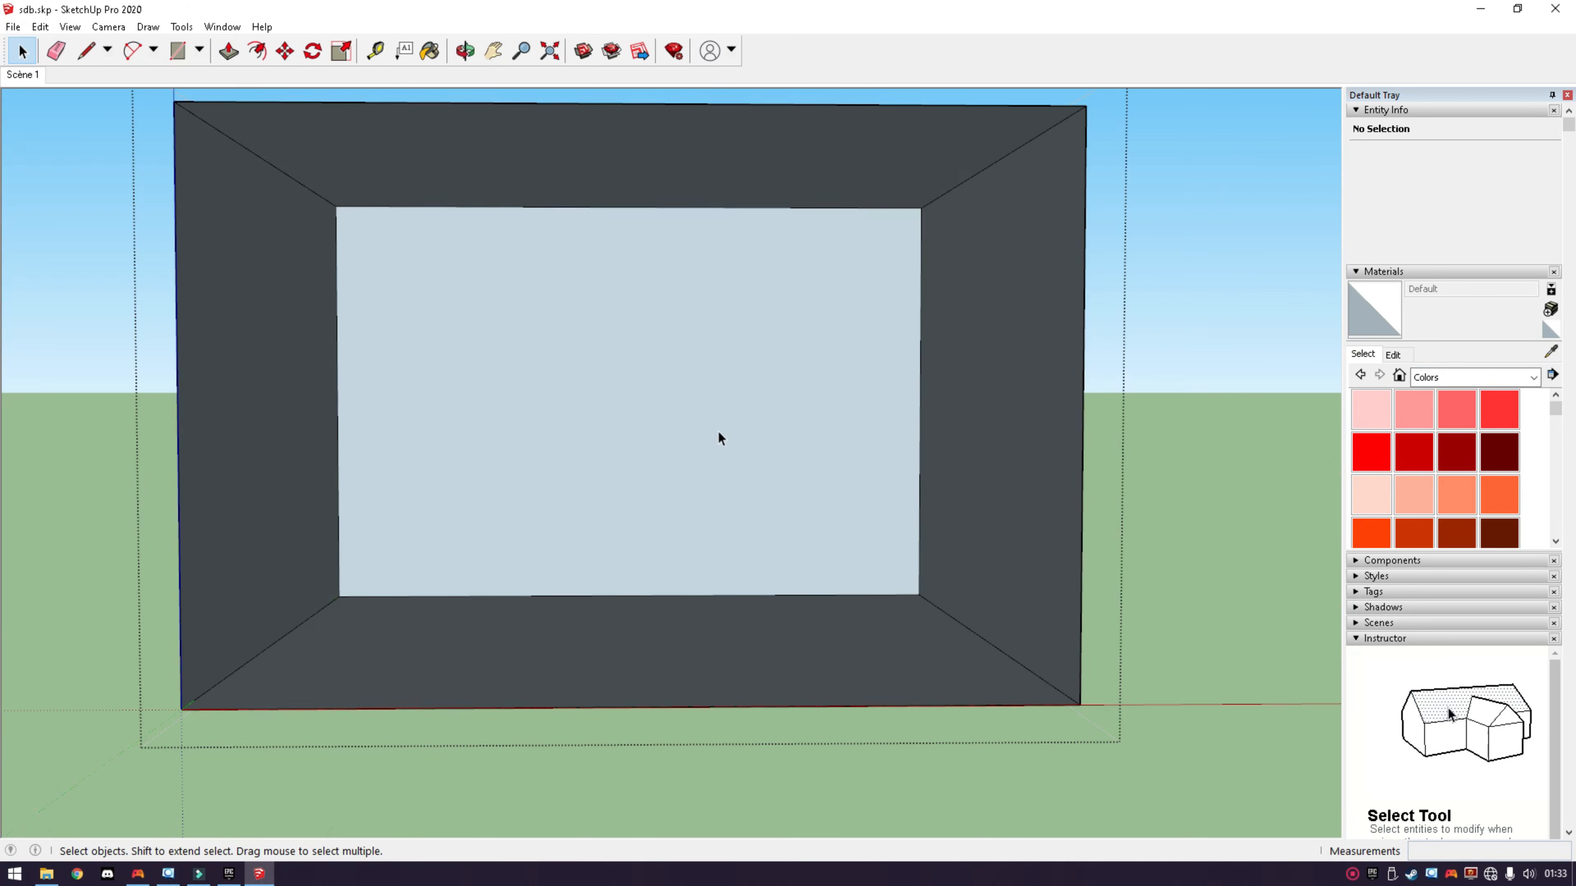
pyautogui.scroll(-6, 1435, 497)
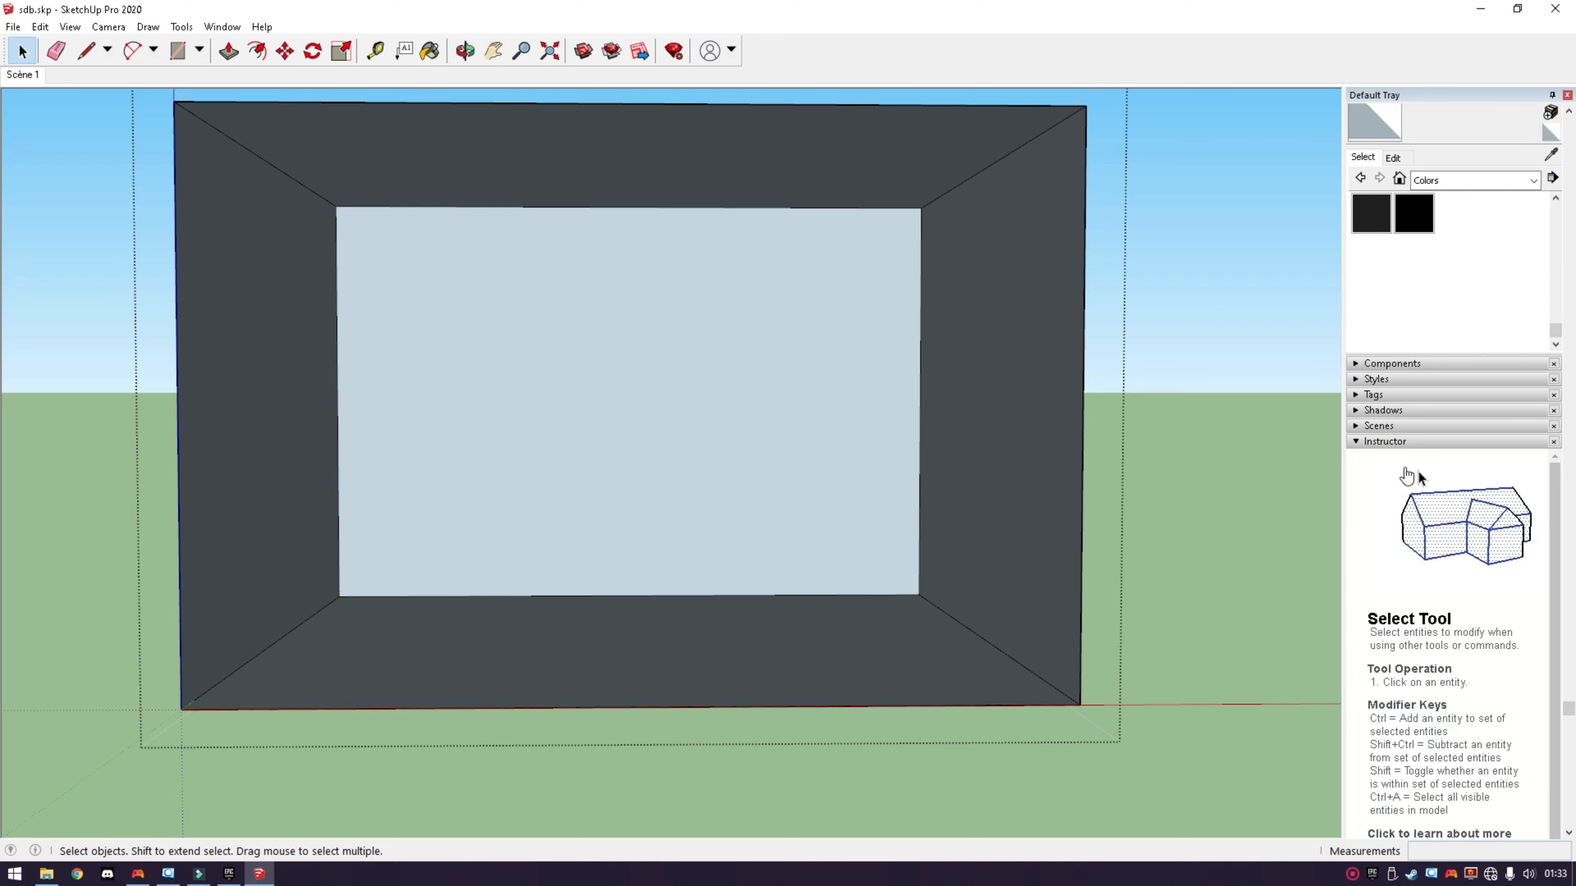
pyautogui.scroll(4, 1416, 465)
pyautogui.click(1416, 431)
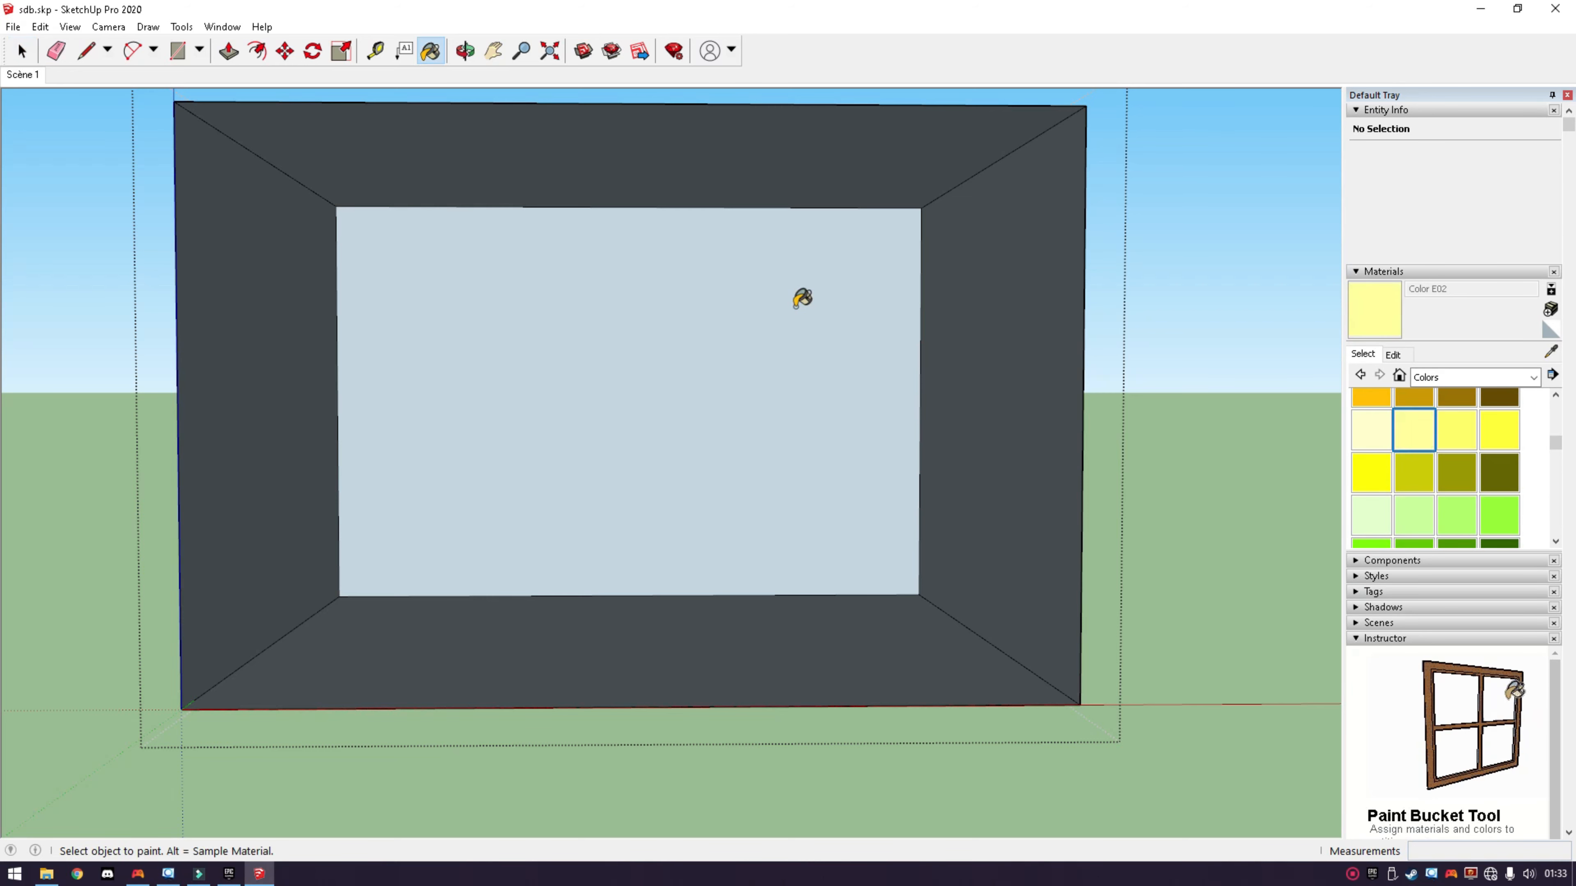
pyautogui.click(803, 304)
# Try Color E01 on the back wall and repaint the wall with Color E02.
pyautogui.click(1361, 431)
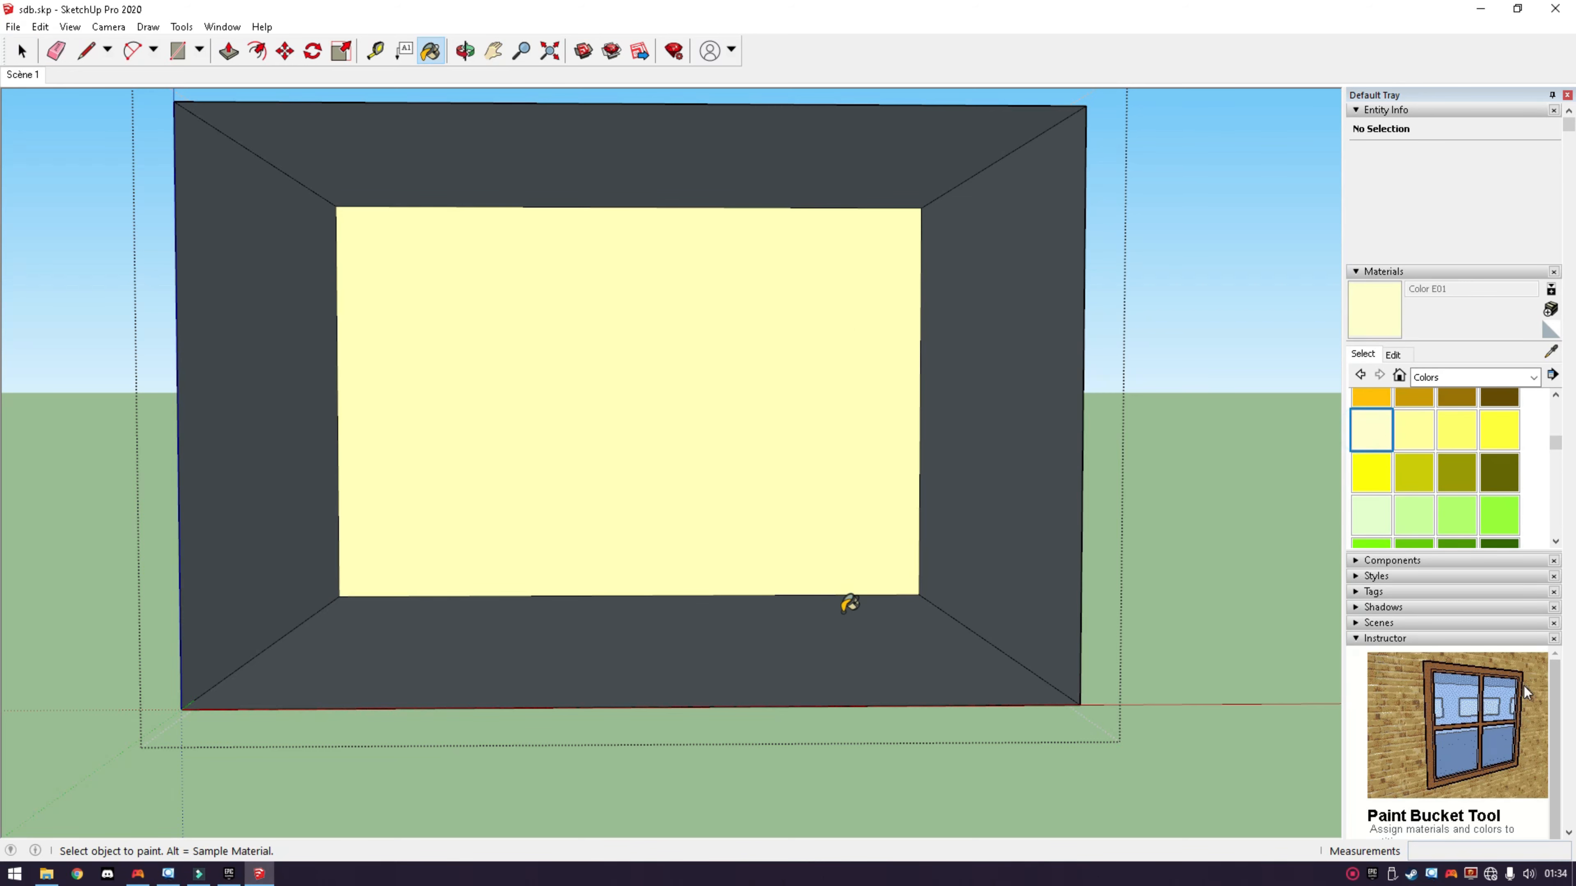
pyautogui.click(1416, 425)
pyautogui.click(1371, 429)
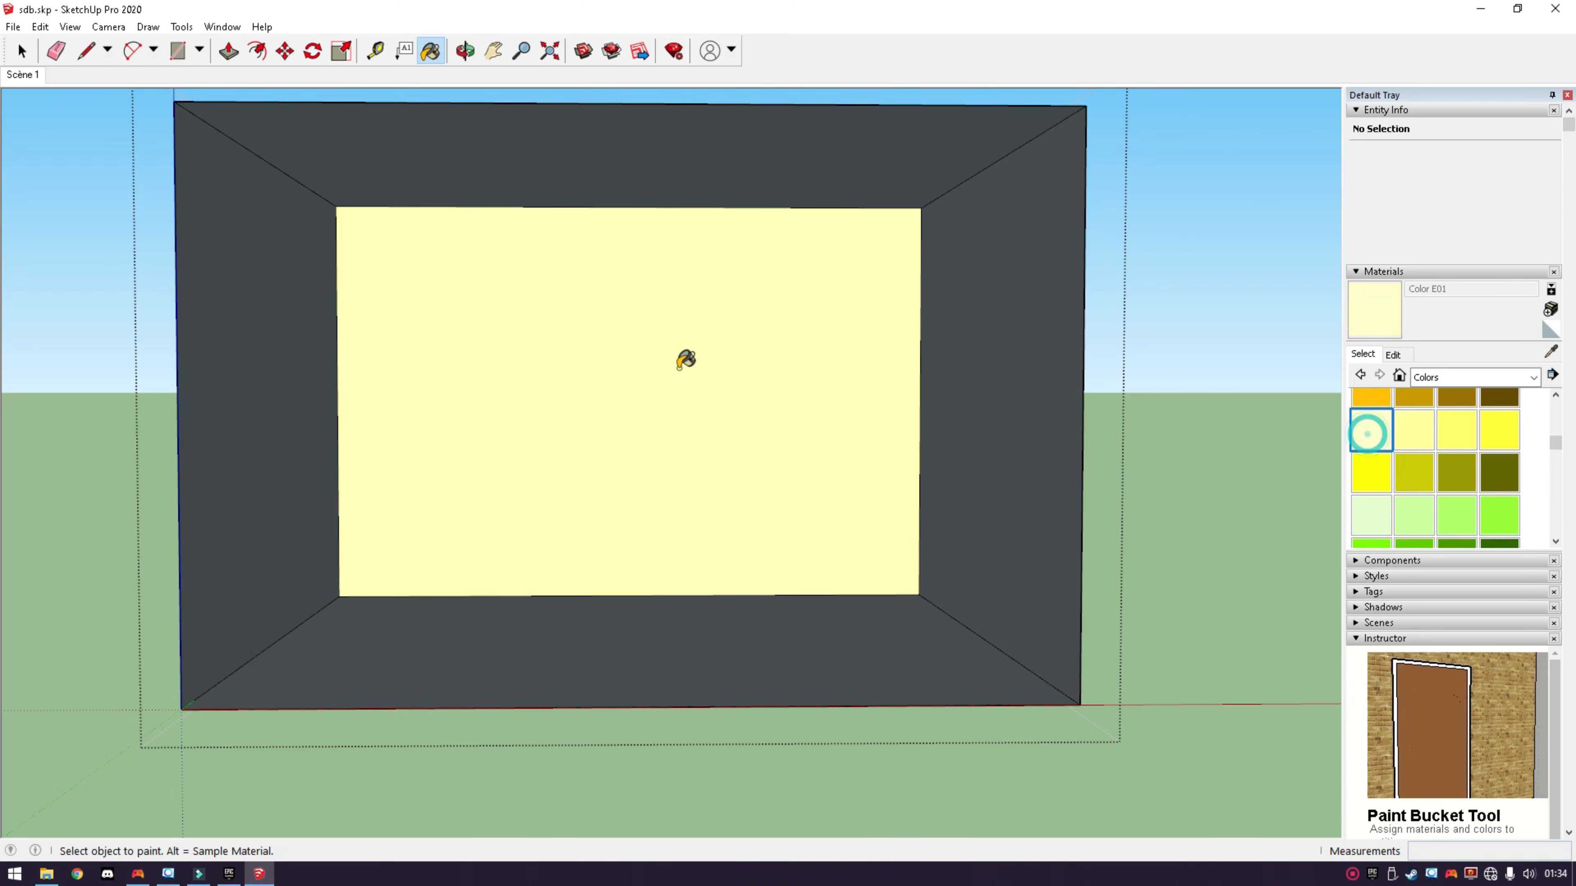
pyautogui.click(686, 363)
pyautogui.click(1414, 429)
pyautogui.click(676, 365)
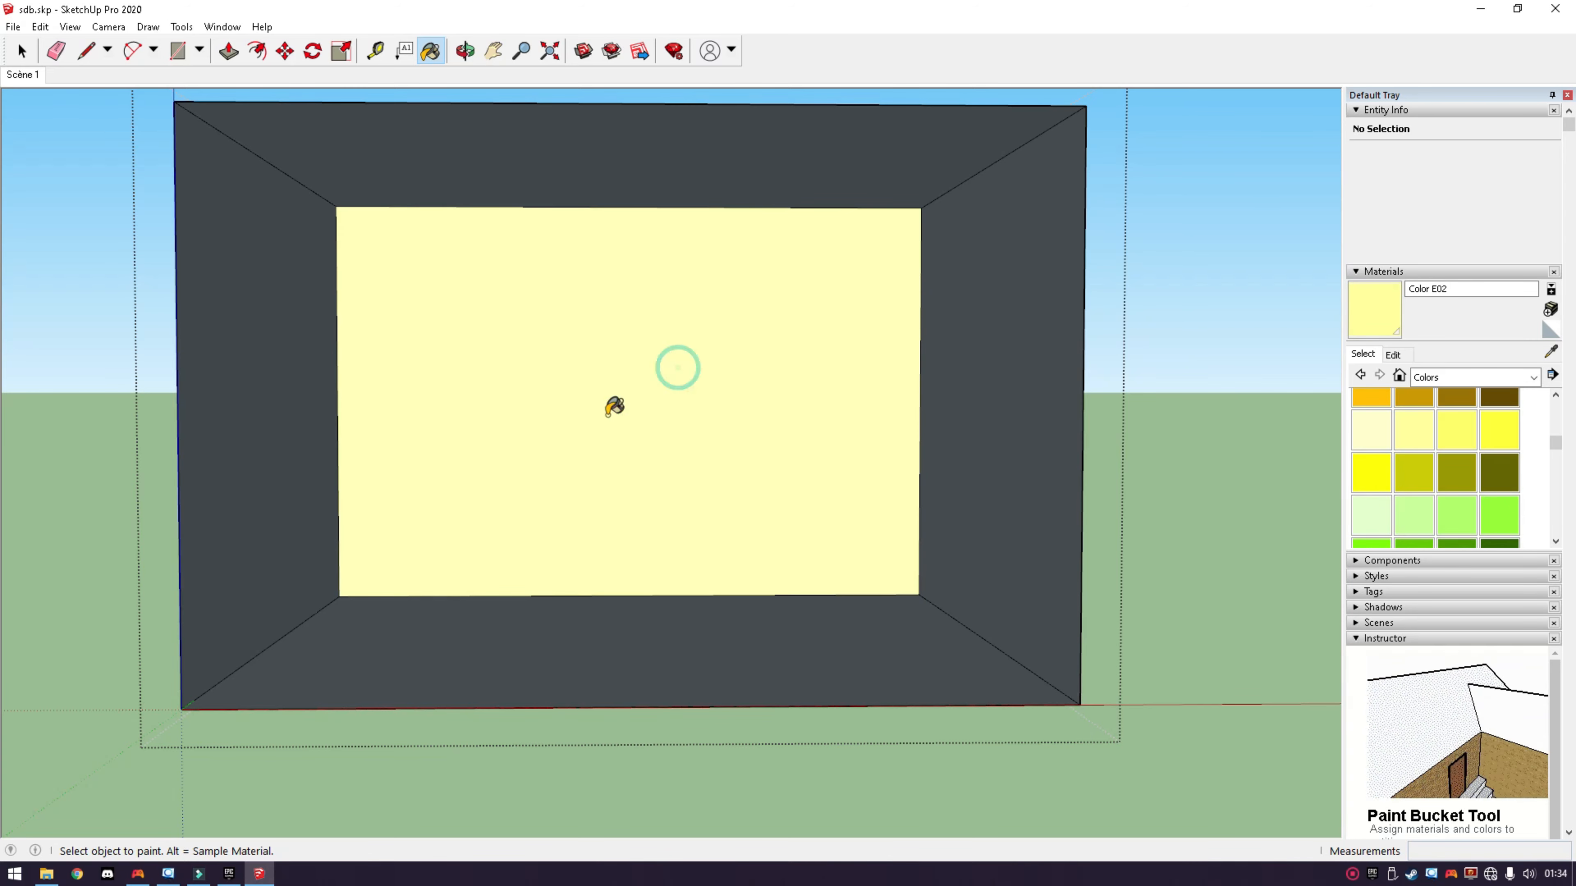
# Paint the inner side walls, floor and ceiling with Color E02 and leave the box group.
pyautogui.moveTo(616, 404)
pyautogui.mouseDown(button='middle')
pyautogui.moveTo(426, 634)
pyautogui.moveTo(319, 516)
pyautogui.moveTo(731, 395)
pyautogui.moveTo(721, 517)
pyautogui.mouseUp(button='middle')
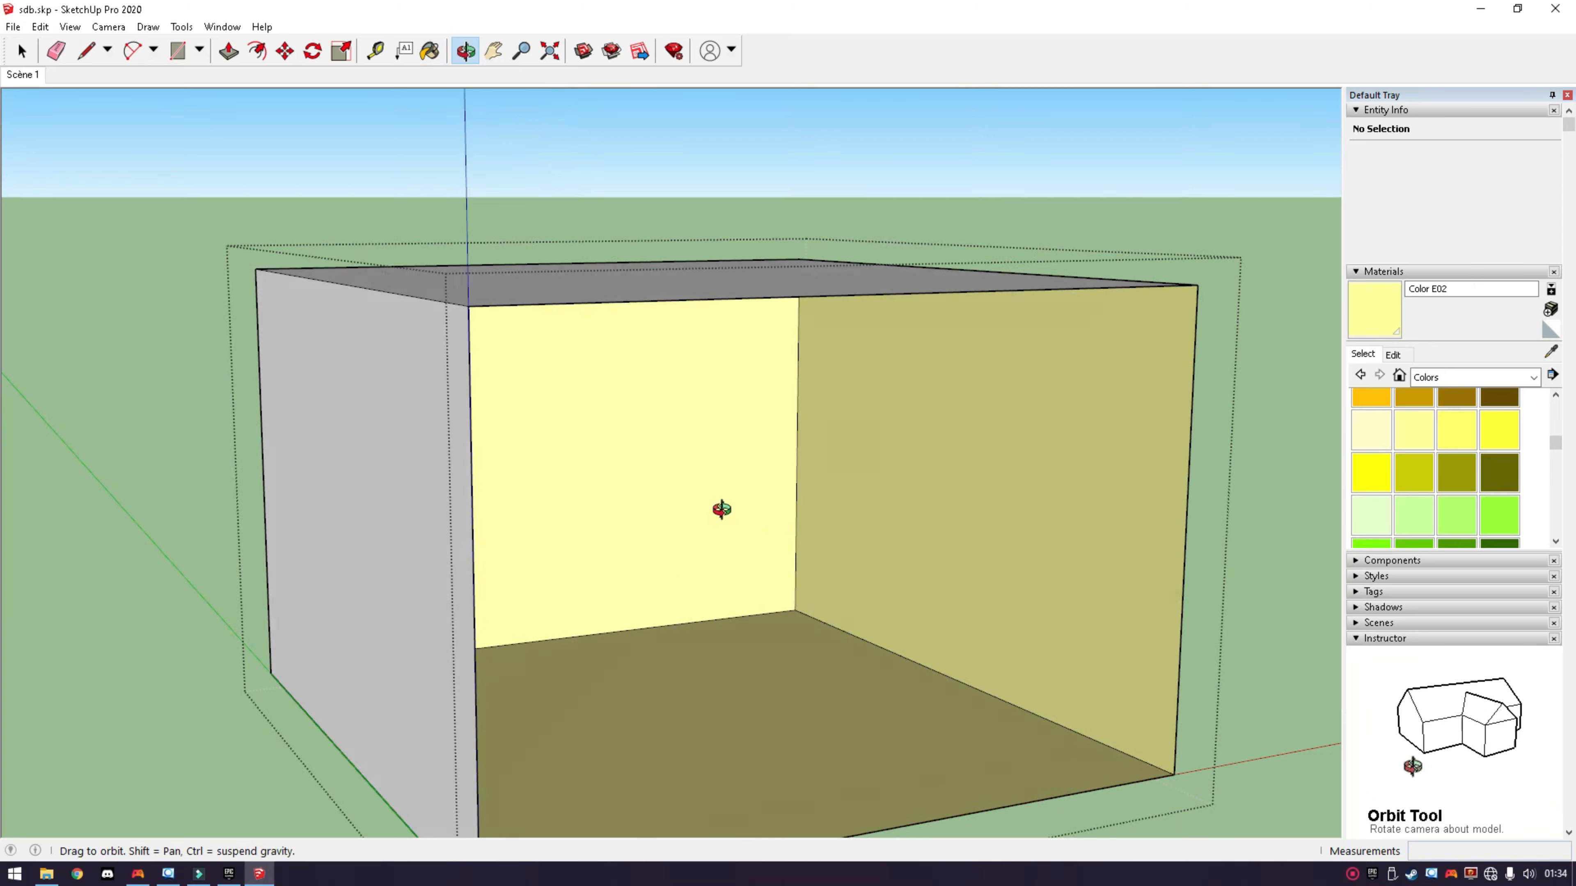
pyautogui.scroll(6, 542, 229)
pyautogui.scroll(-5, 533, 404)
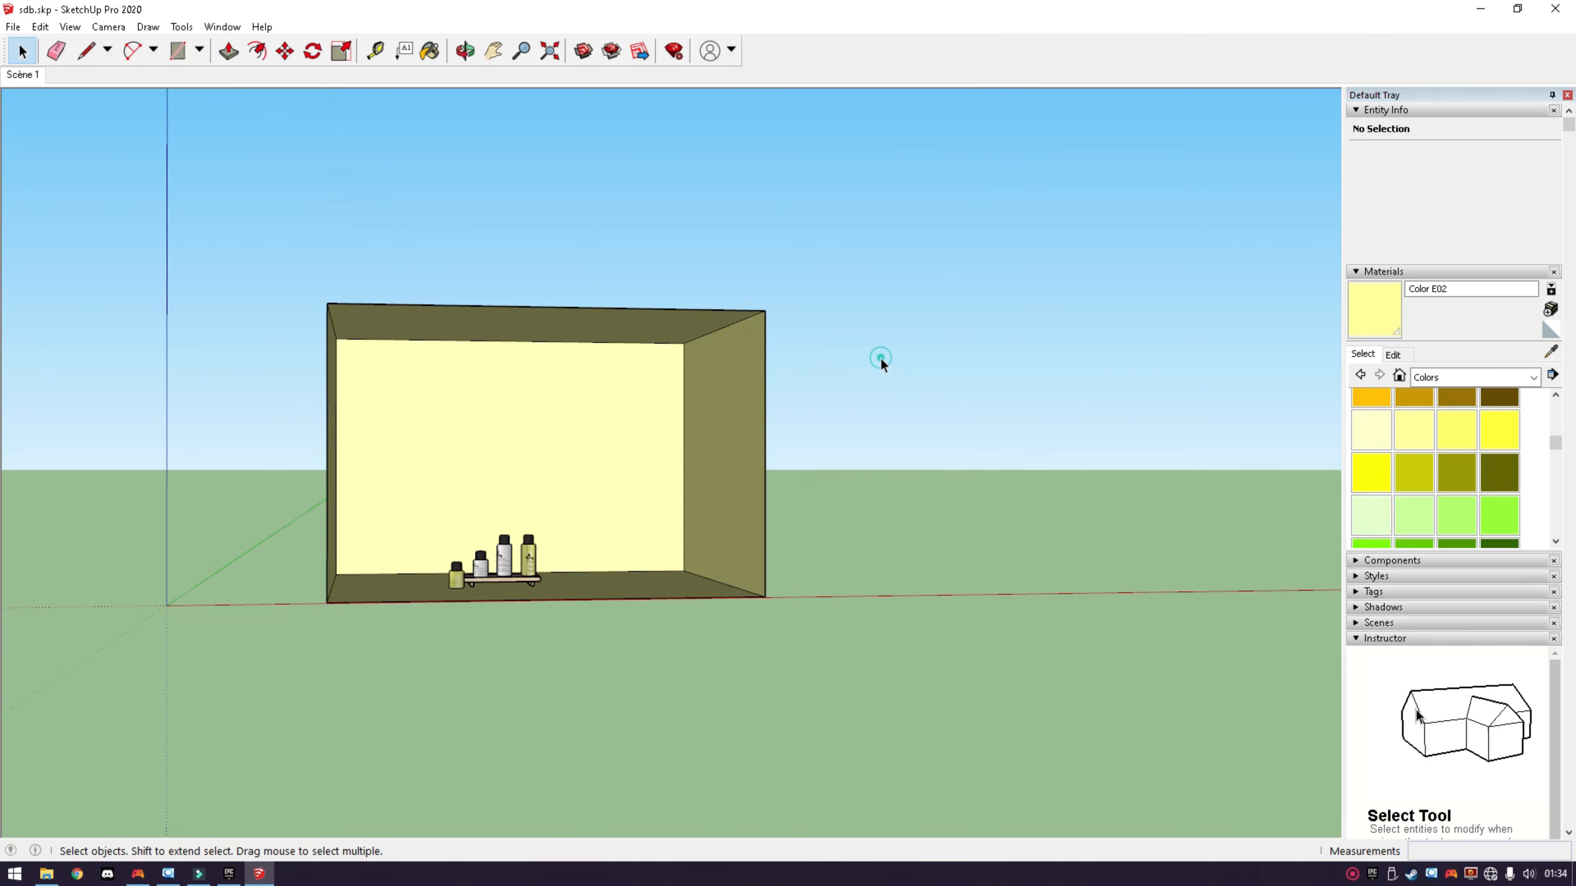
# Move the bottle shelf group about 0.35 m across the floor to the back wall.
pyautogui.scroll(6, 475, 598)
pyautogui.moveTo(503, 683); pyautogui.dragTo(512, 672, button='middle')
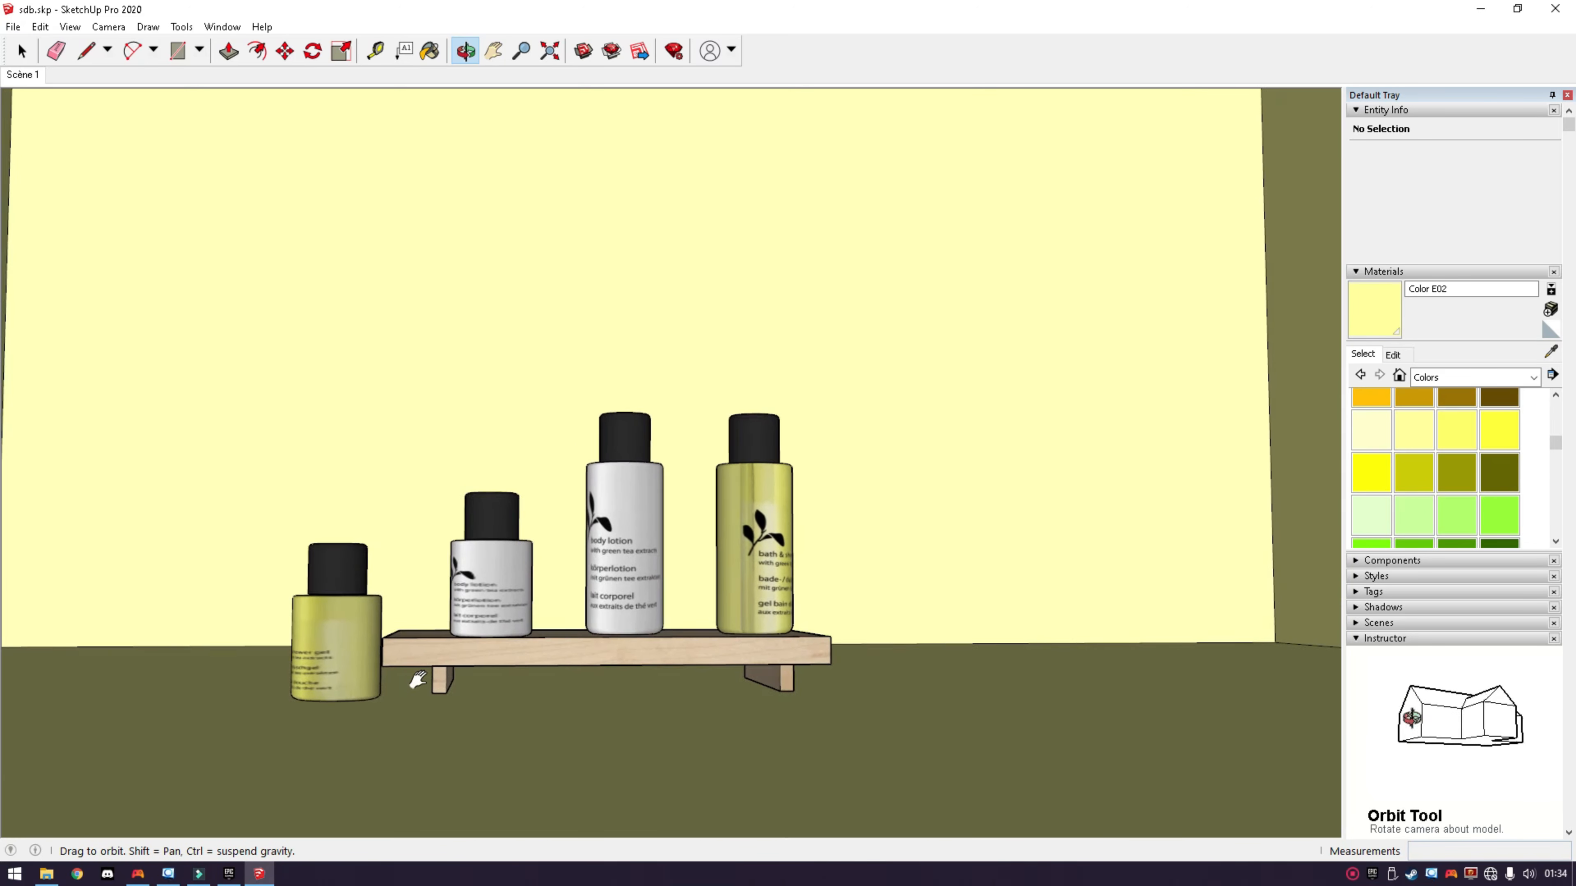
pyautogui.scroll(-6, 515, 667)
pyautogui.scroll(3, 520, 664)
pyautogui.click(528, 557)
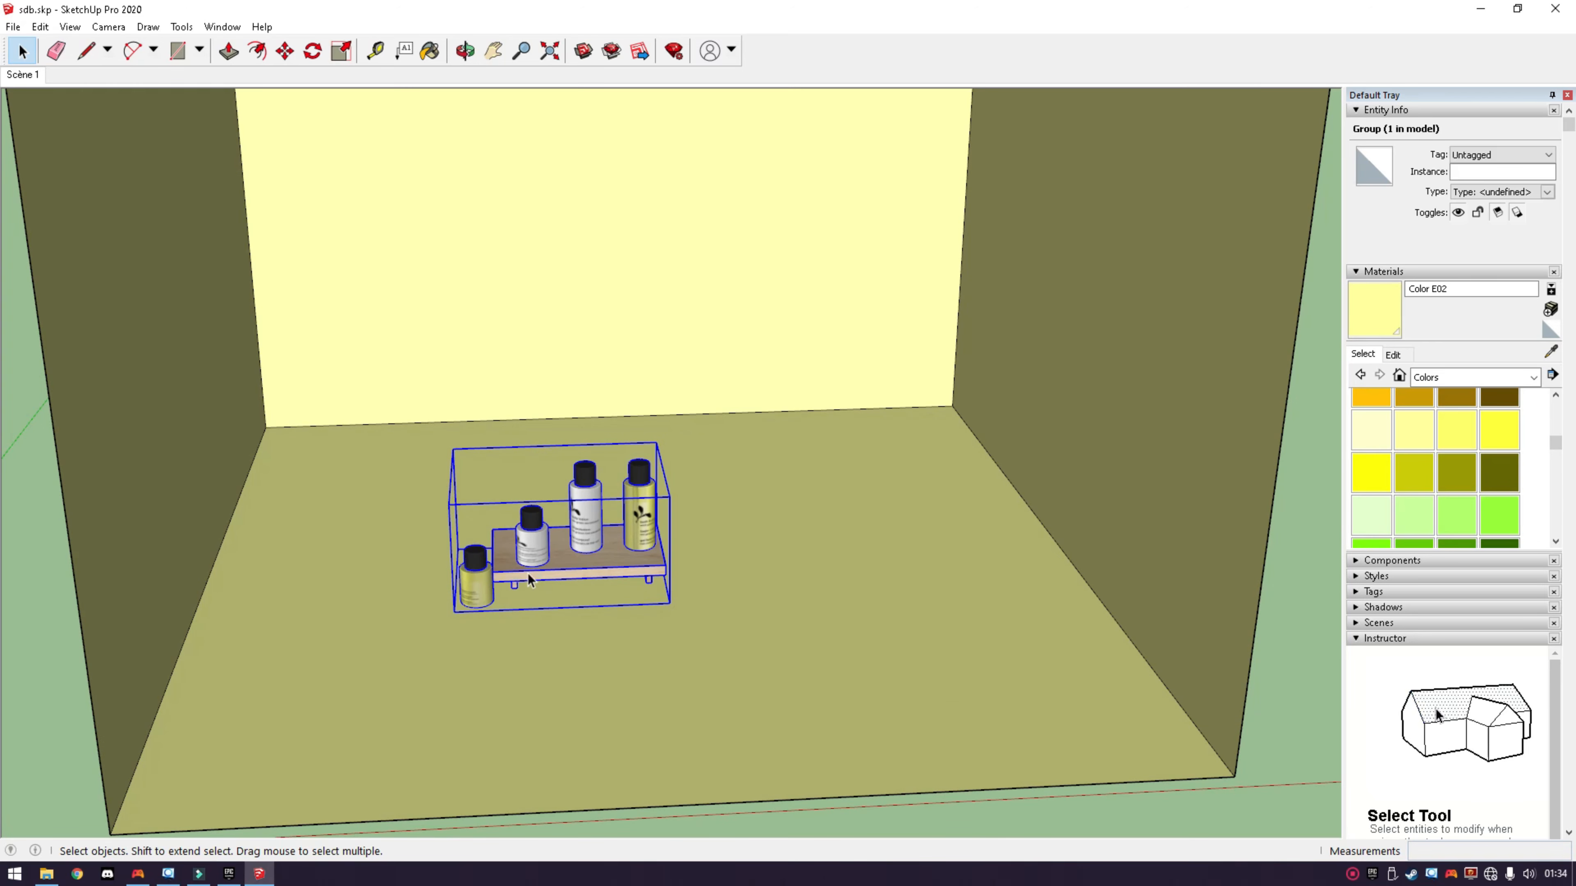
pyautogui.scroll(5, 372, 571)
pyautogui.press('m')
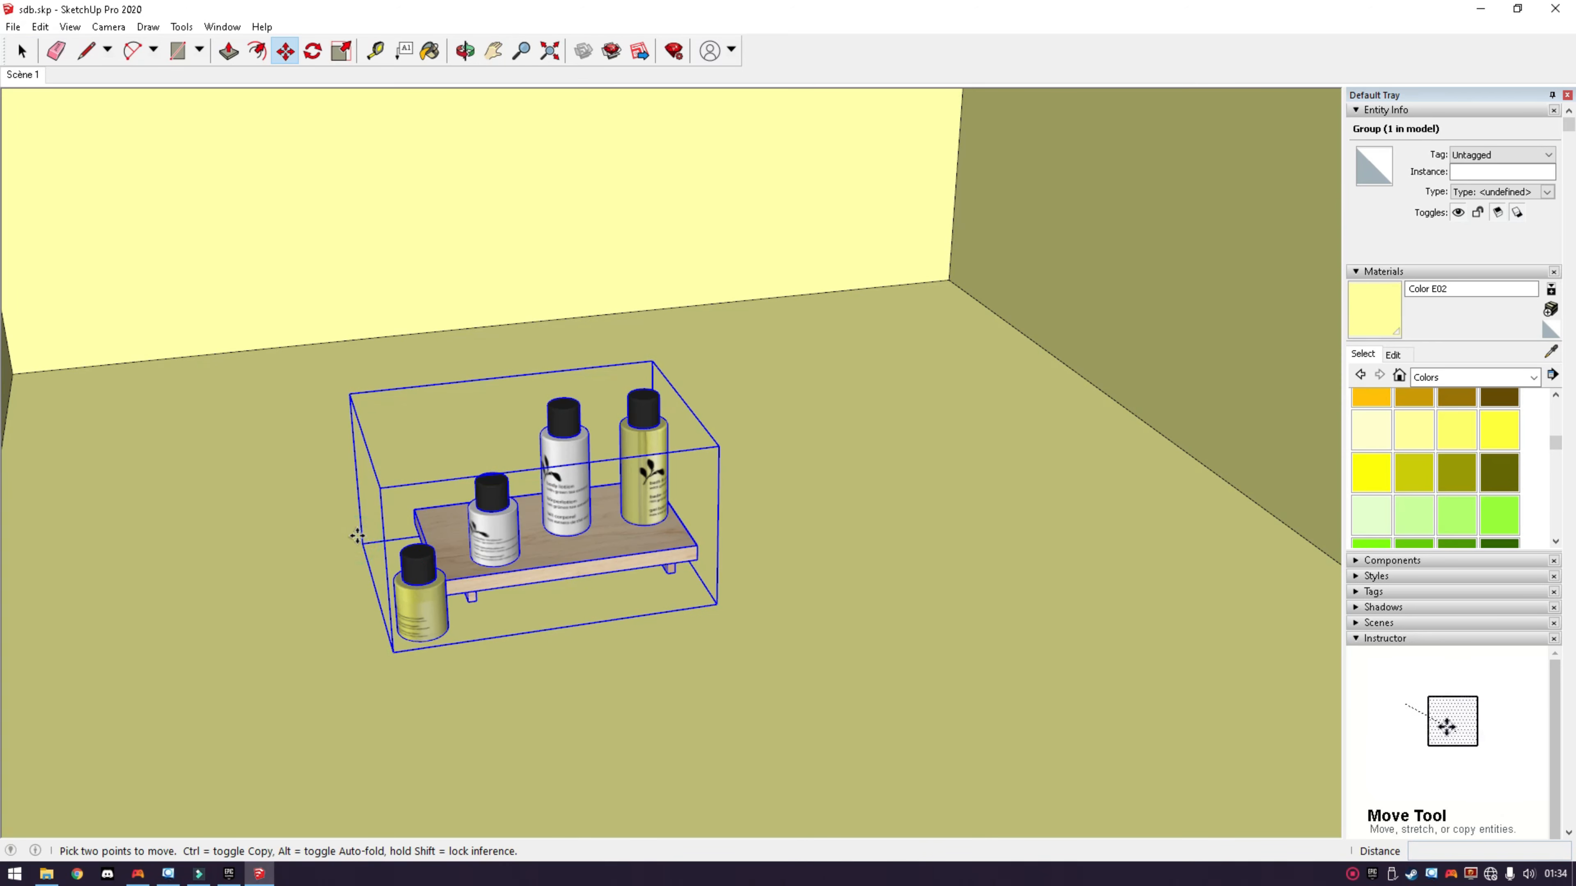
pyautogui.click(361, 542)
pyautogui.click(288, 355)
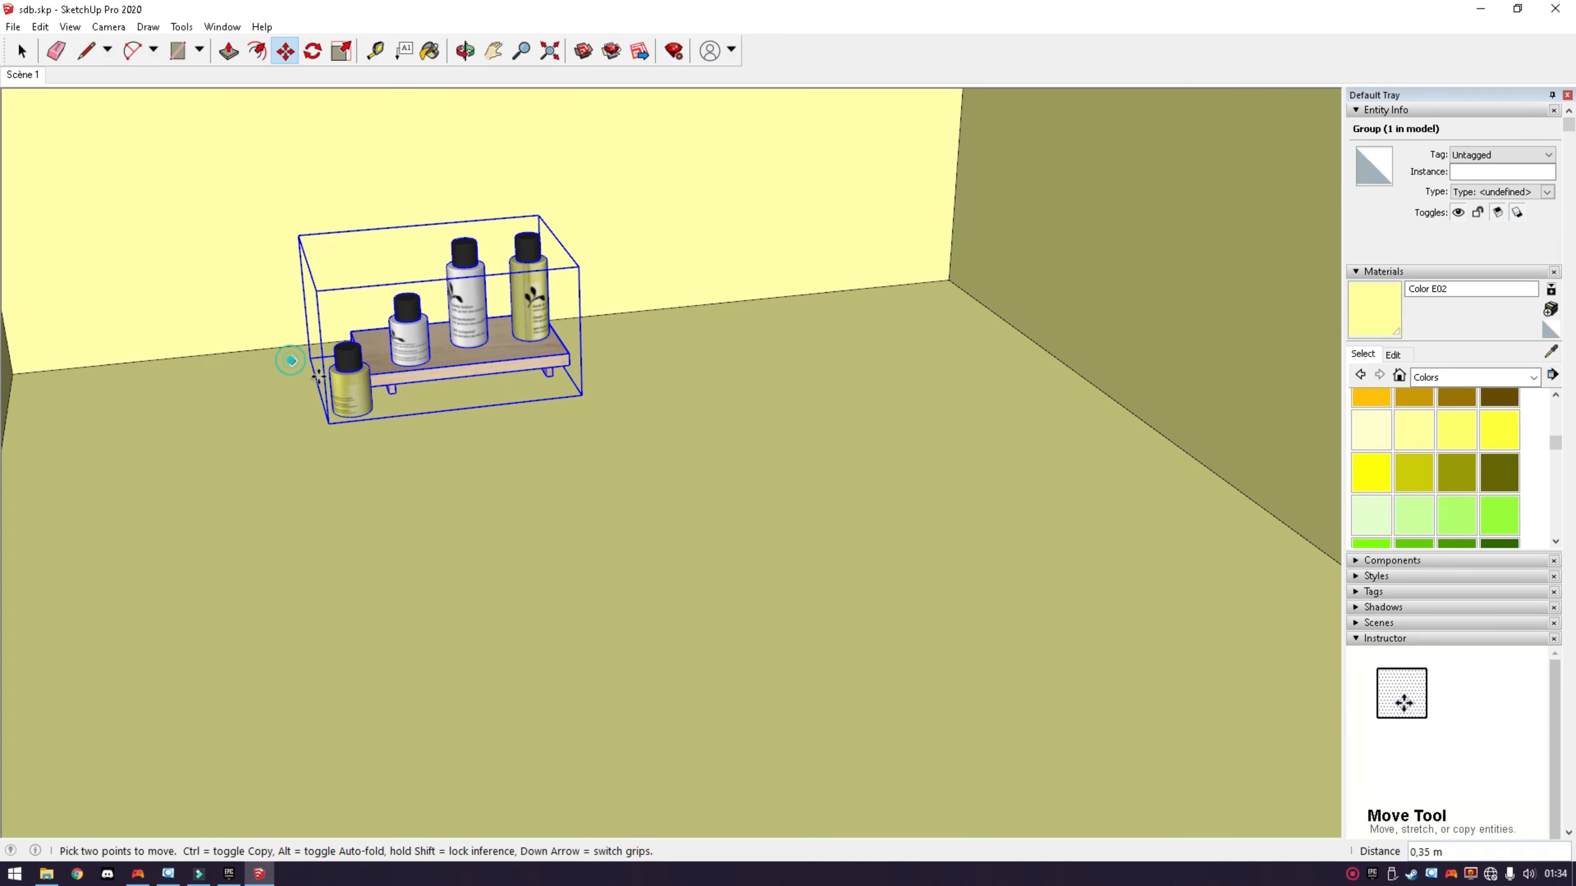
pyautogui.press('space')
# Save and close the SketchUp model, switch to the Epic Games library and launch Twinmotion 2022.2.
pyautogui.scroll(-10, 478, 524)
pyautogui.moveTo(608, 507); pyautogui.dragTo(439, 417, button='middle')
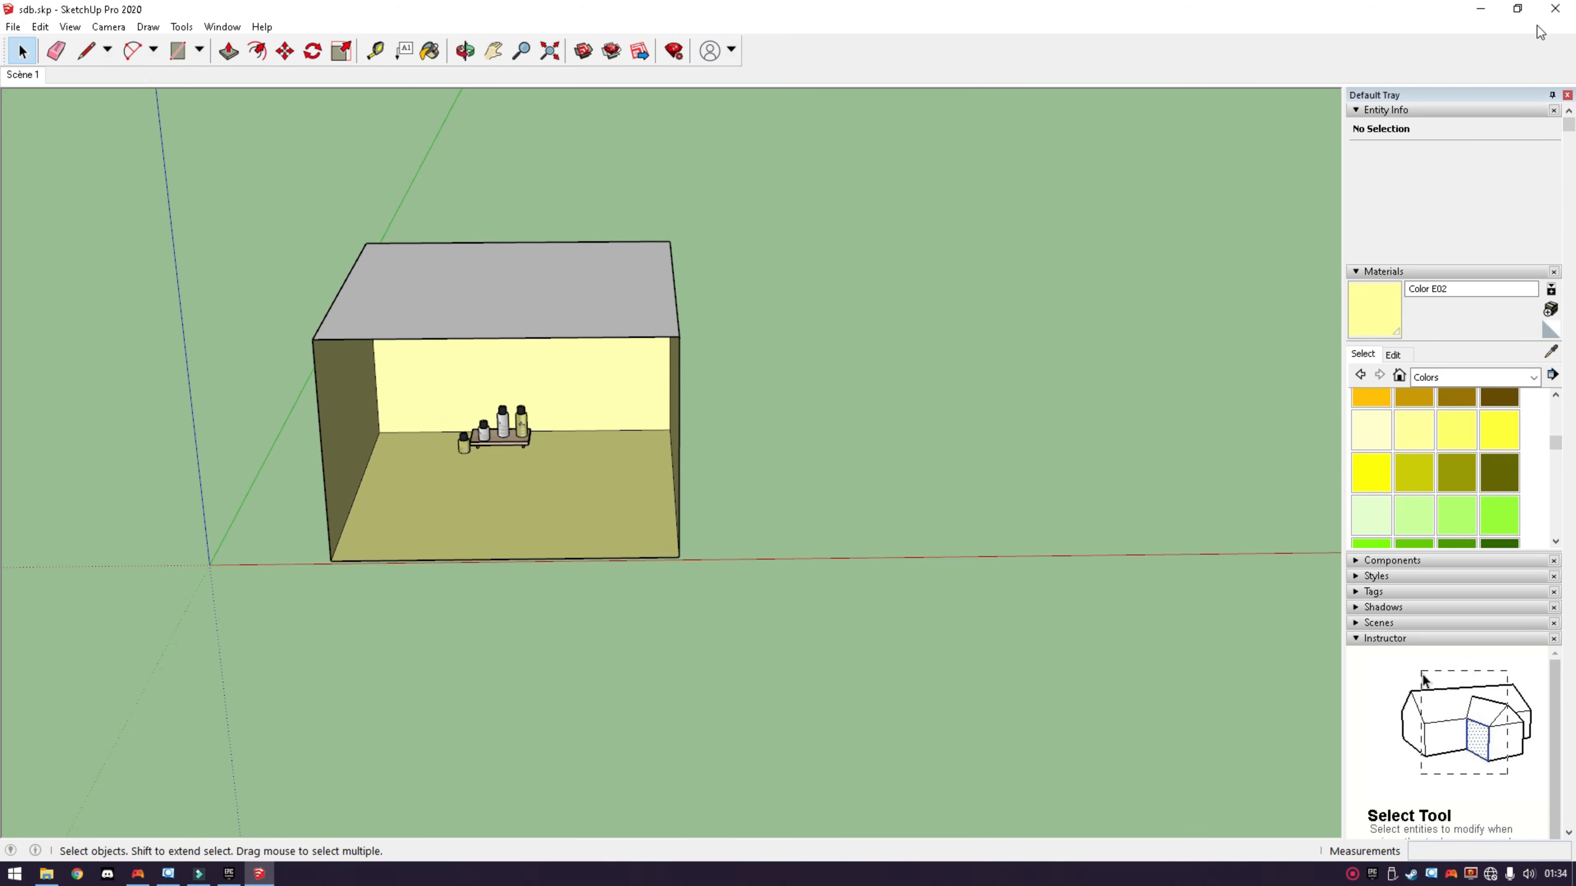
pyautogui.click(1556, 9)
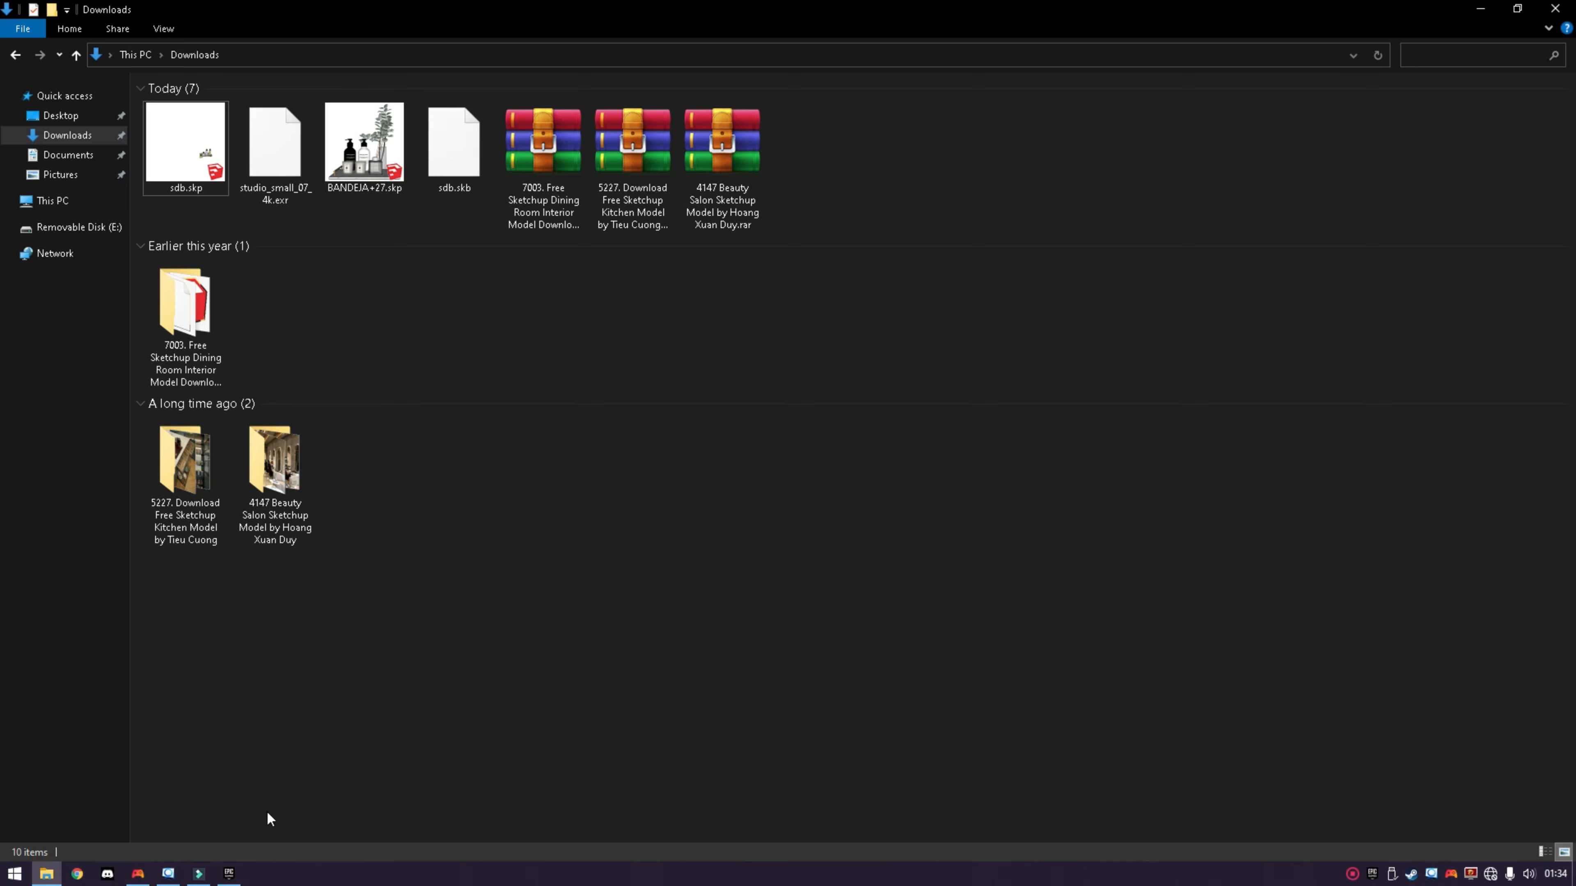
pyautogui.click(229, 873)
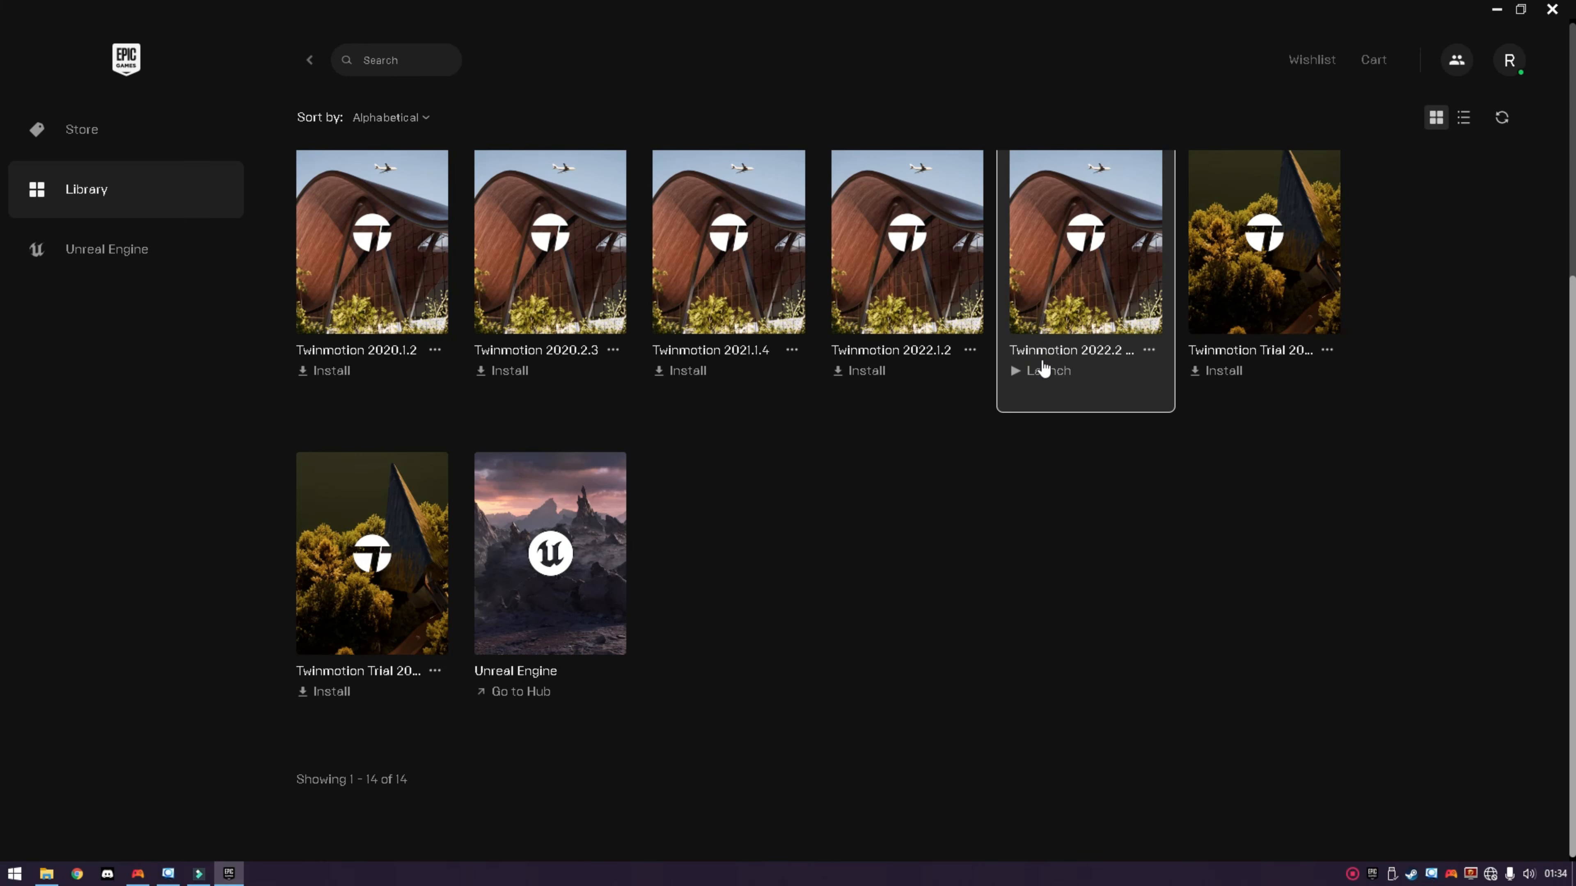
pyautogui.click(1047, 370)
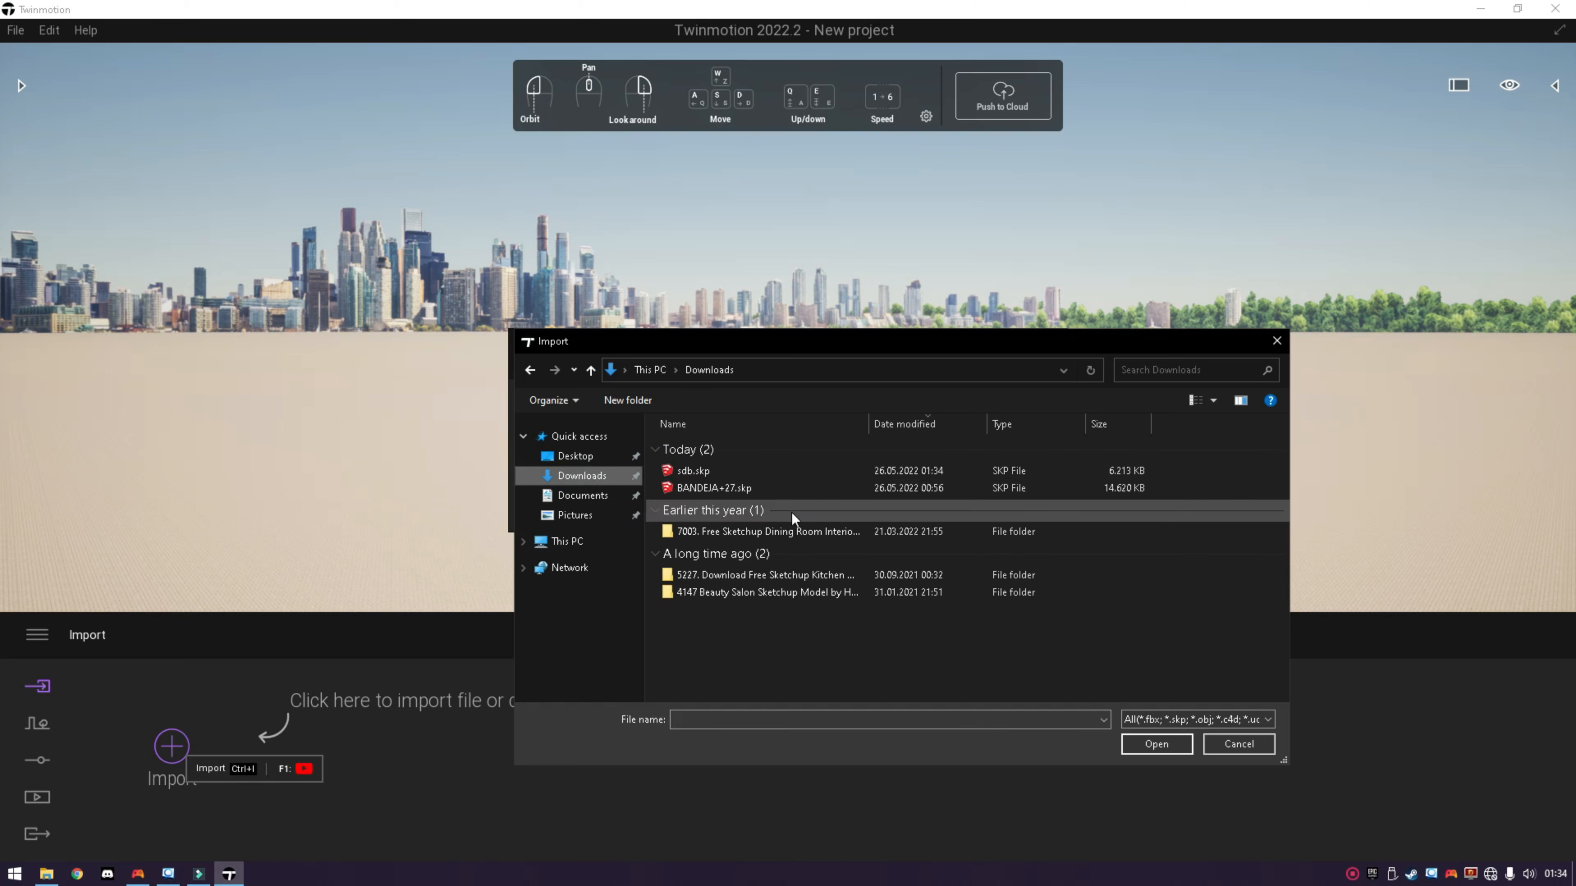
# Import sdb.skp from the Downloads folder into the new Twinmotion project as geometry.
pyautogui.click(1055, 471)
pyautogui.click(1157, 745)
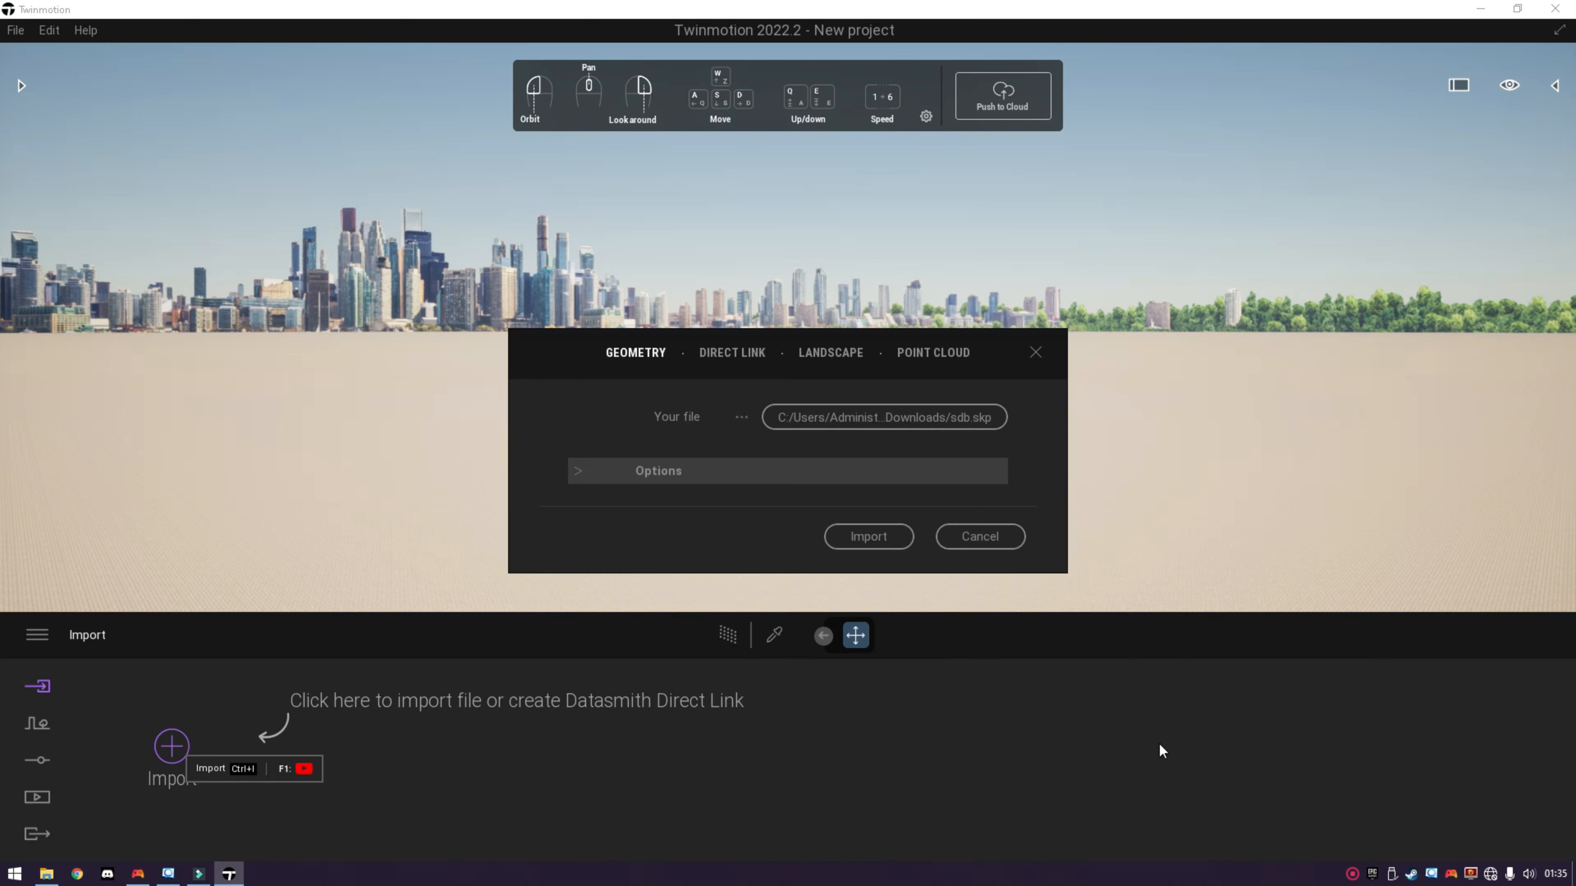
pyautogui.click(757, 478)
pyautogui.click(901, 679)
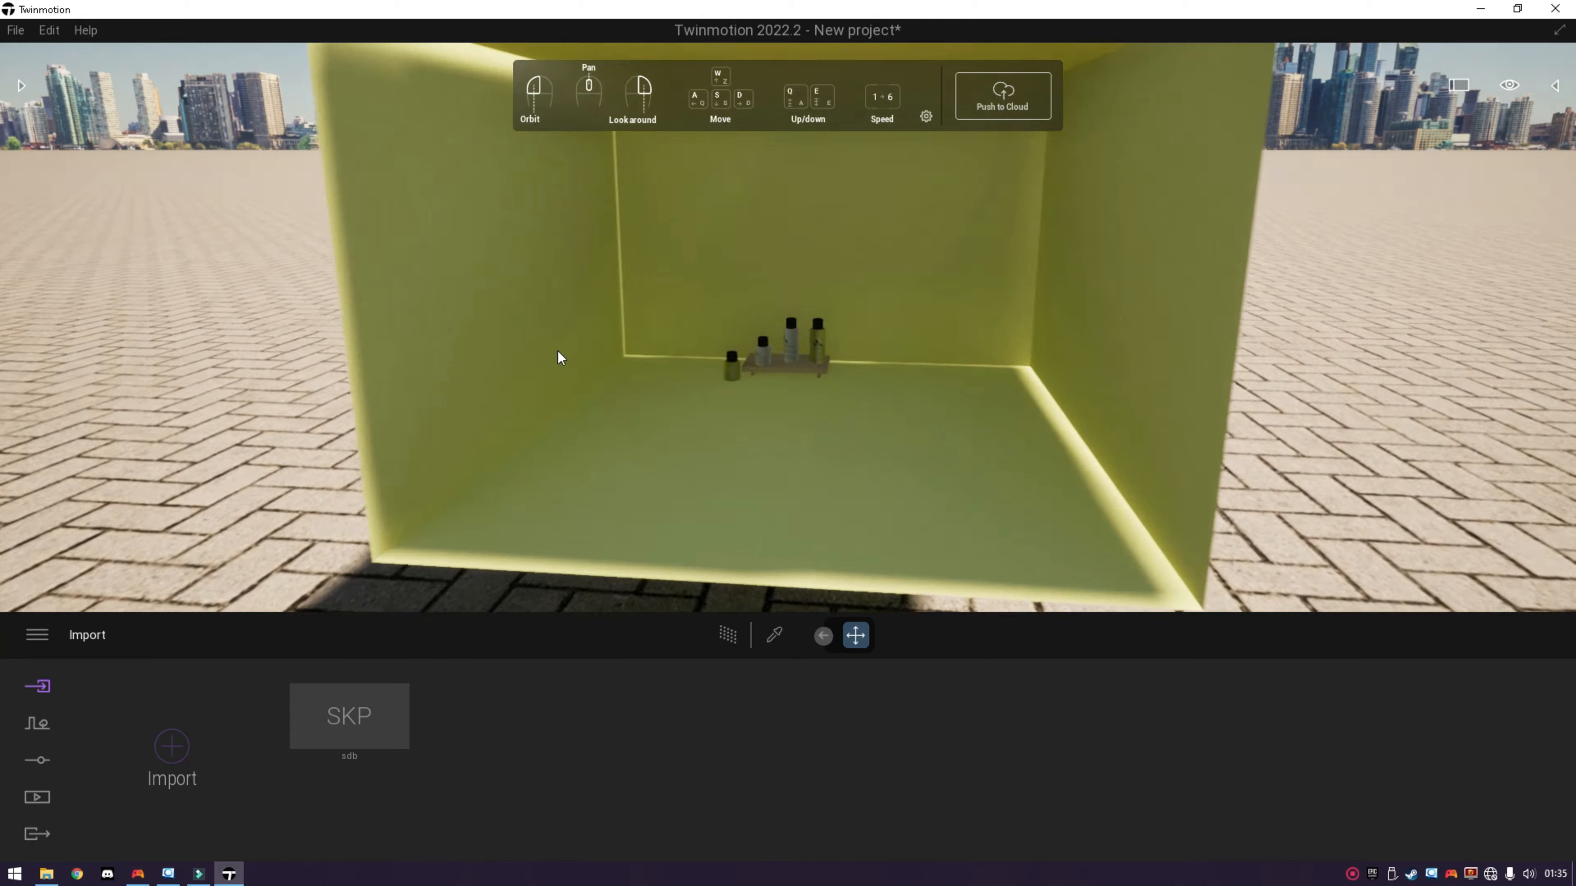
# Preview the imported box with the Path Tracer and return to the real-time view.
pyautogui.scroll(3, 558, 351)
pyautogui.click(724, 644)
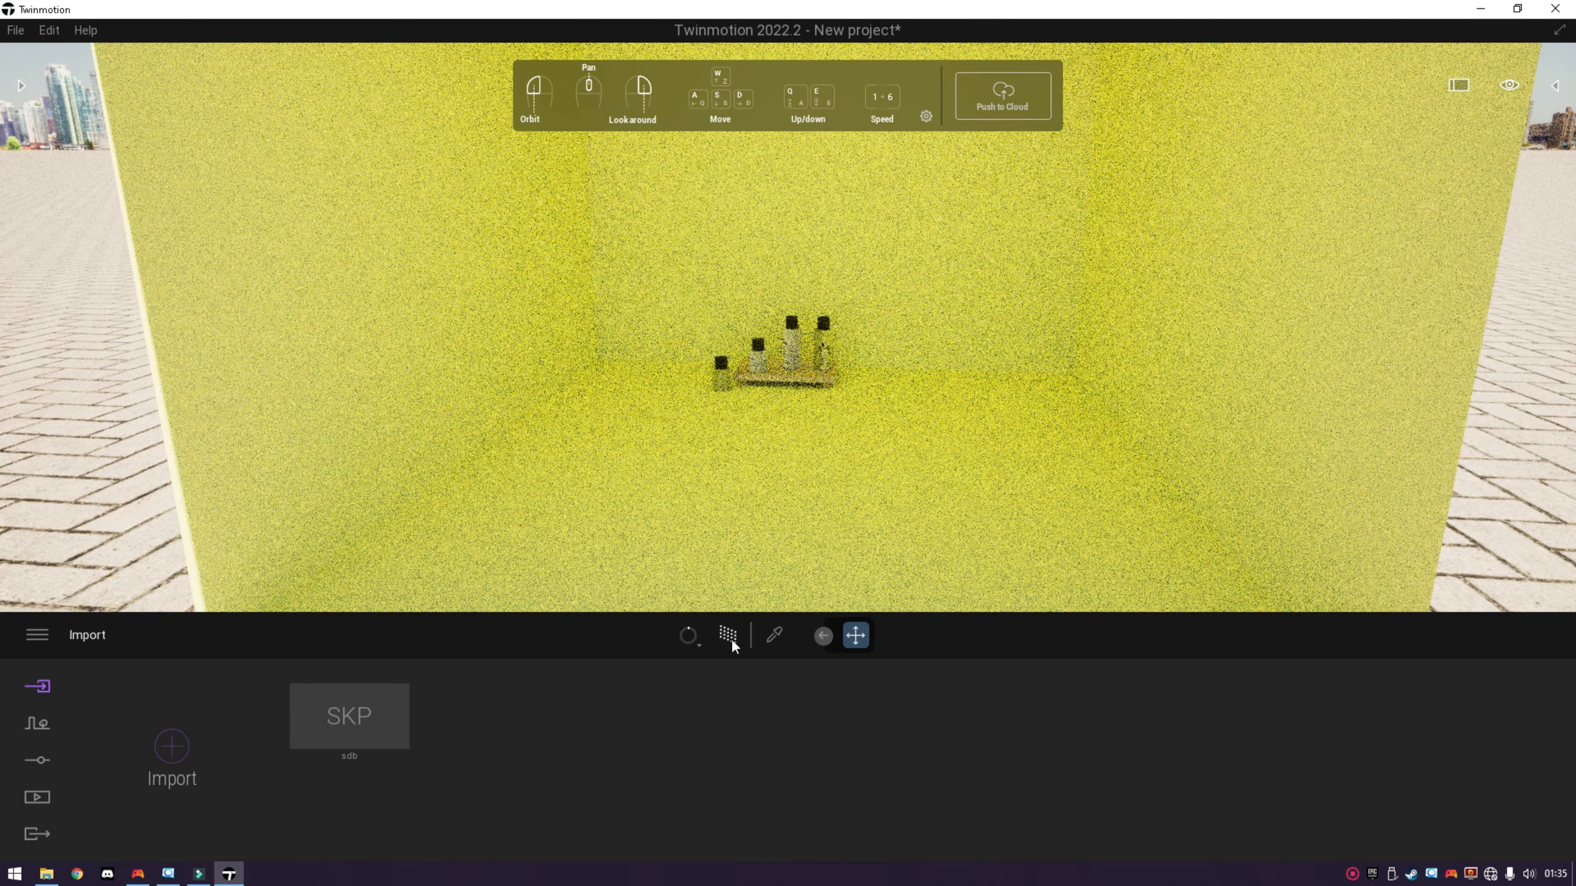
pyautogui.click(730, 636)
pyautogui.scroll(-5, 1306, 459)
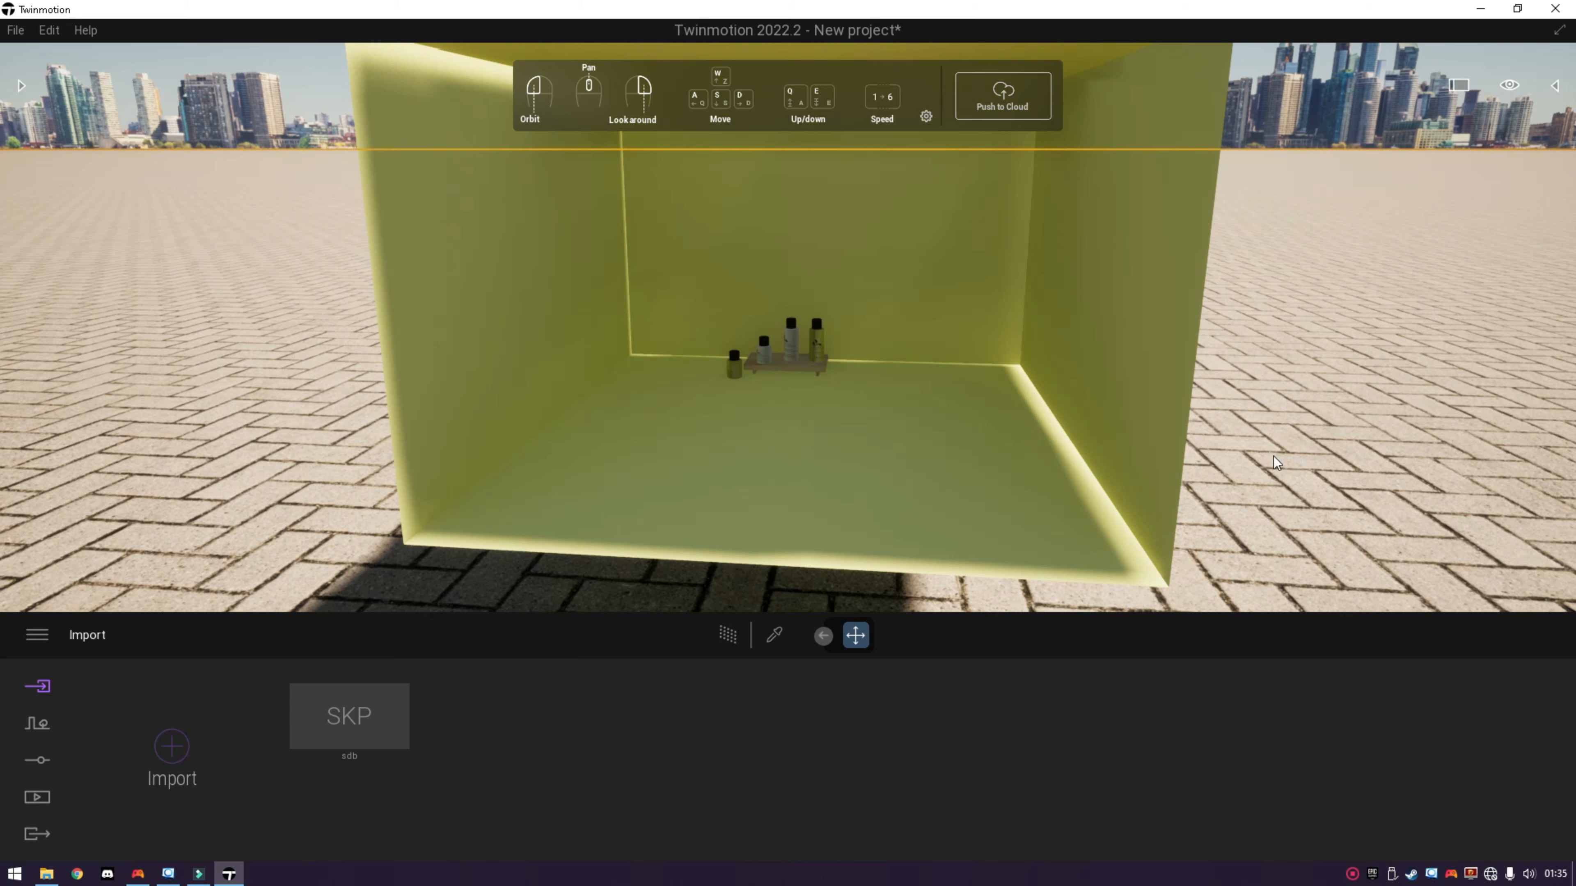
# Delete the Starting Ground from the scene graph.
pyautogui.click(1556, 85)
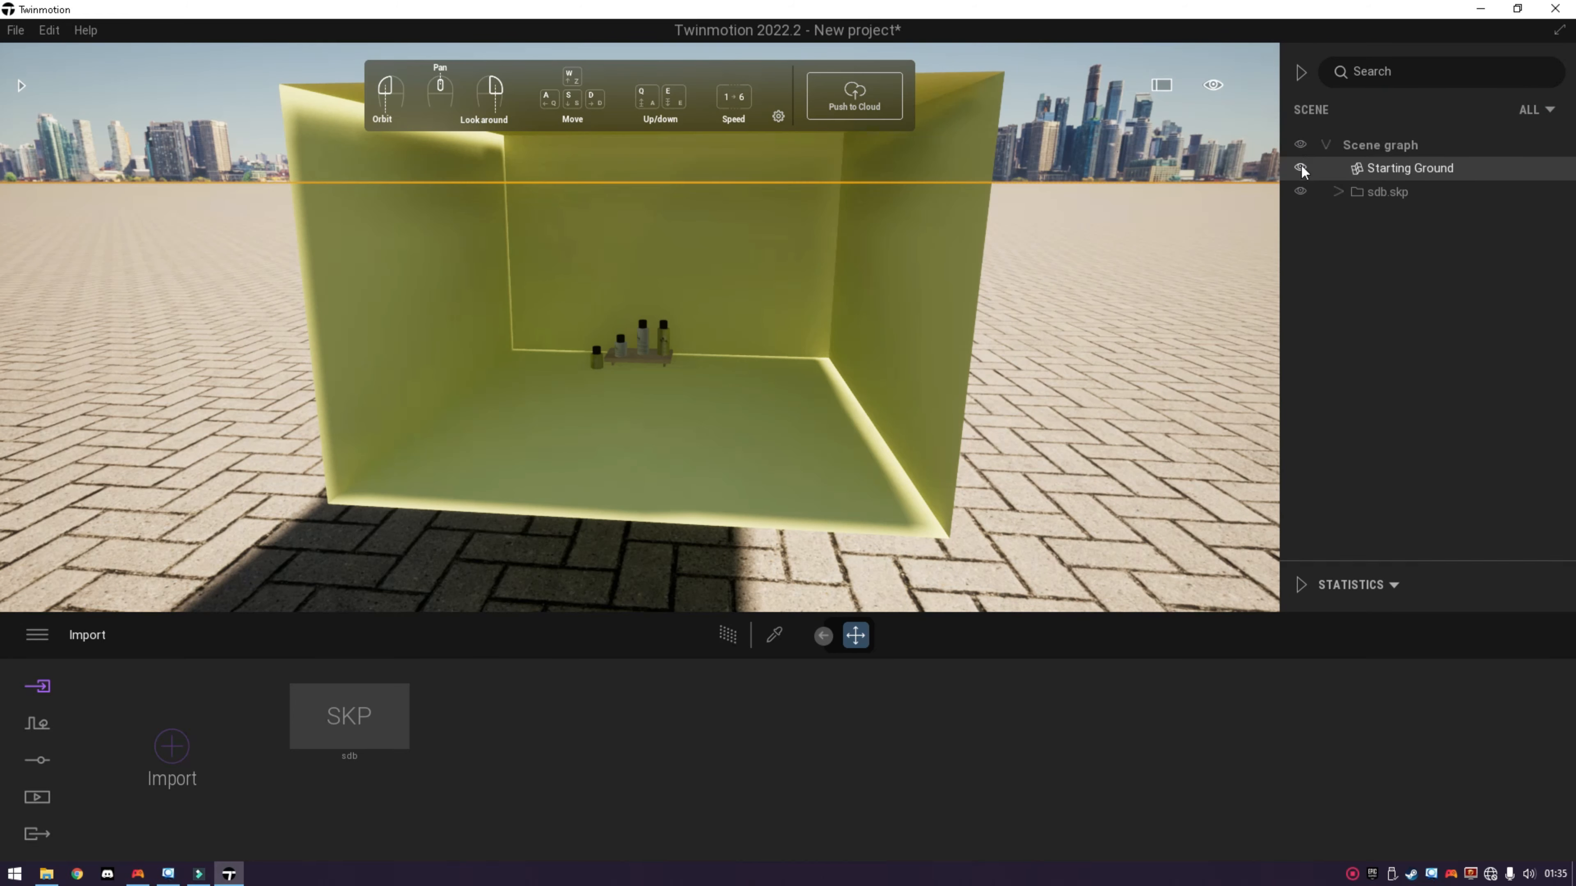
pyautogui.click(1357, 152)
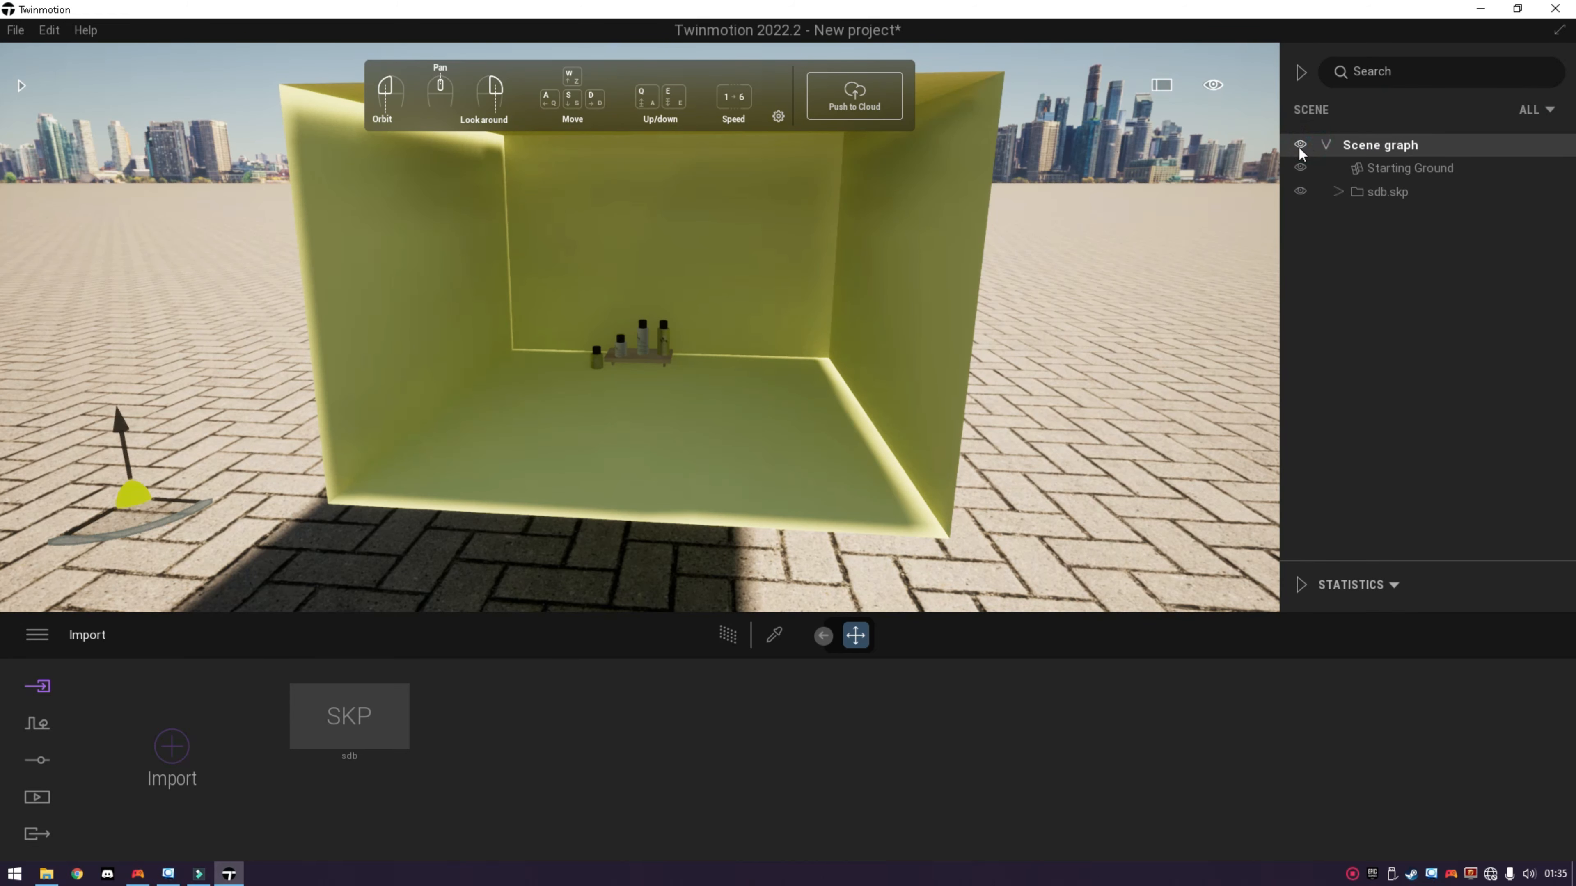
pyautogui.click(1305, 147)
pyautogui.click(1305, 146)
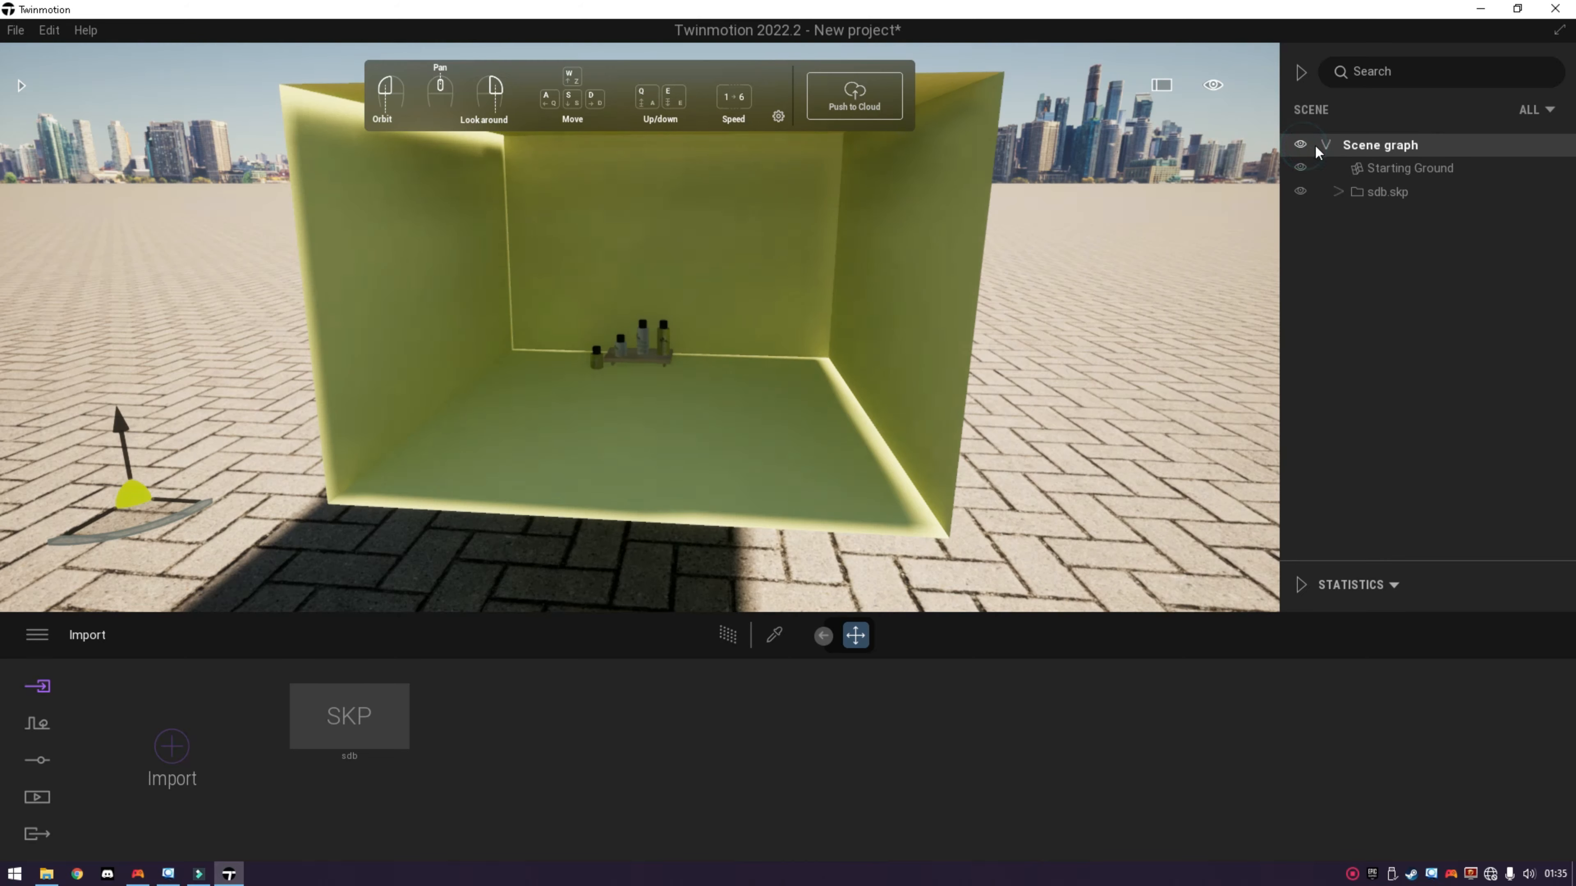
pyautogui.click(1342, 144)
pyautogui.click(1356, 168)
pyautogui.press('Delete')
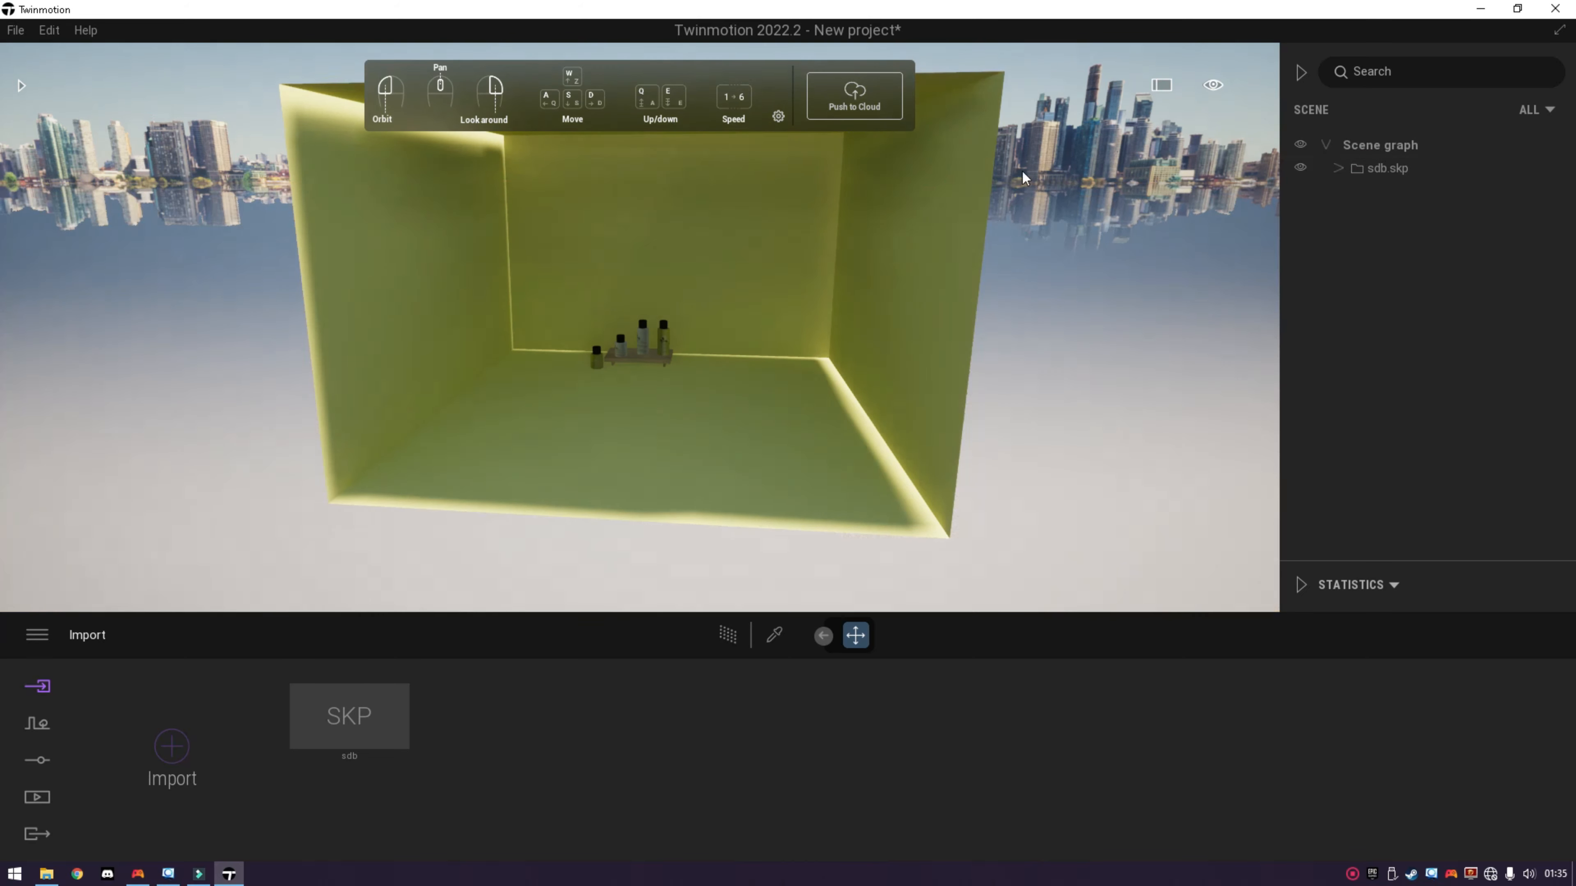
# Set the location's background picture to None.
pyautogui.click(38, 723)
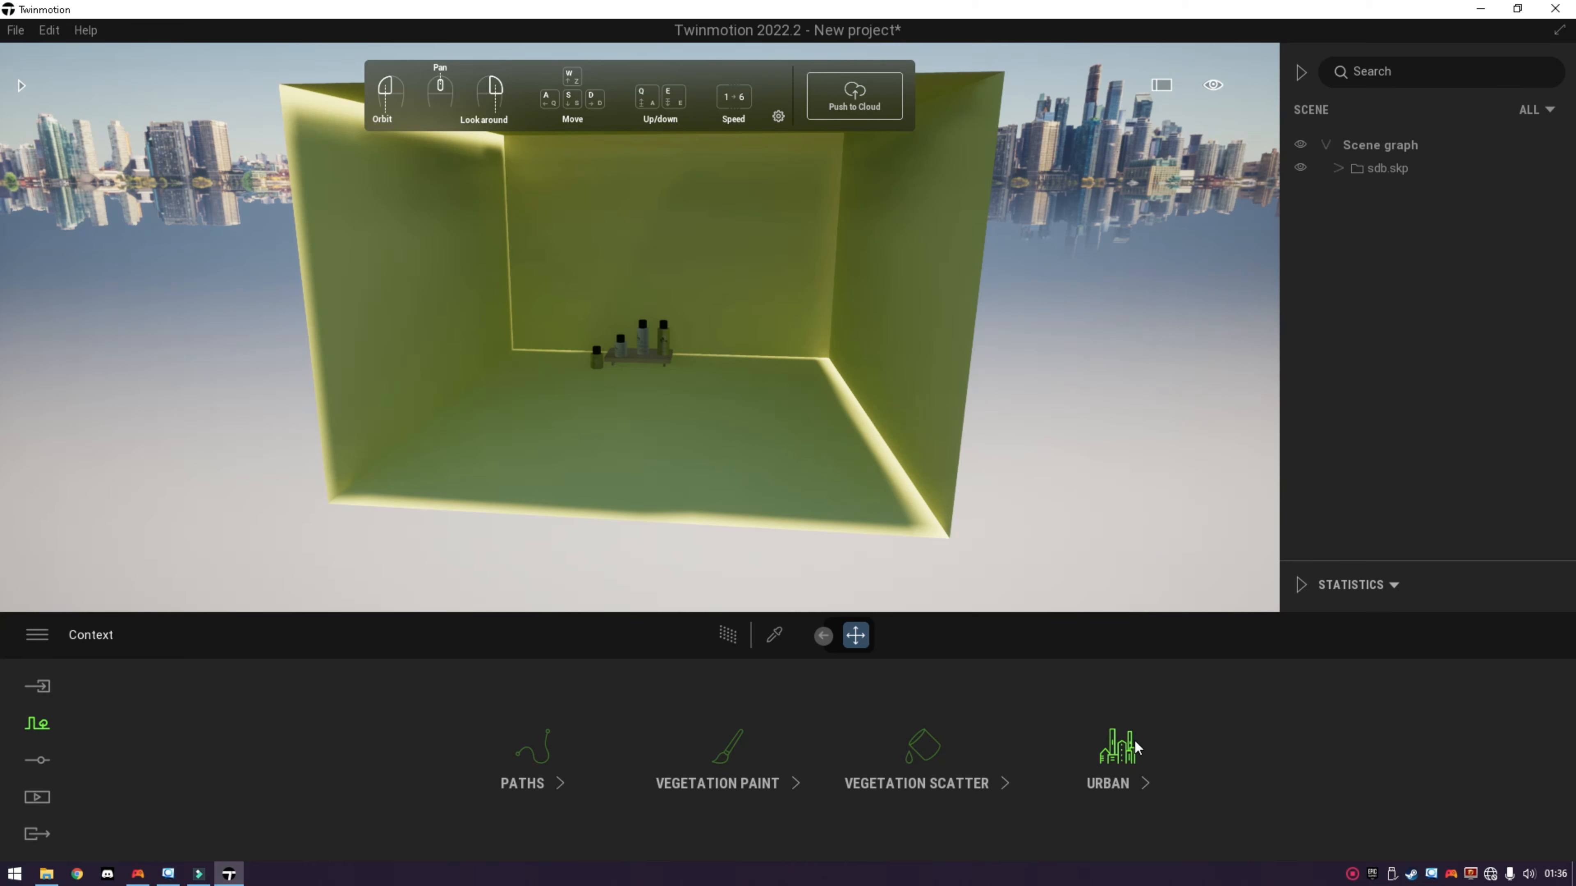
pyautogui.click(48, 761)
pyautogui.click(867, 781)
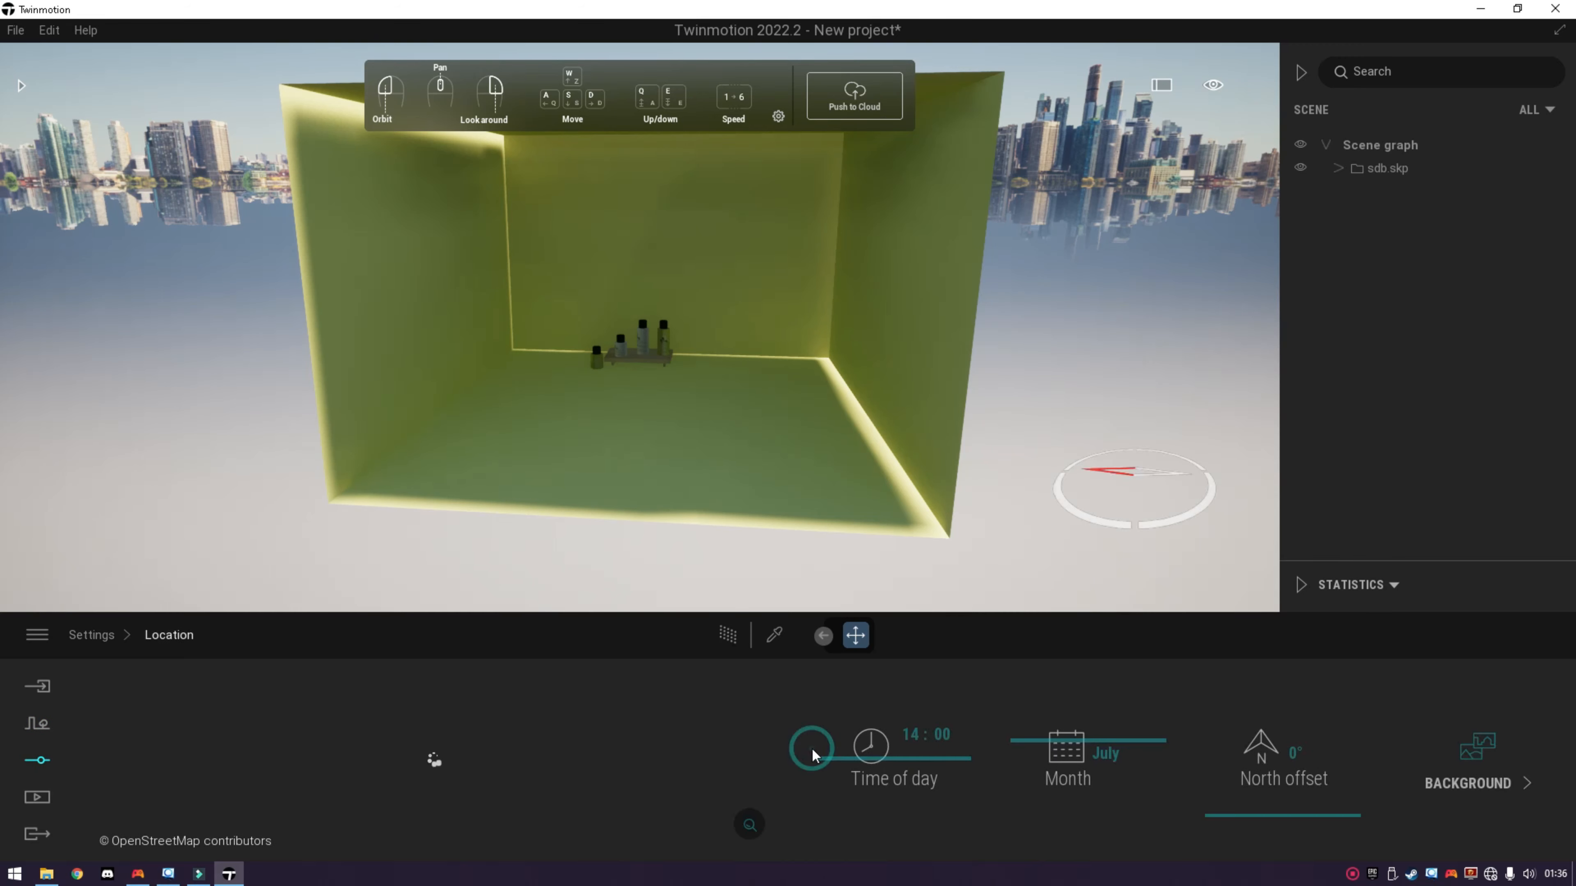
pyautogui.click(1470, 784)
pyautogui.click(719, 771)
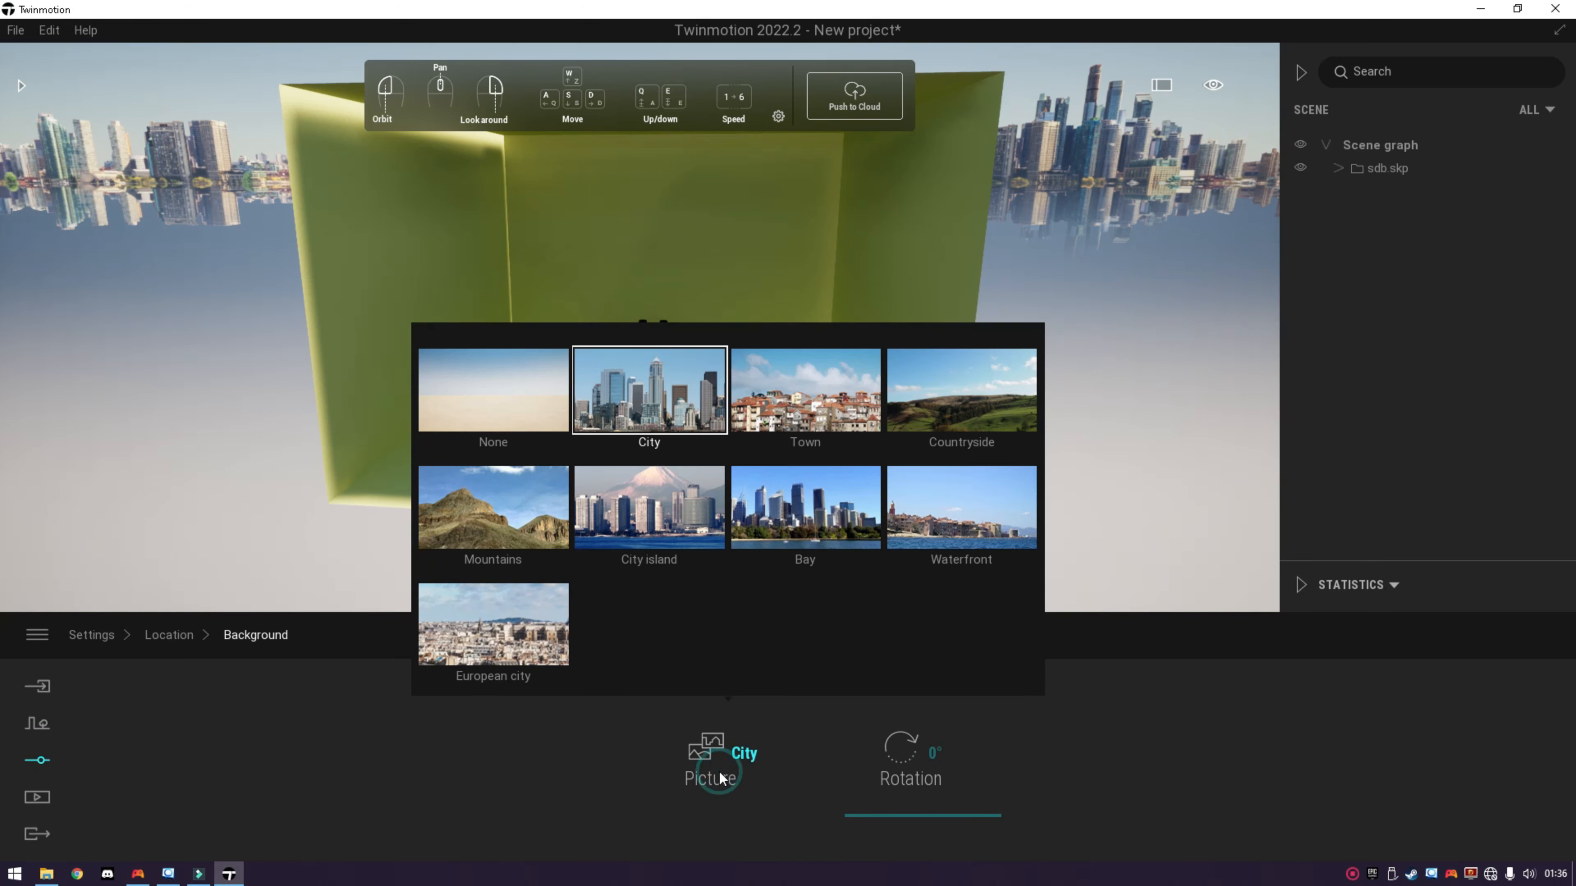
pyautogui.click(518, 399)
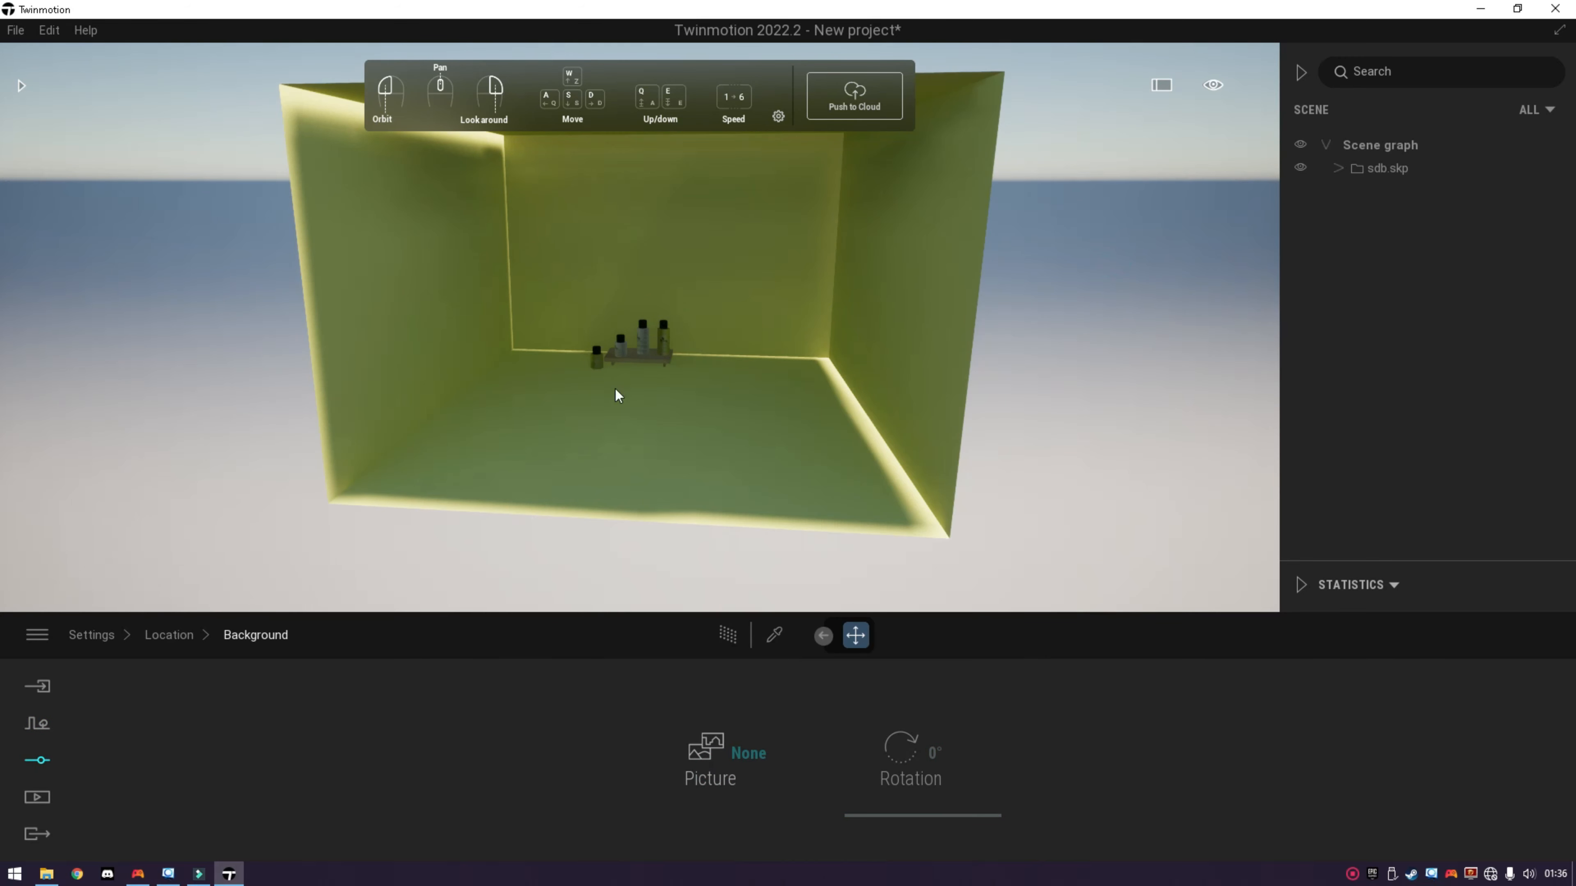
# Bring the camera inside the box toward the bottles and open the library's Skydome category.
pyautogui.scroll(3, 615, 389)
pyautogui.scroll(3, 524, 342)
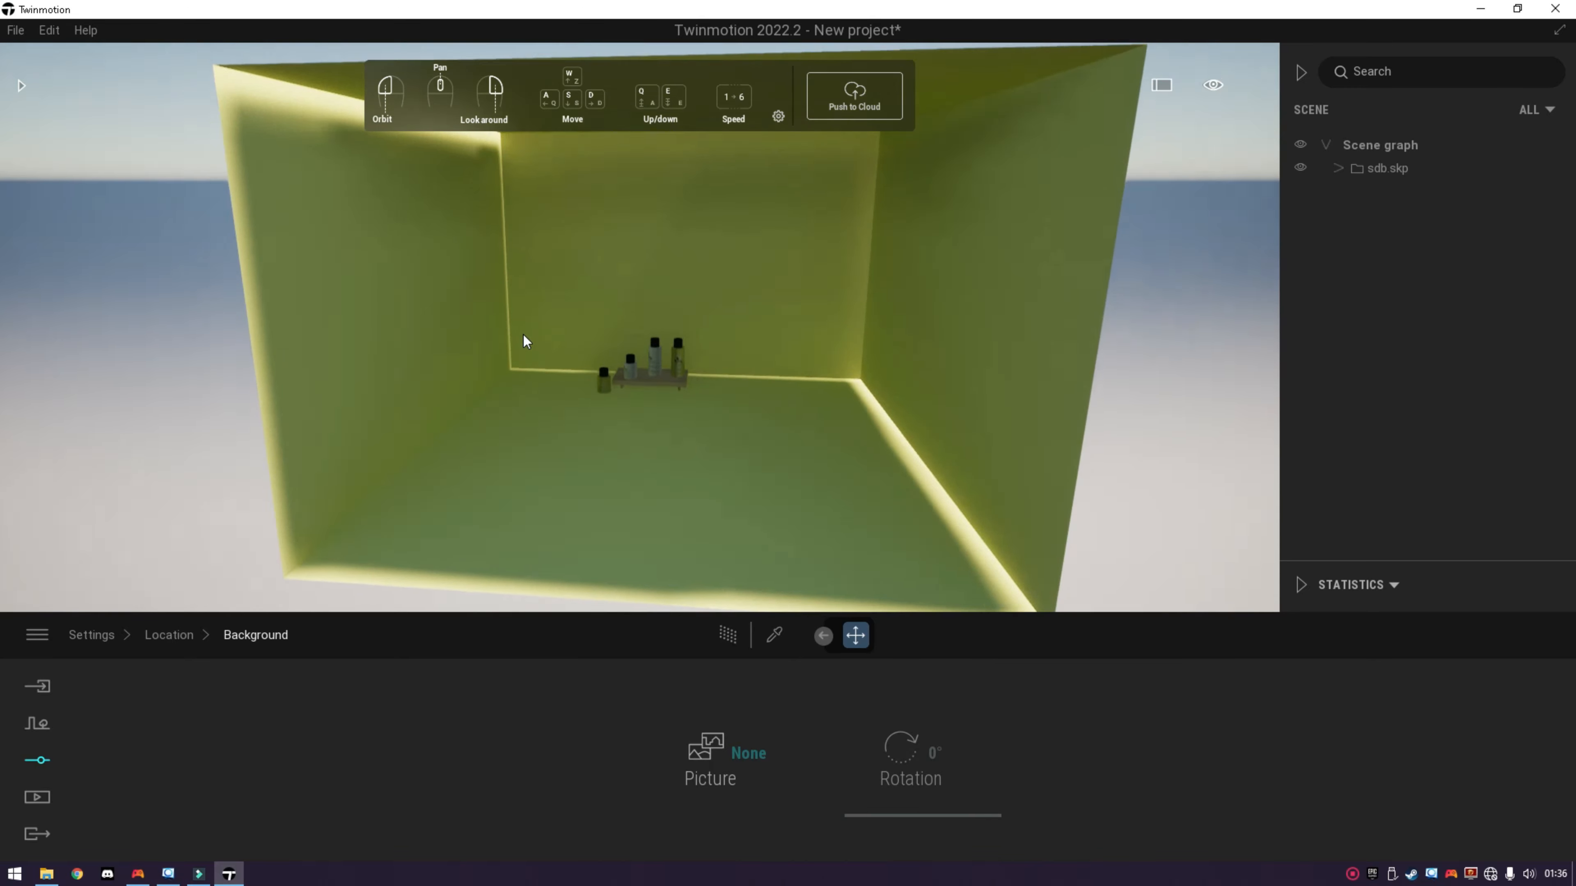
pyautogui.moveTo(542, 357); pyautogui.dragTo(514, 463, button='right')
pyautogui.moveTo(513, 463); pyautogui.dragTo(521, 404, button='middle')
pyautogui.scroll(1, 521, 404)
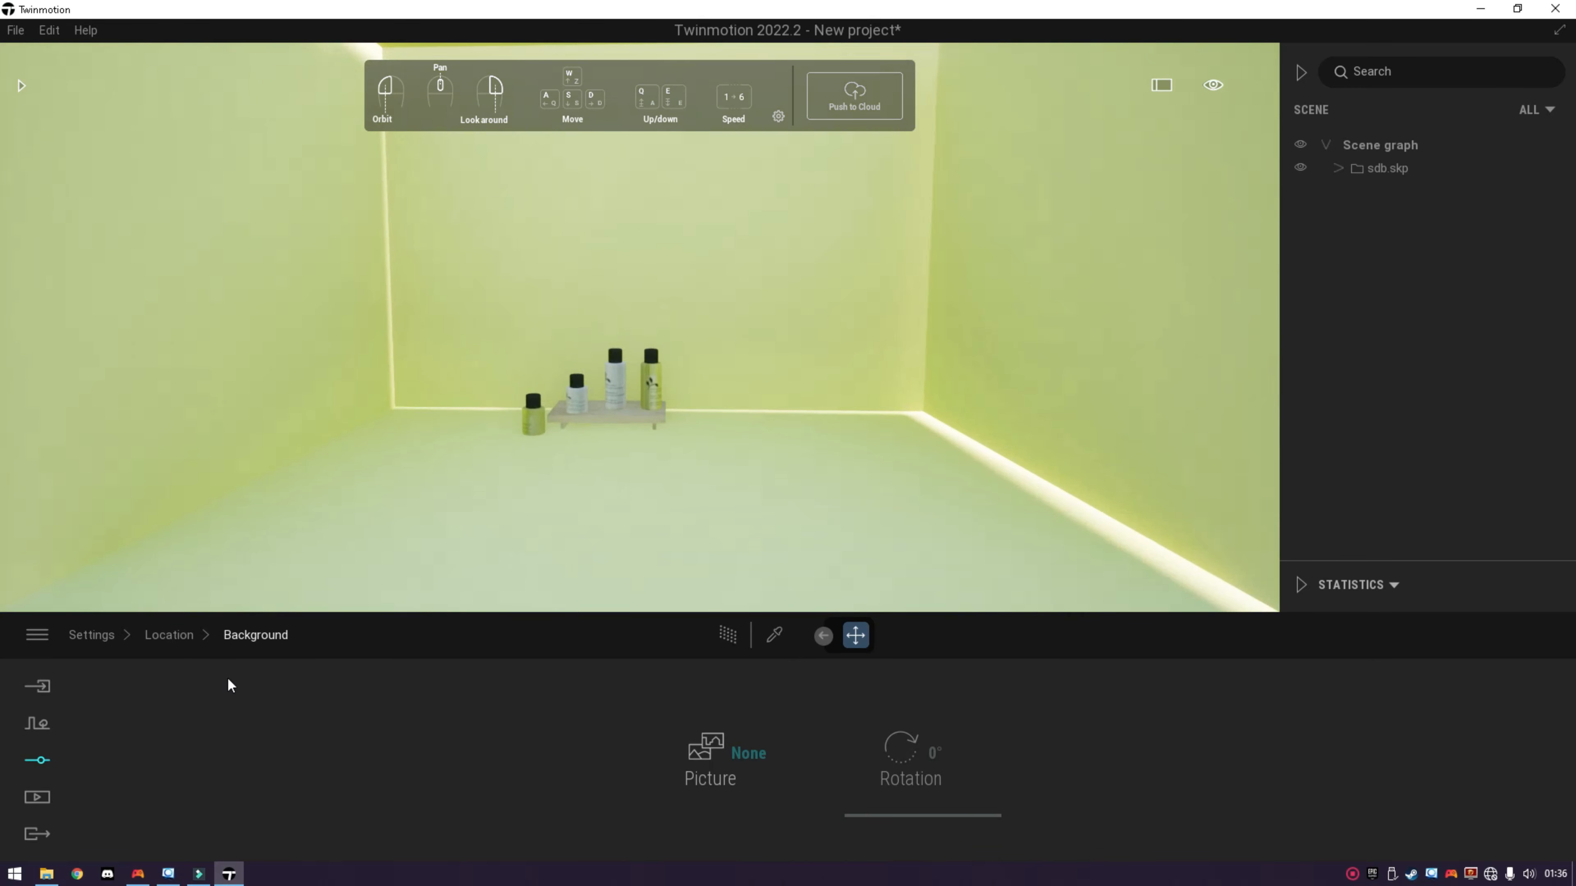
pyautogui.click(21, 87)
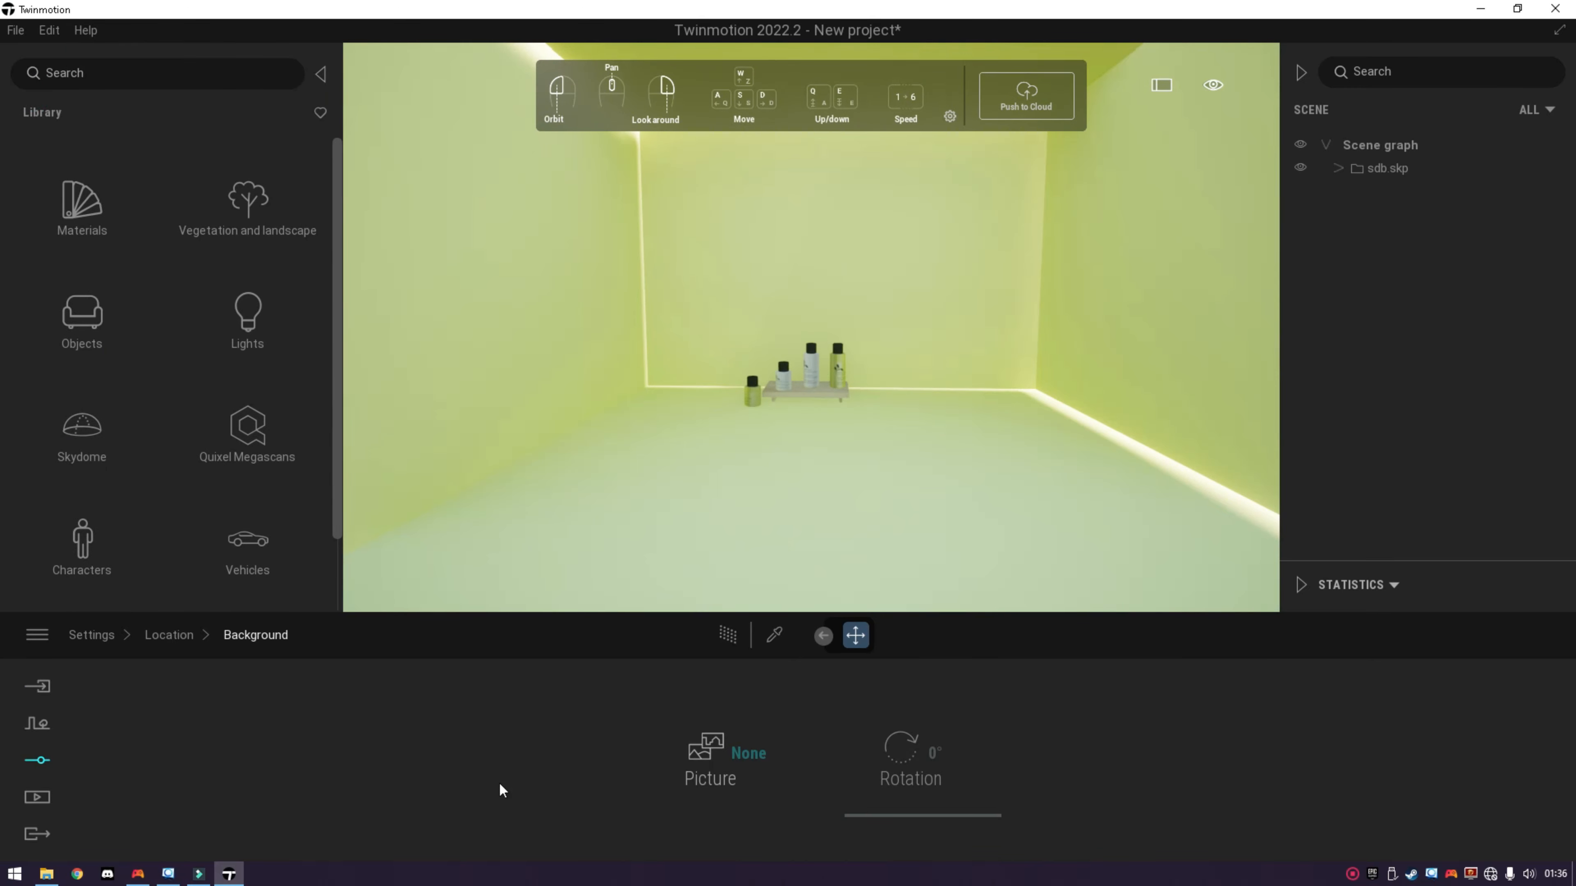
pyautogui.click(88, 442)
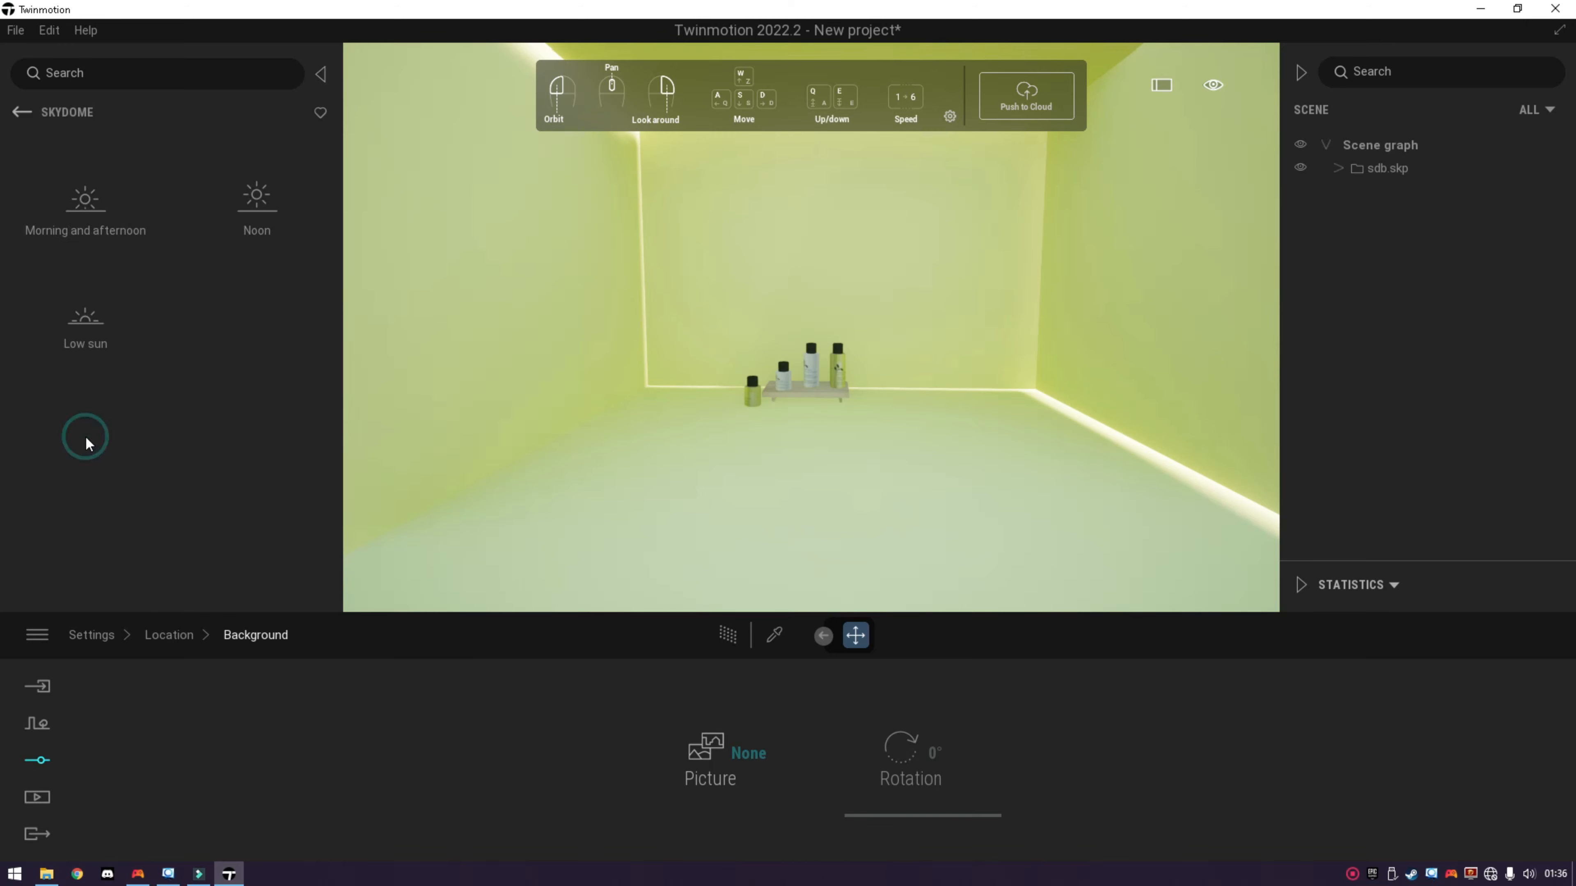
# Frame the bottles and shelf from closer up and create a new media image from that view.
pyautogui.click(33, 797)
pyautogui.click(317, 777)
pyautogui.scroll(1, 834, 359)
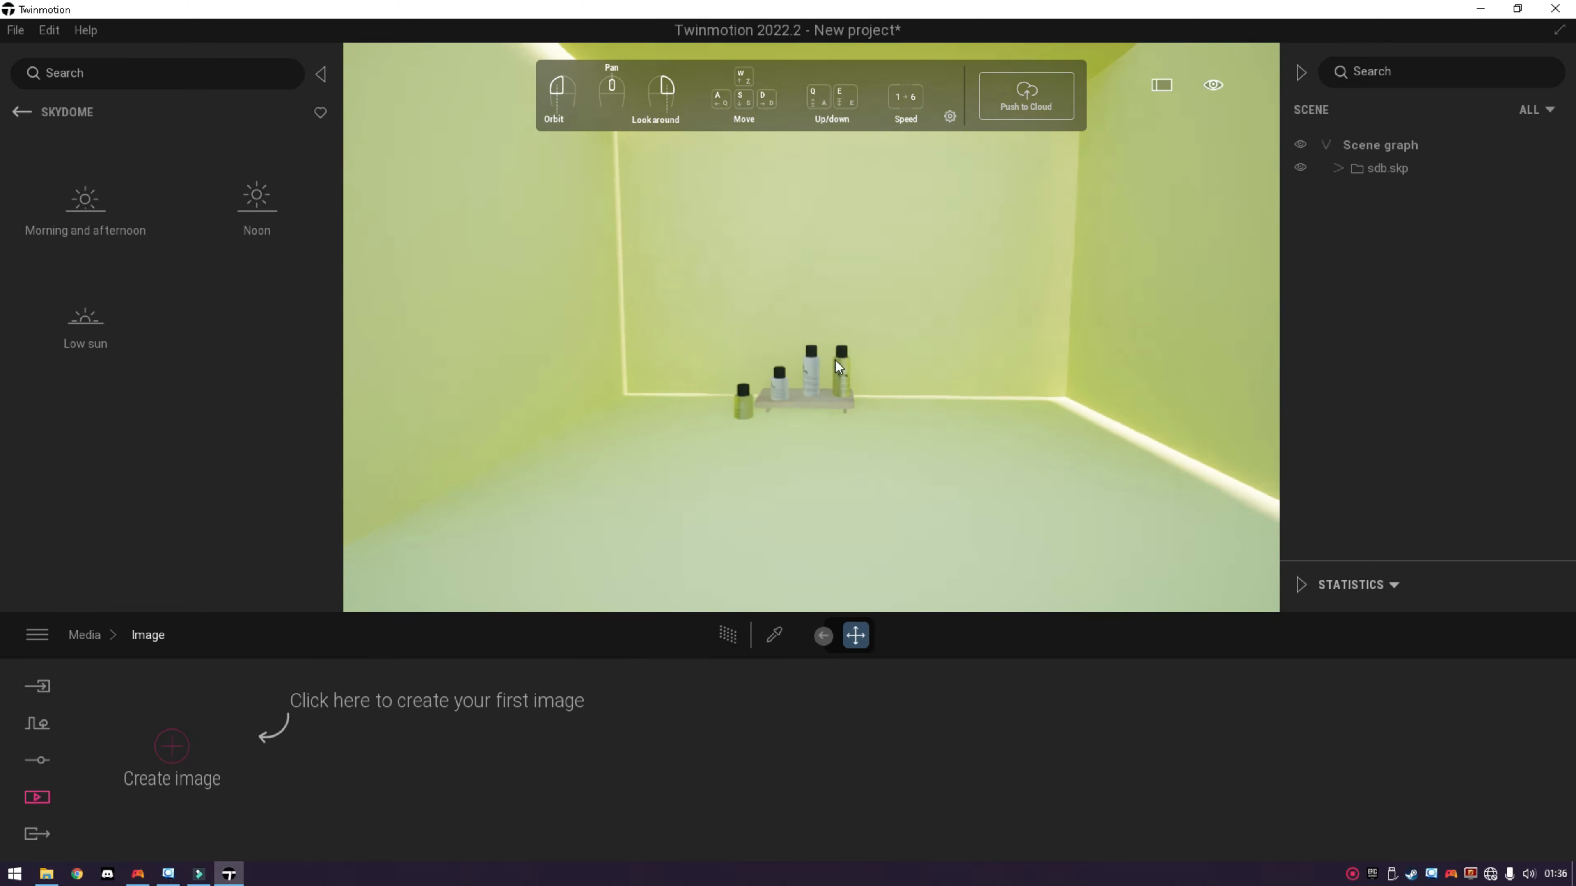
pyautogui.scroll(1, 834, 360)
pyautogui.moveTo(834, 360); pyautogui.dragTo(767, 438, button='right')
pyautogui.moveTo(767, 472)
pyautogui.mouseDown(button='middle')
pyautogui.moveTo(762, 441)
pyautogui.moveTo(788, 457)
pyautogui.mouseUp(button='middle')
pyautogui.scroll(1, 751, 457)
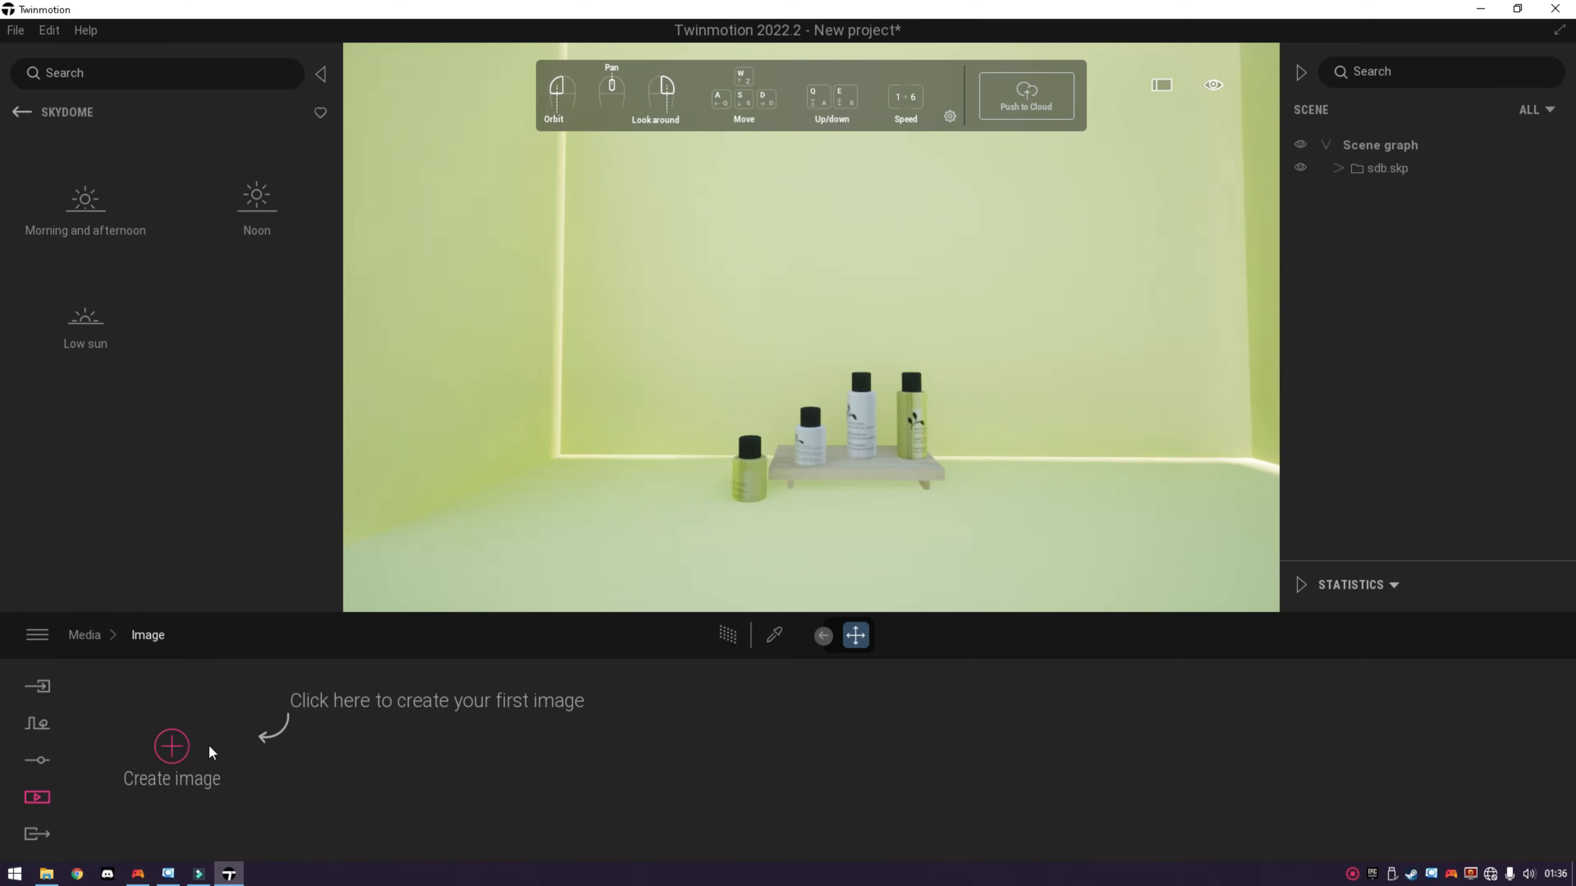
pyautogui.click(171, 747)
# Turn on Parallelism in the image's camera settings and reframe closer on the bottles.
pyautogui.click(374, 758)
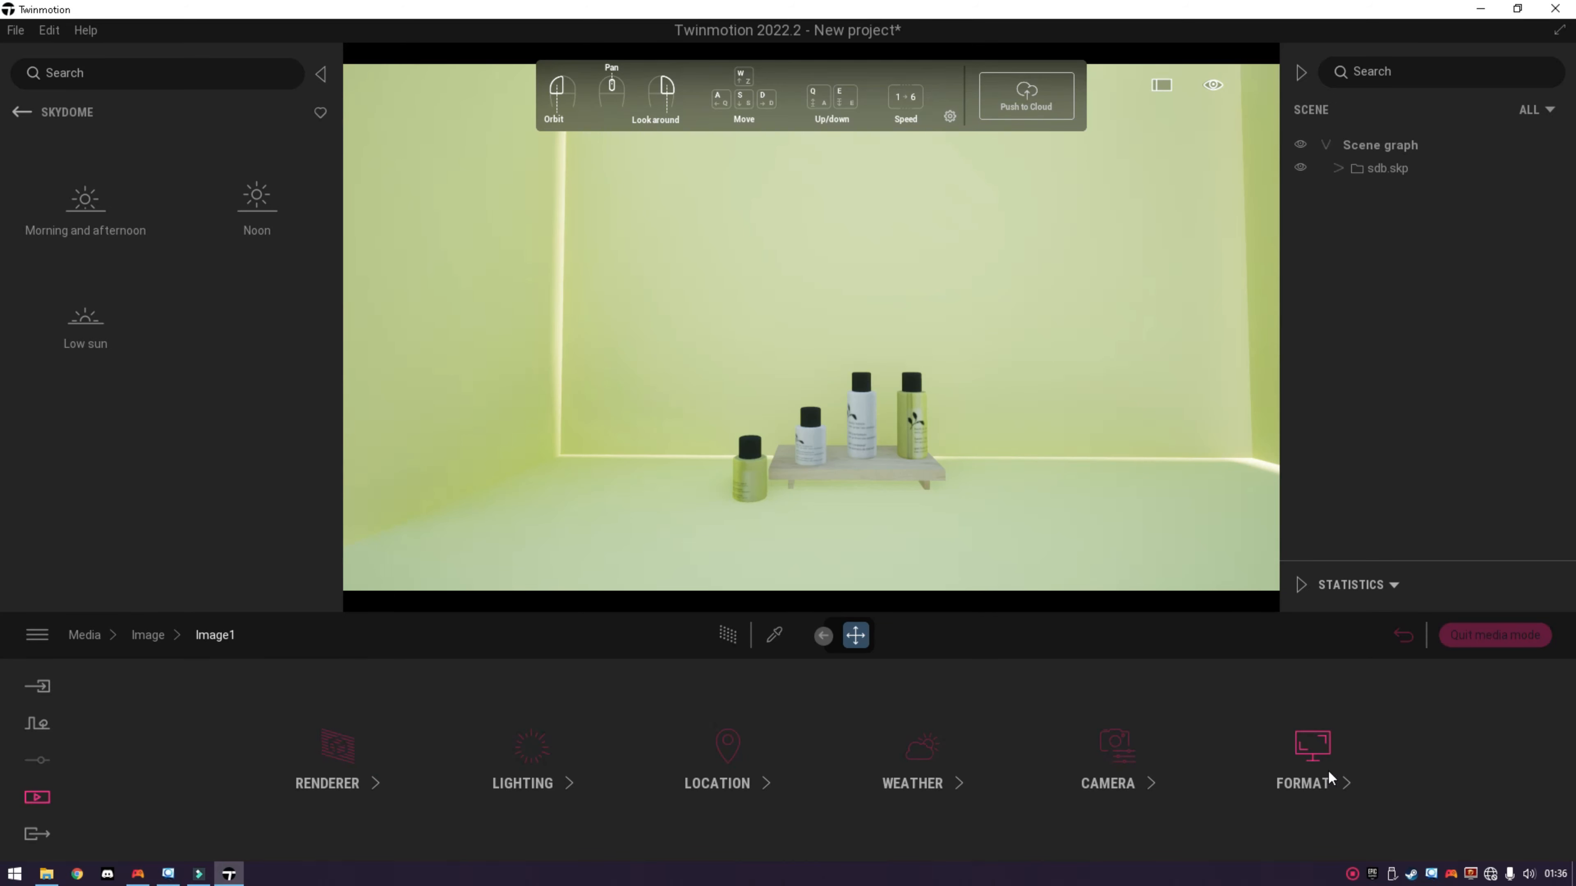
pyautogui.click(1115, 752)
pyautogui.click(629, 764)
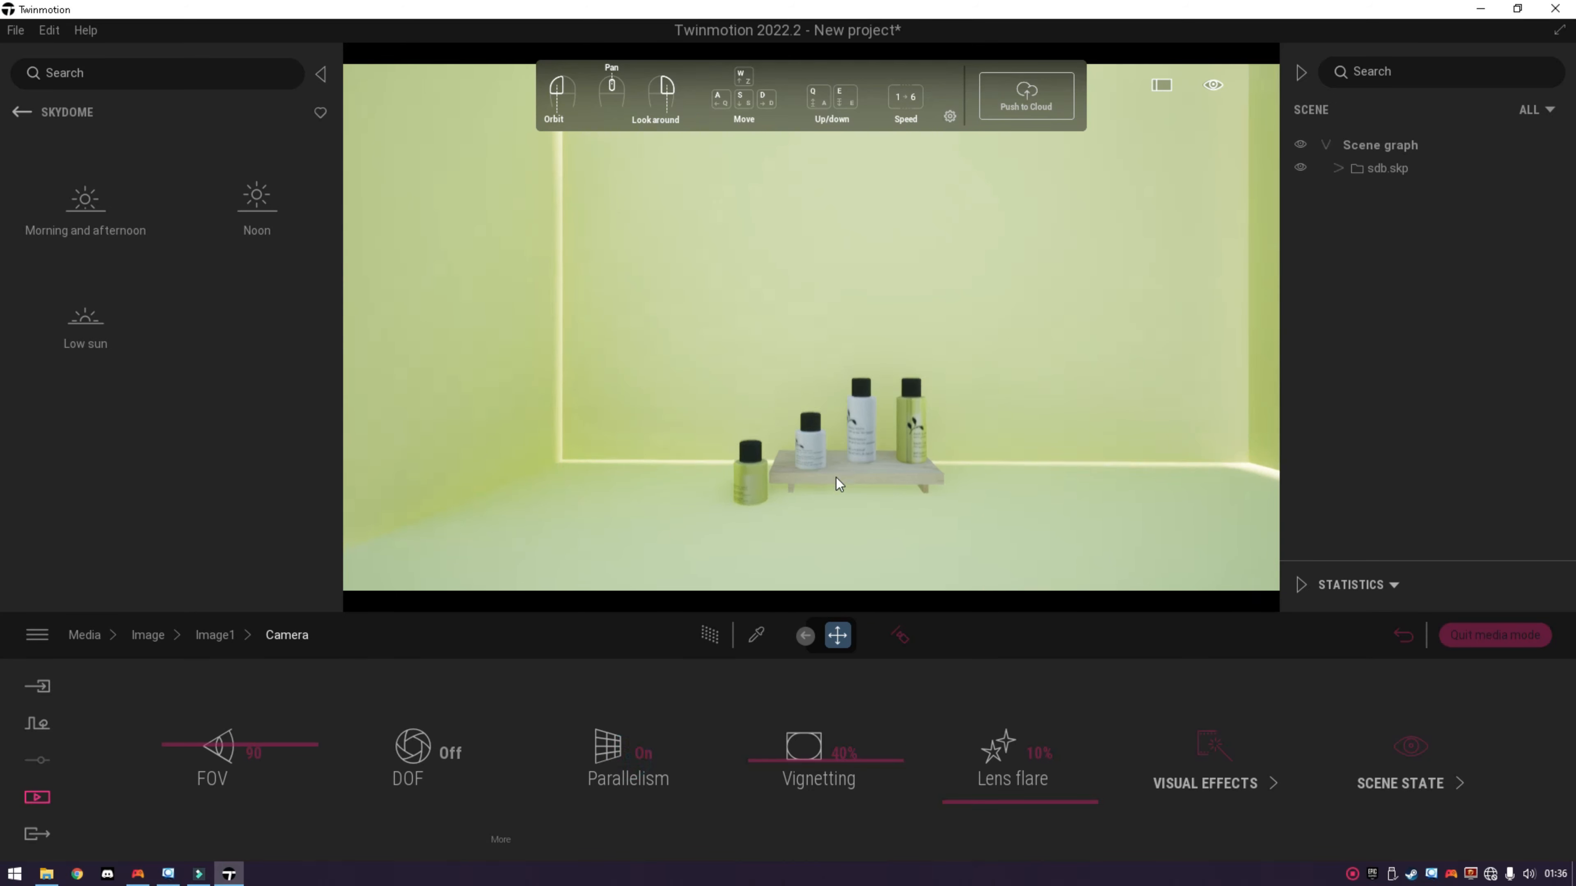
pyautogui.scroll(2, 809, 445)
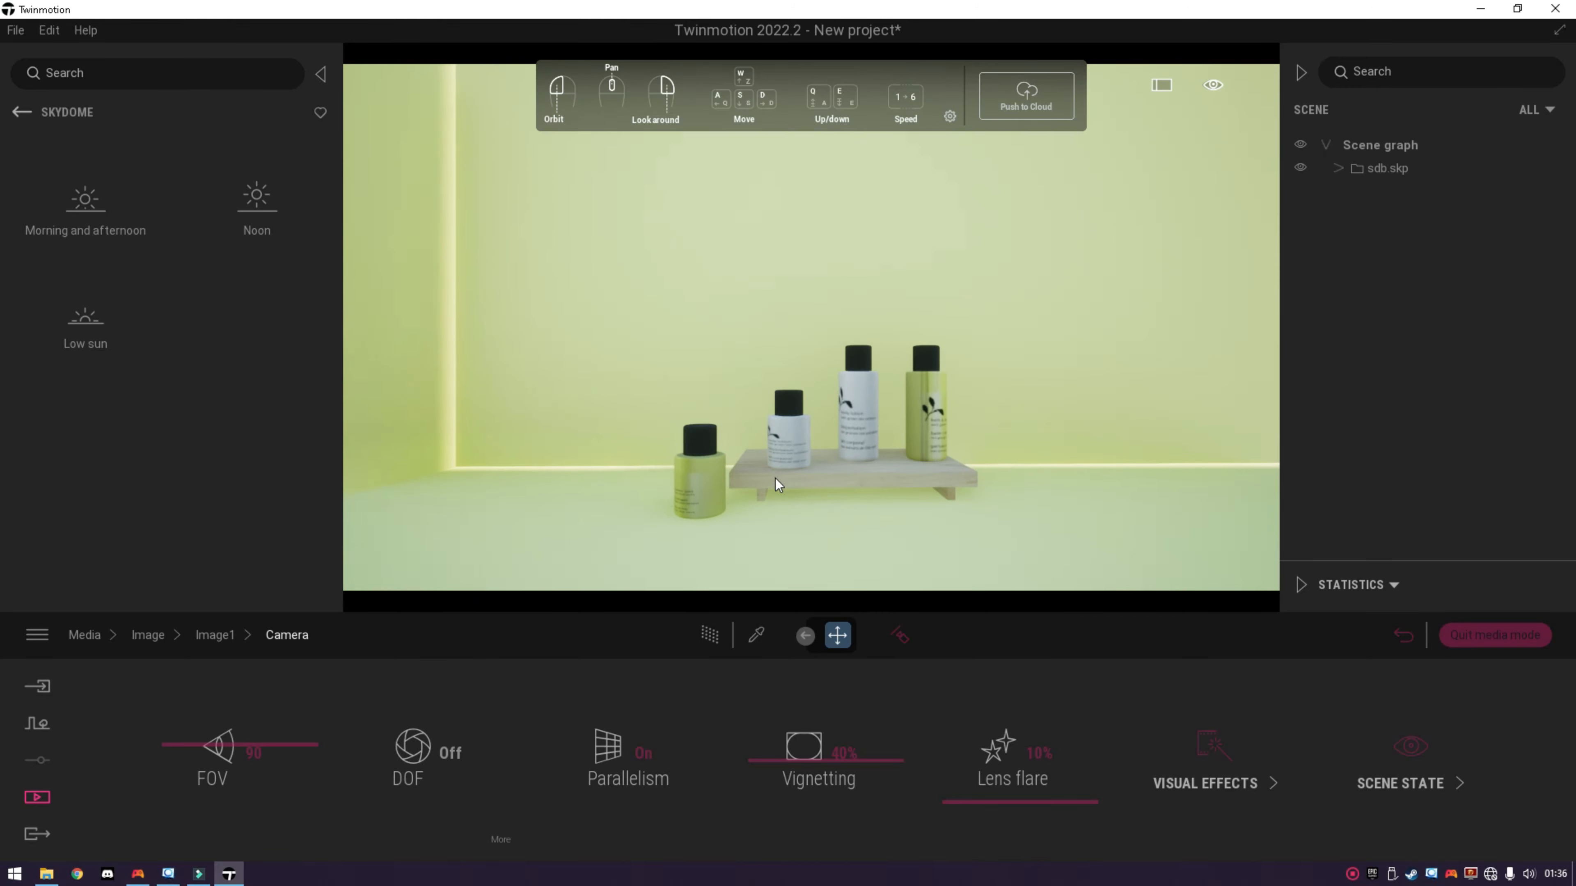
pyautogui.scroll(2, 778, 478)
pyautogui.moveTo(785, 485); pyautogui.dragTo(778, 486, button='middle')
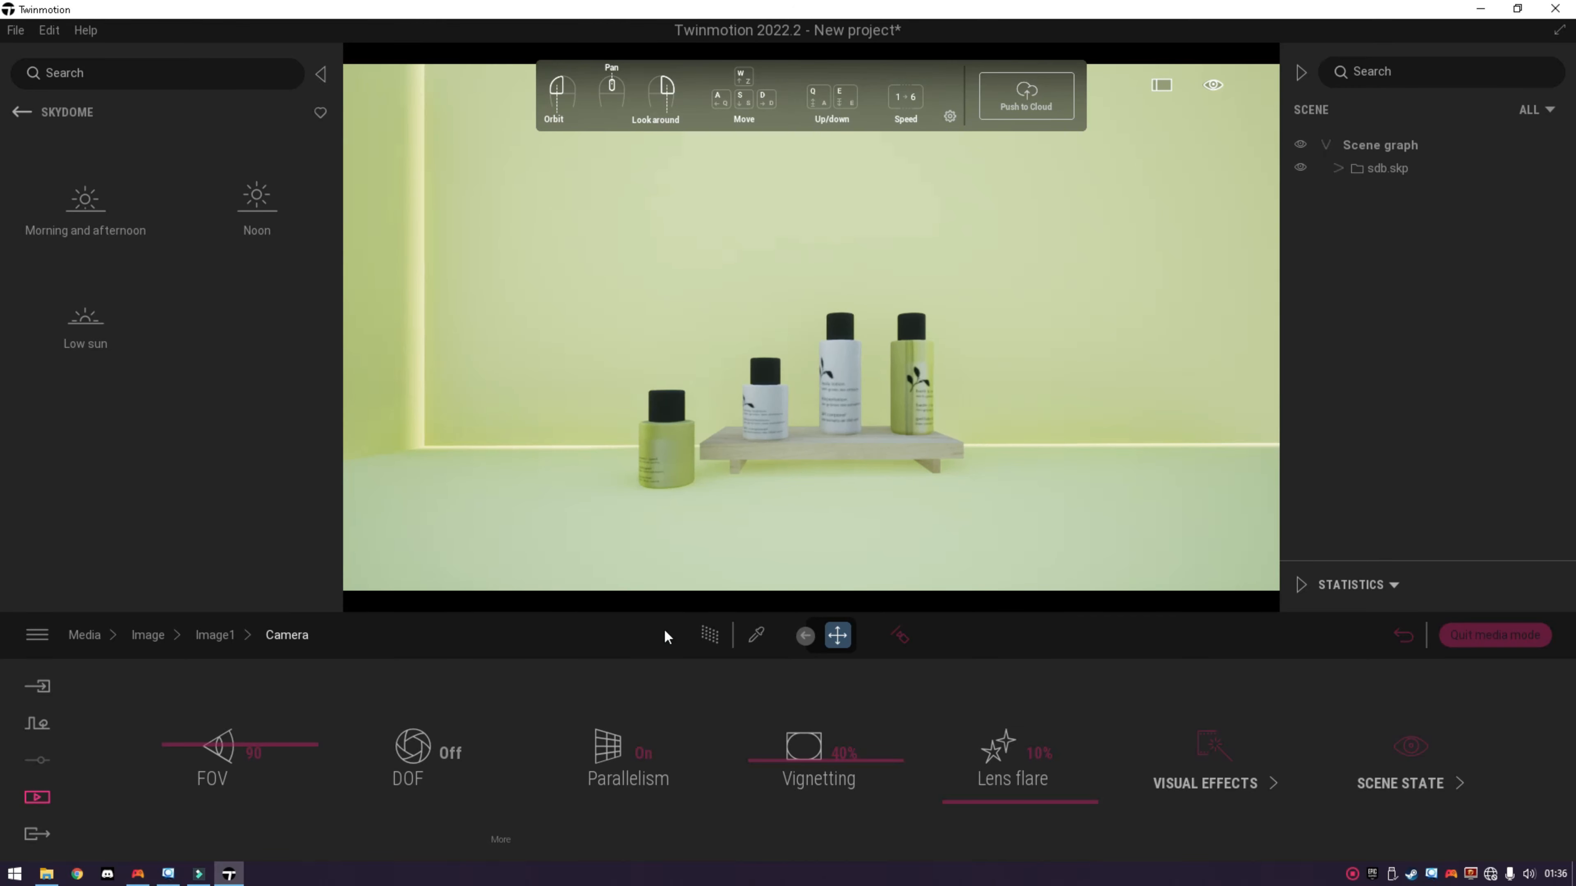
# Enable the Path Tracer and recolor the backdrop's wall material to pale yellow-green F7FFCD.
pyautogui.click(709, 633)
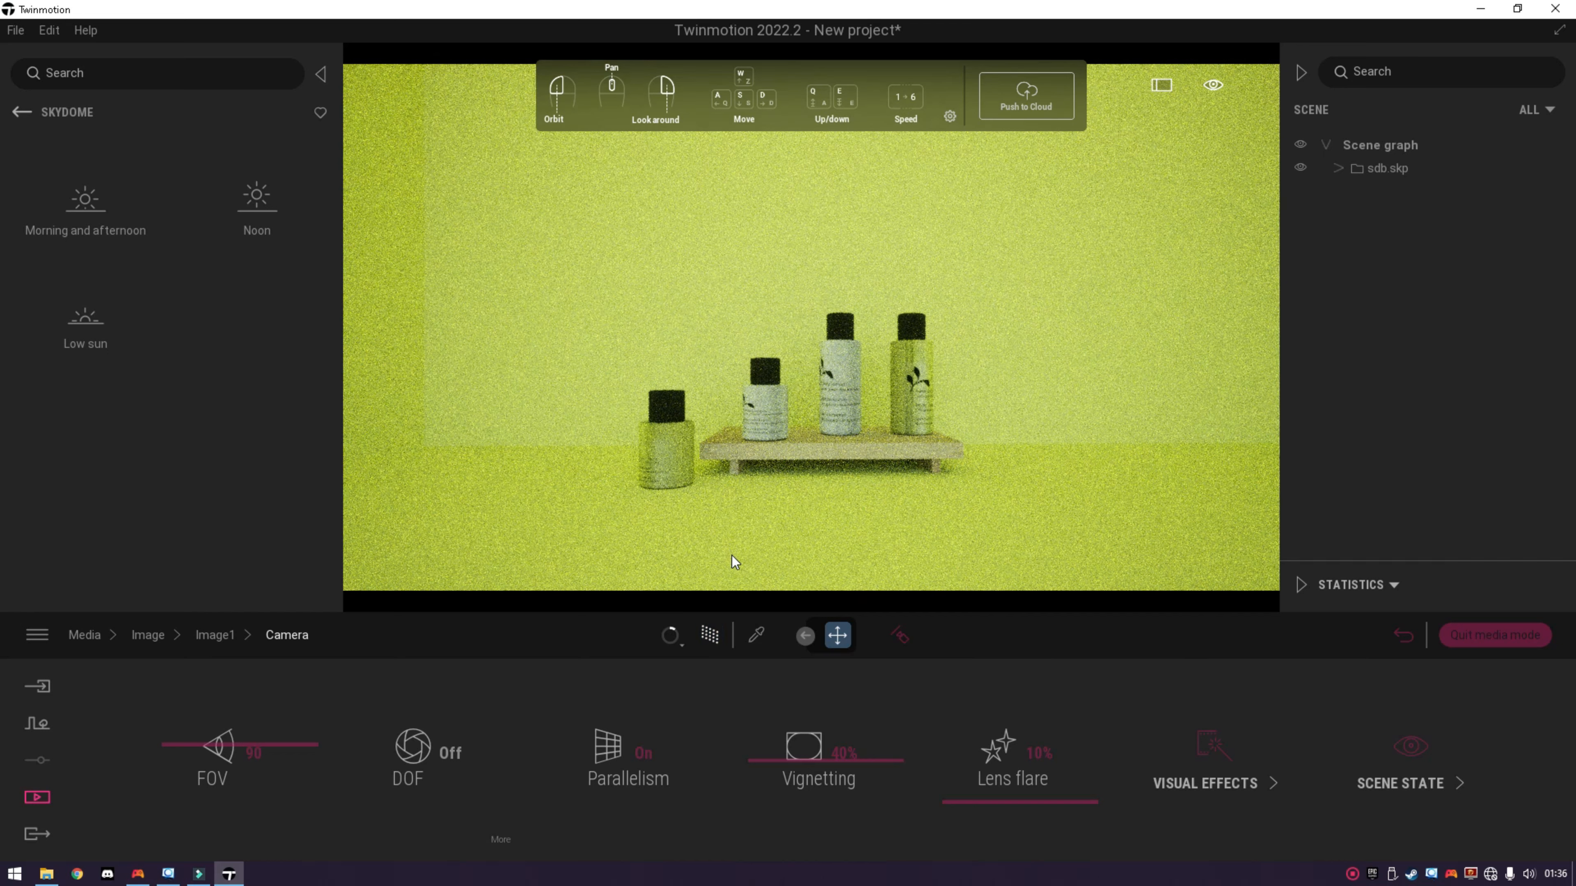
pyautogui.click(757, 636)
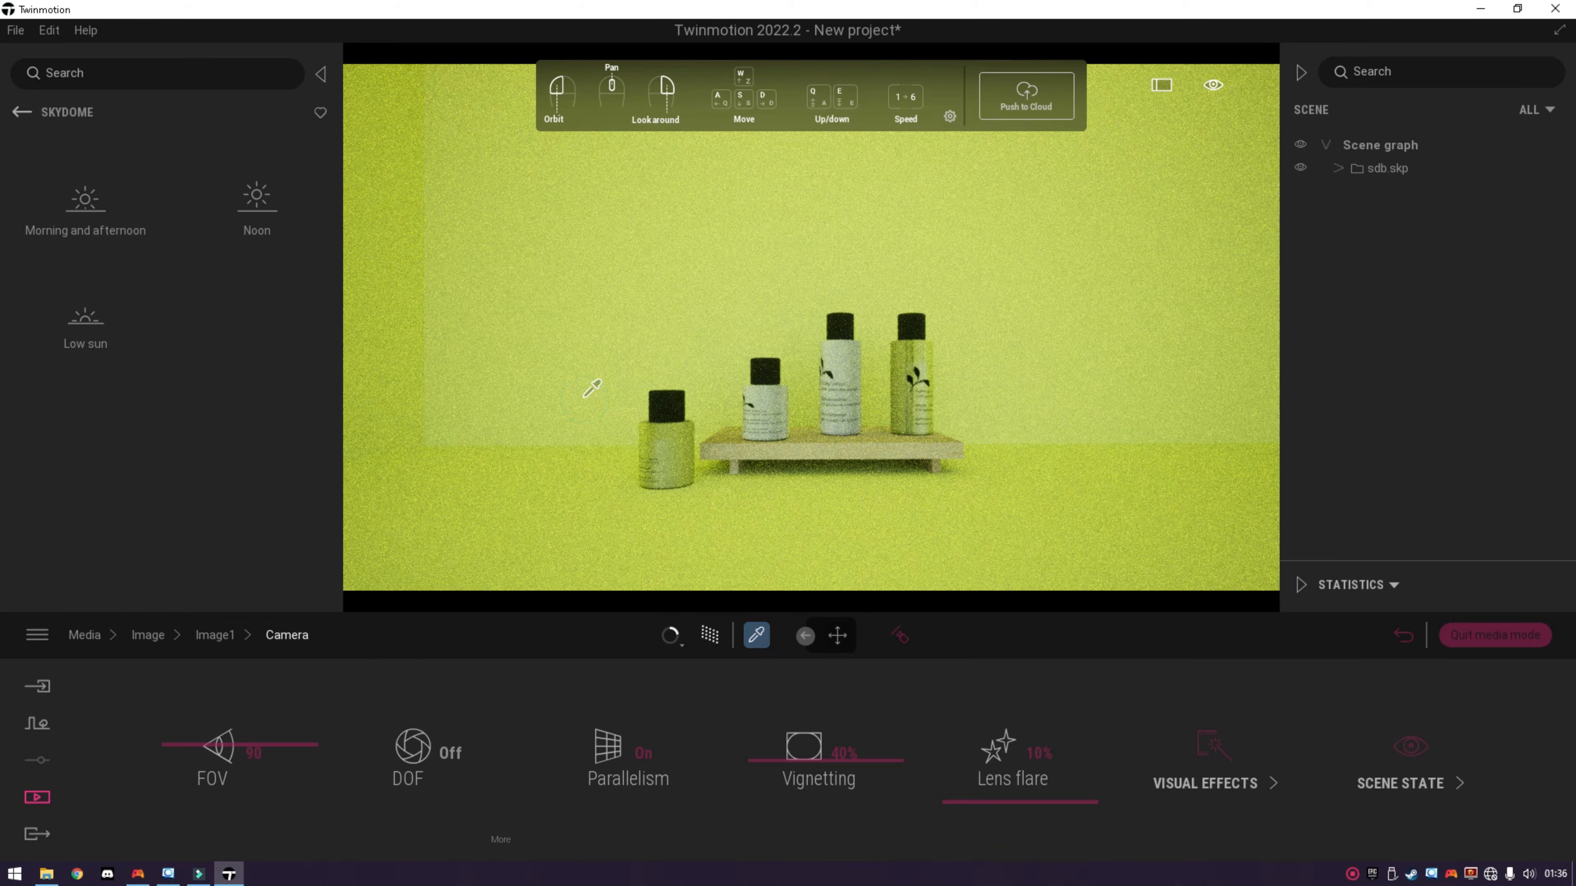
pyautogui.click(584, 396)
pyautogui.click(665, 759)
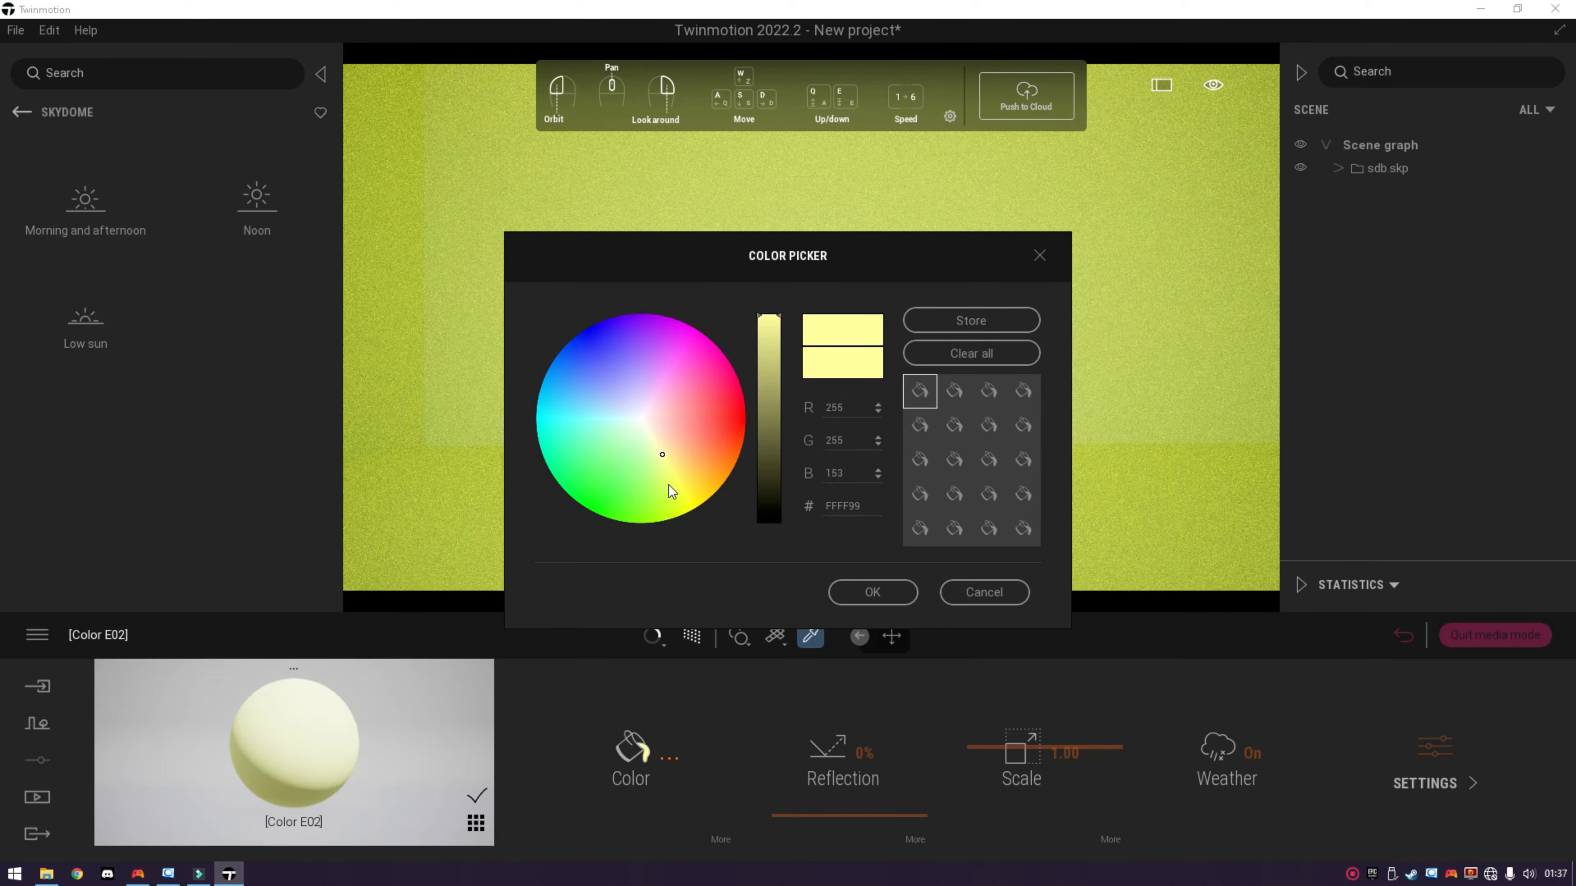
pyautogui.click(648, 436)
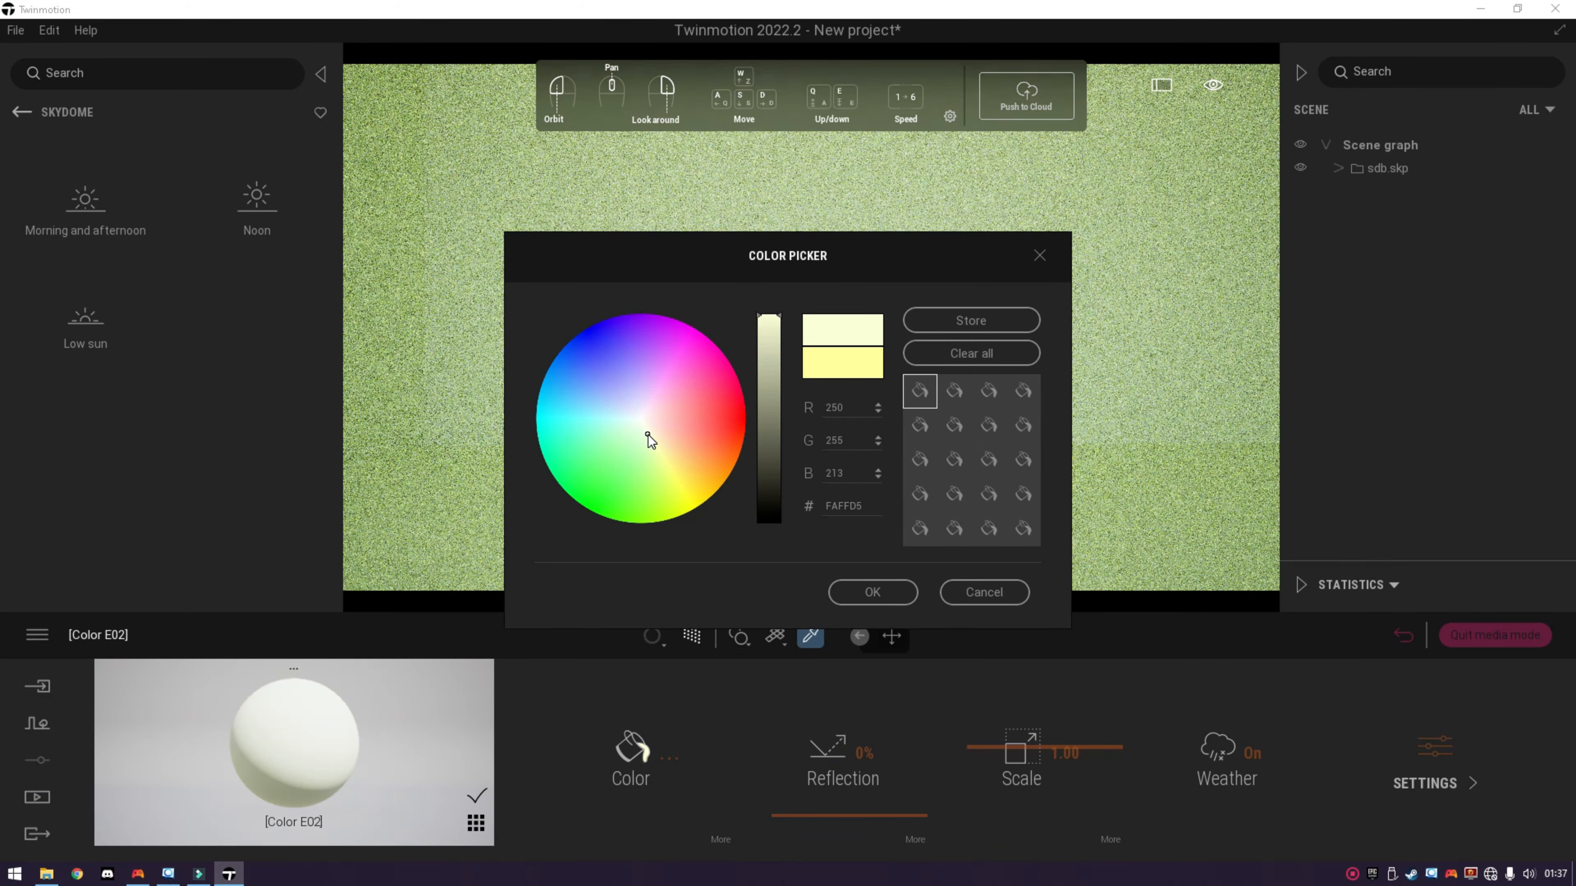
pyautogui.click(649, 437)
pyautogui.click(907, 591)
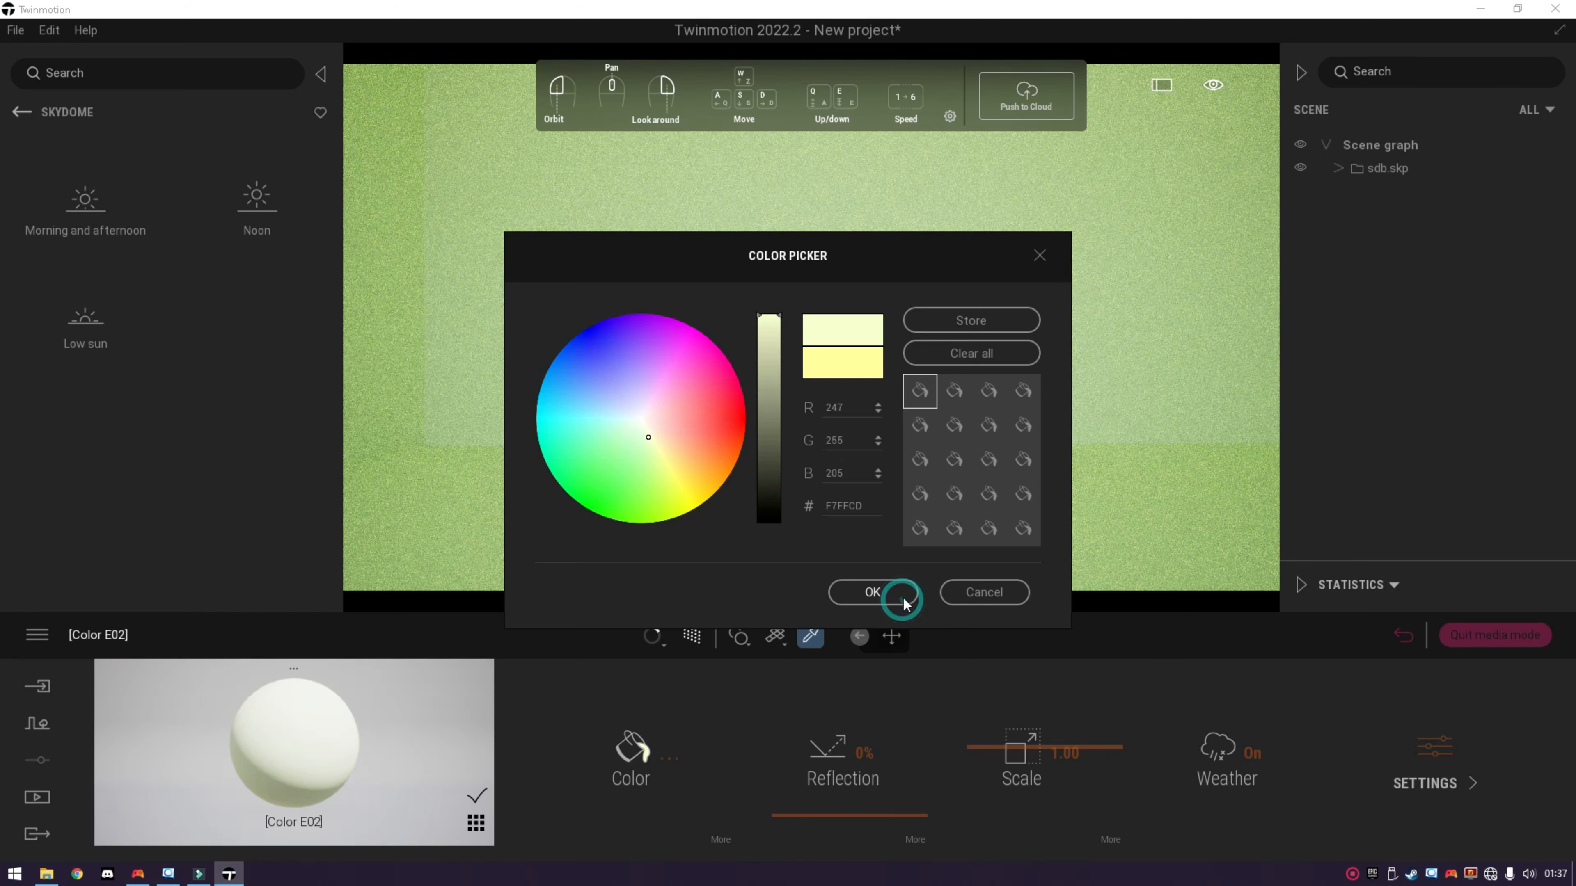
pyautogui.press('Escape')
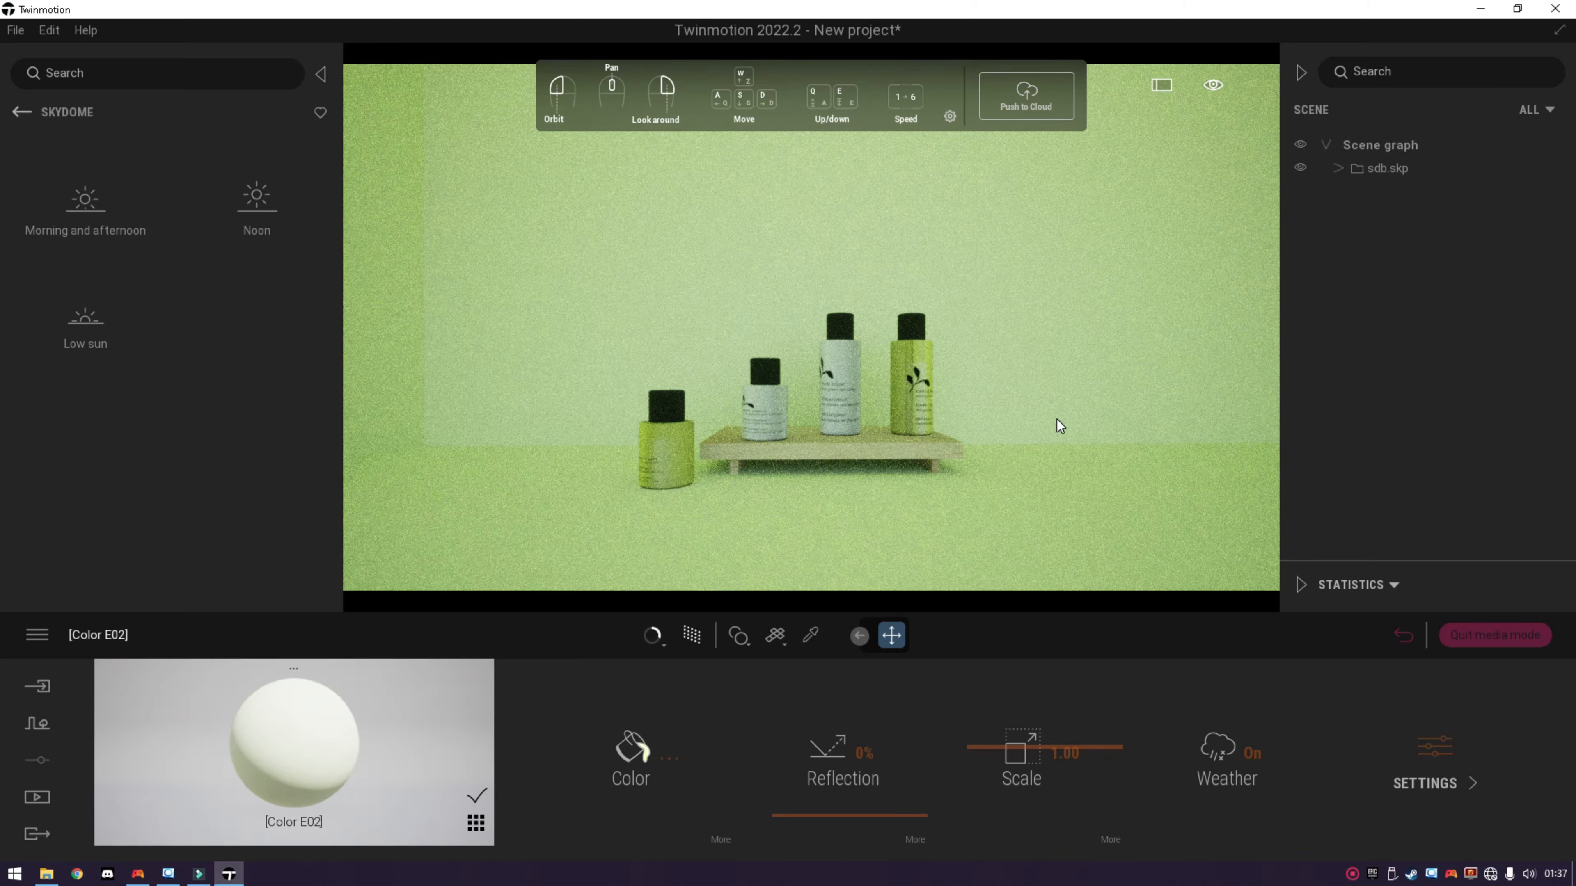
# Change the Path Tracer quality preset for the bottle view.
pyautogui.click(651, 635)
pyautogui.click(642, 510)
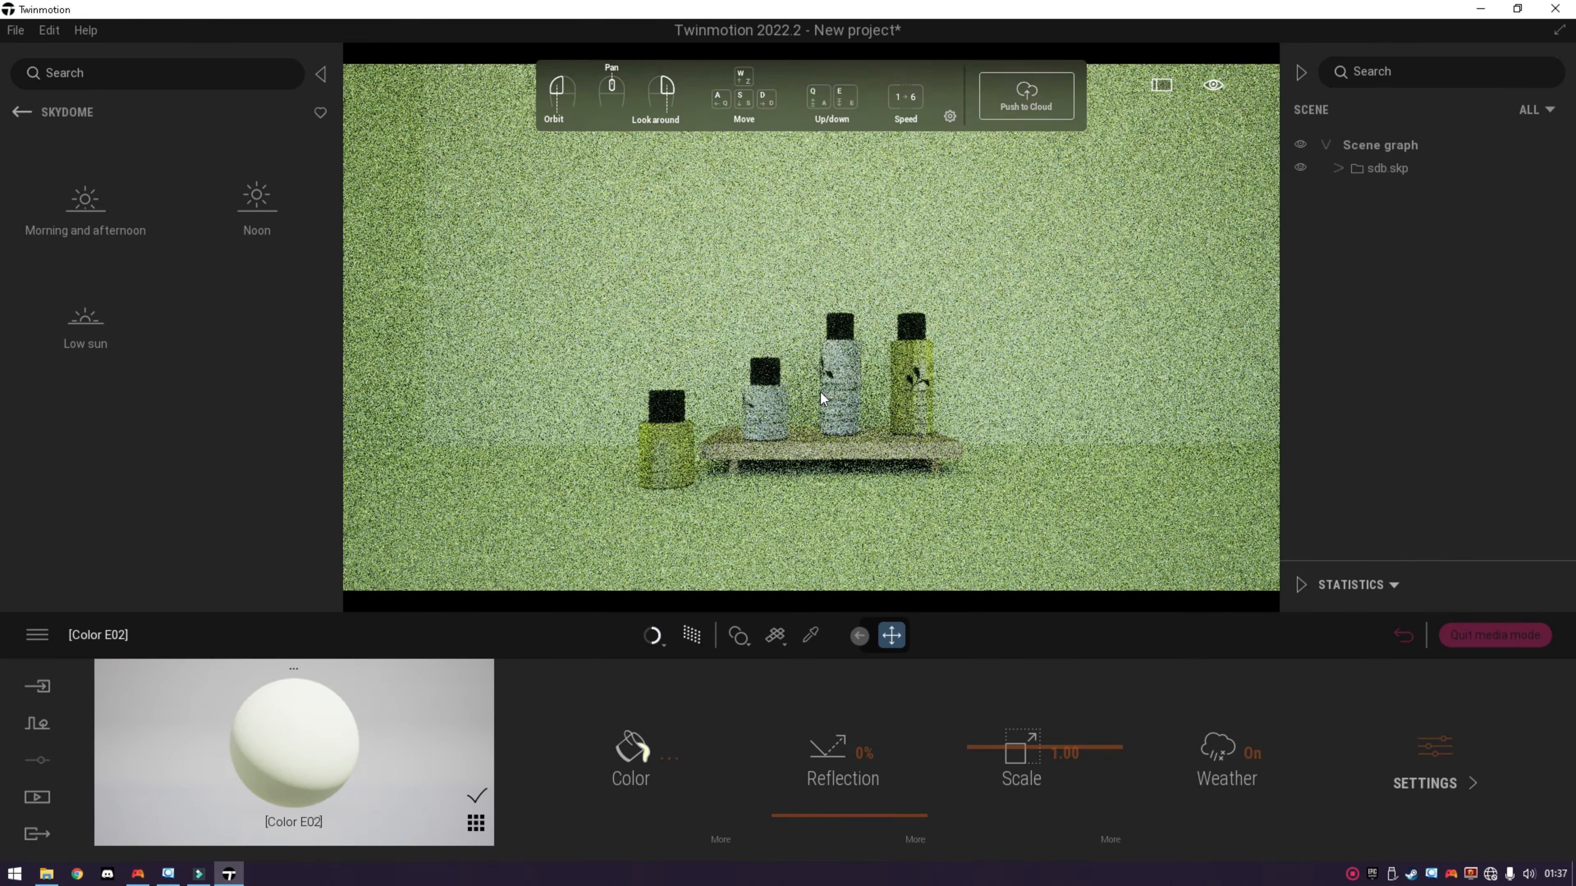
pyautogui.moveTo(774, 434); pyautogui.dragTo(770, 437, button='middle')
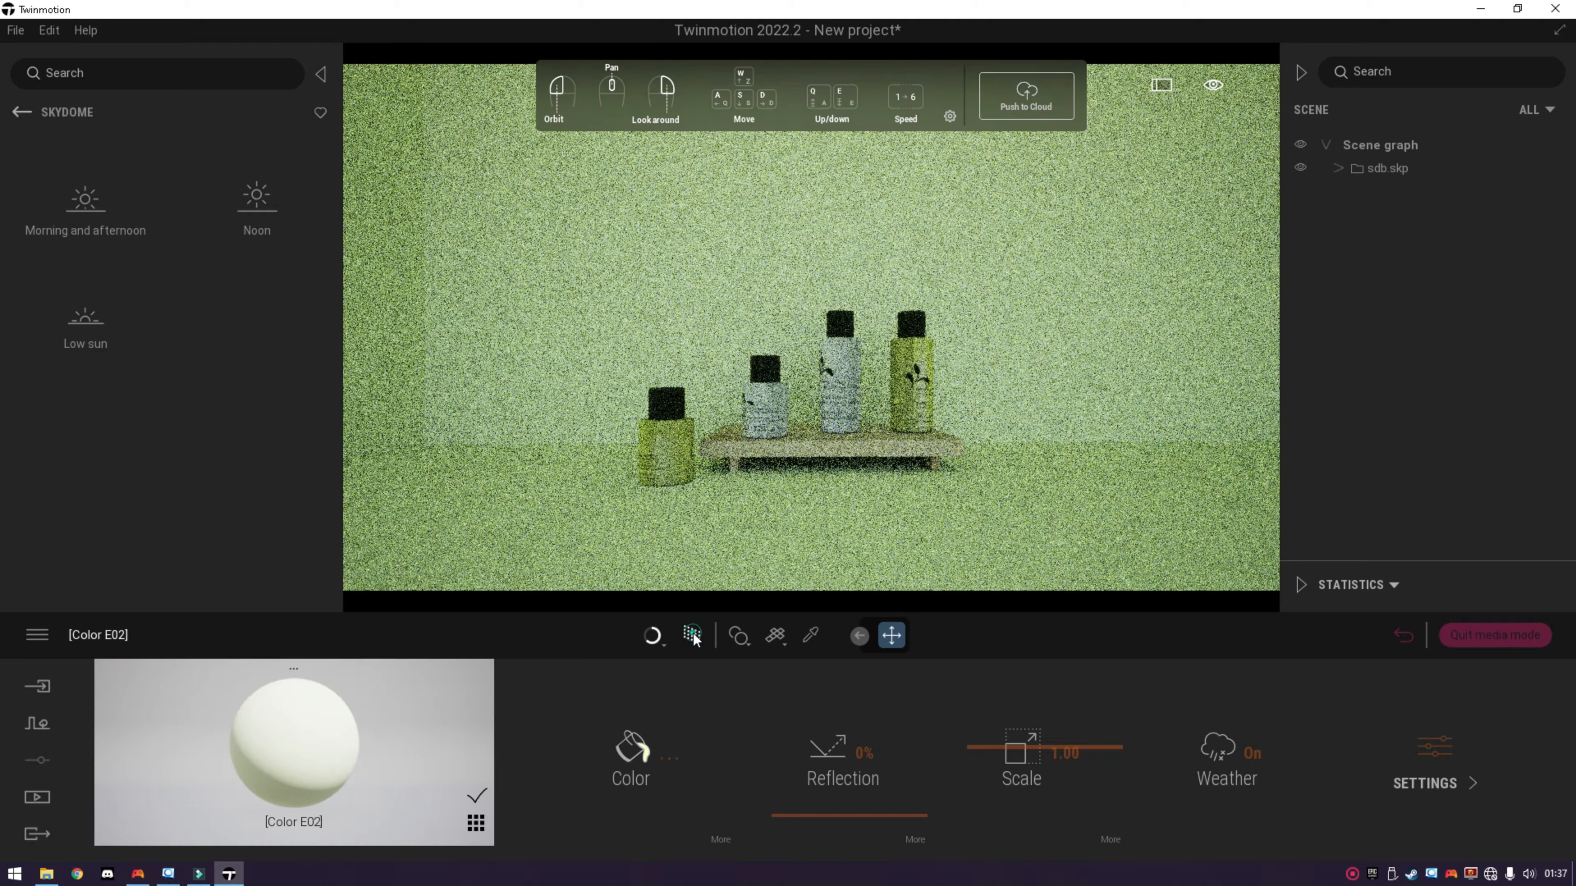
# Return to the real-time view and move the camera closer to the bottles, tilting it slightly.
pyautogui.press('a')
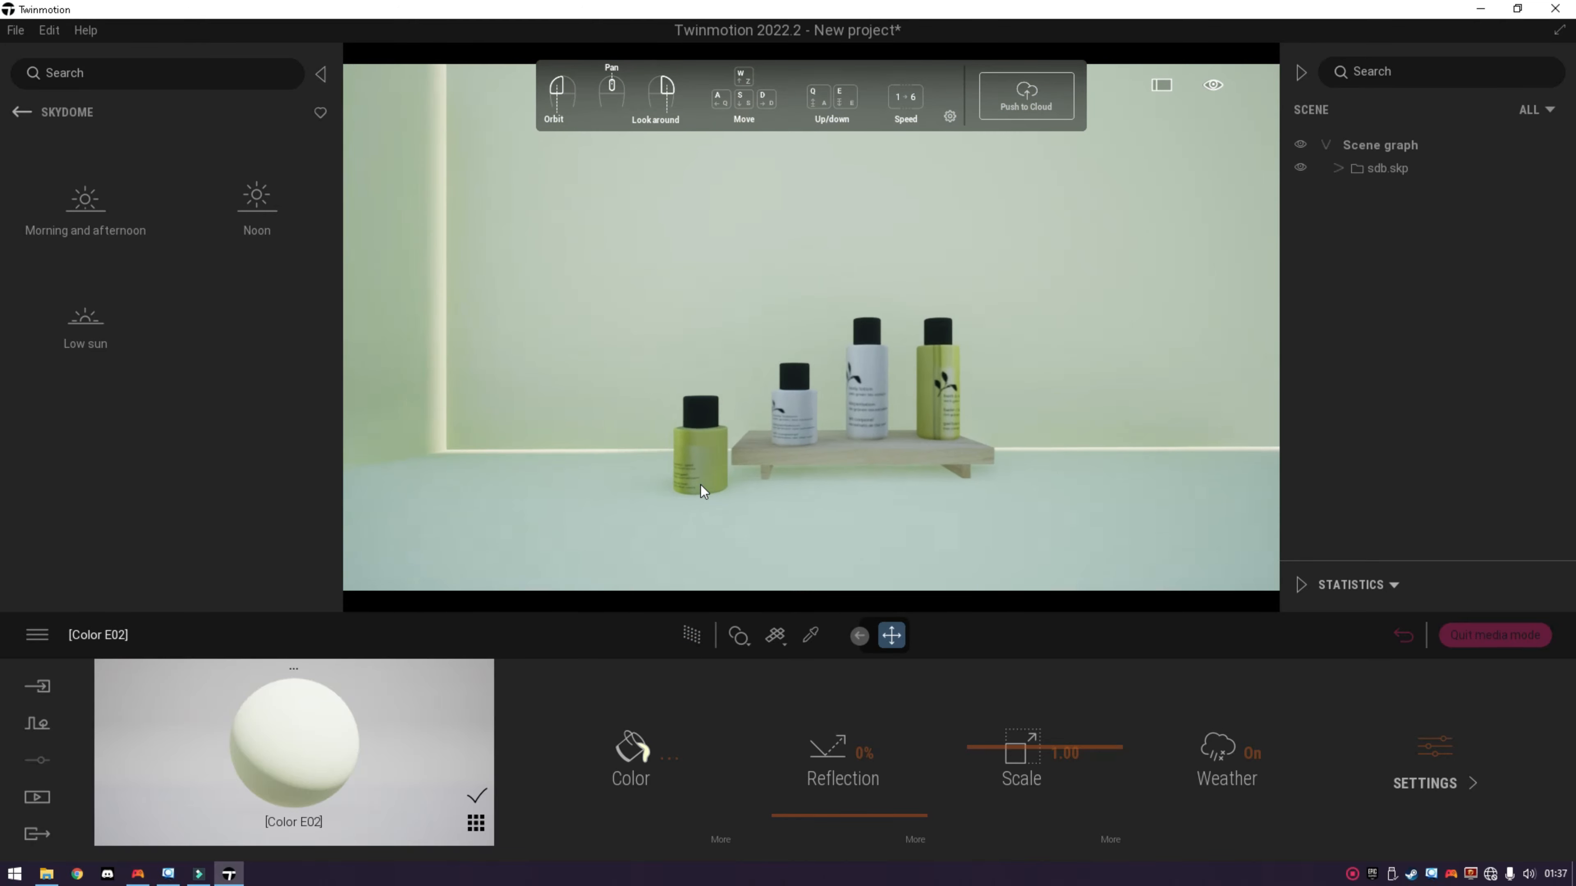
pyautogui.press('d')
pyautogui.press('w')
pyautogui.press('e')
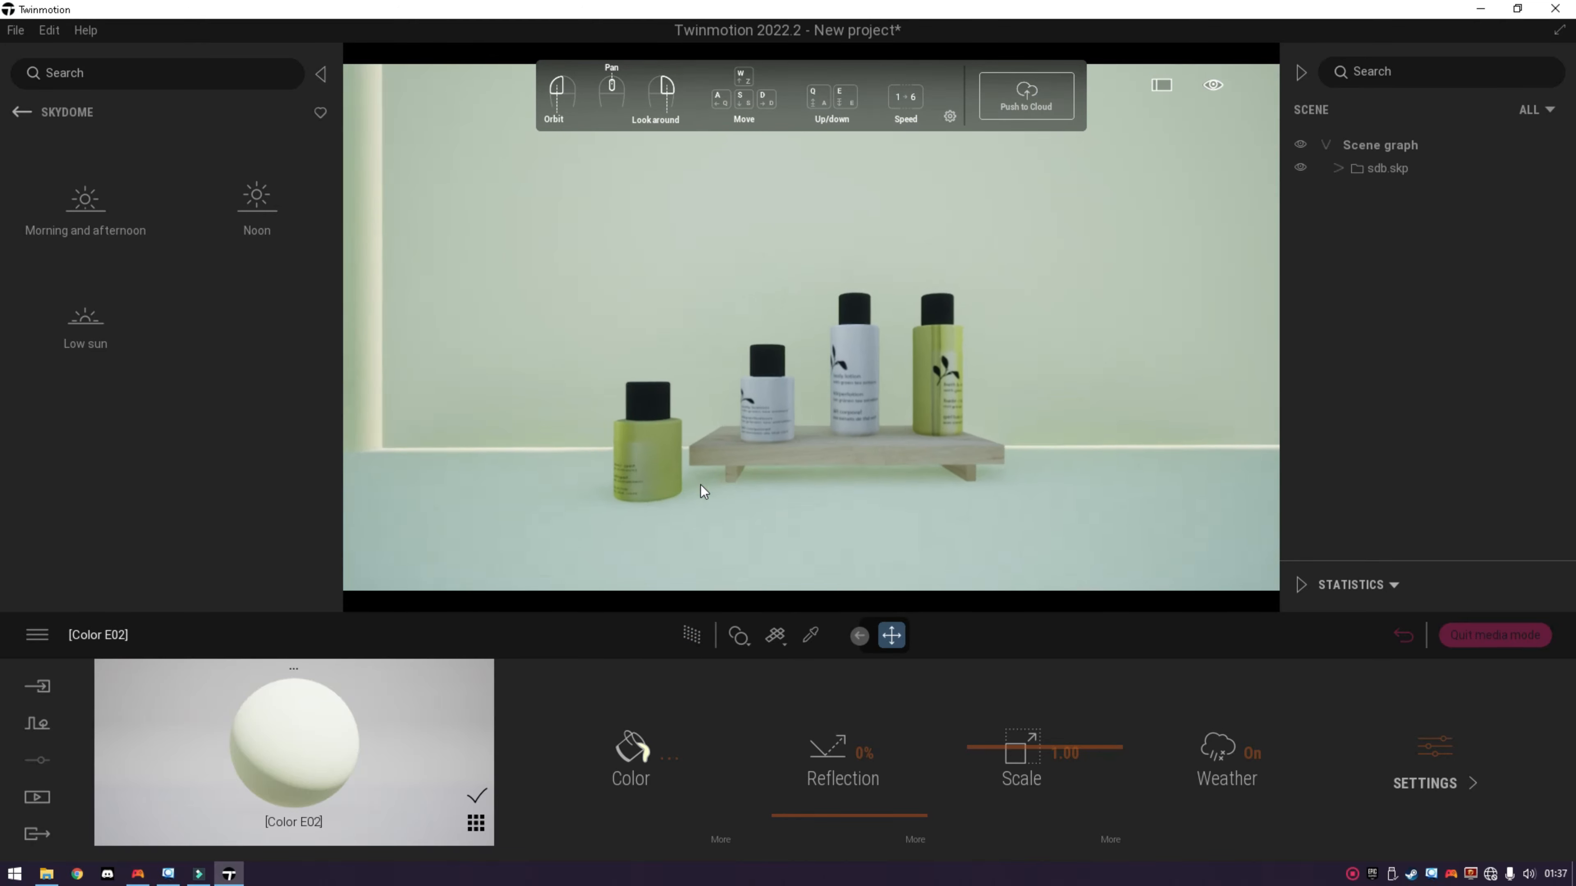
pyautogui.moveTo(700, 485); pyautogui.dragTo(700, 465, button='right')
pyautogui.press('e')
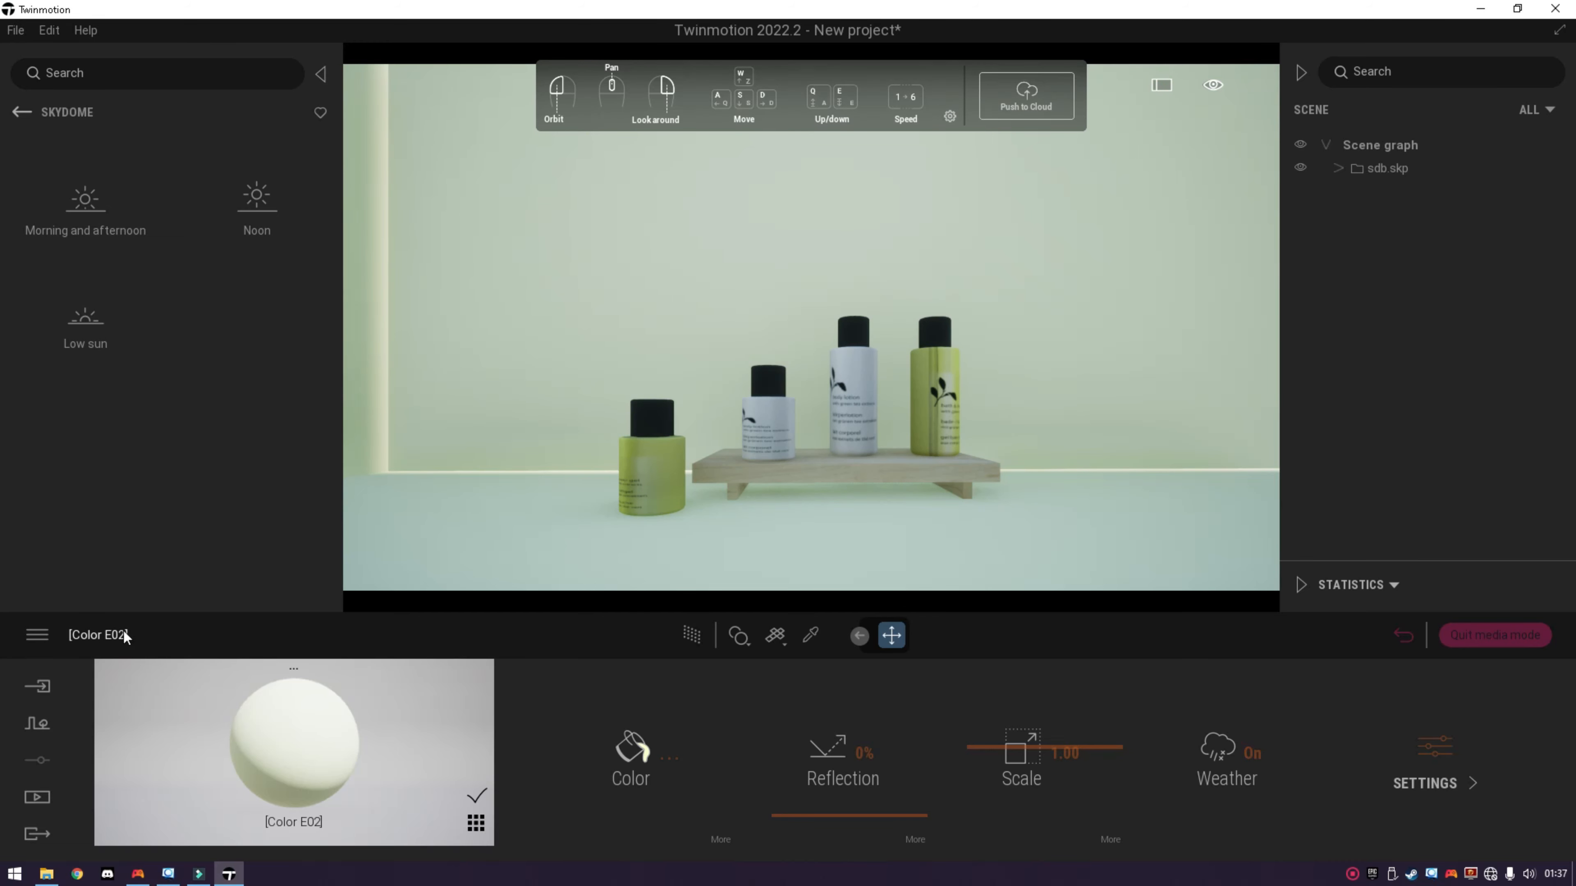
# Set the camera field of view of Image1 to 46.
pyautogui.click(38, 797)
pyautogui.click(327, 781)
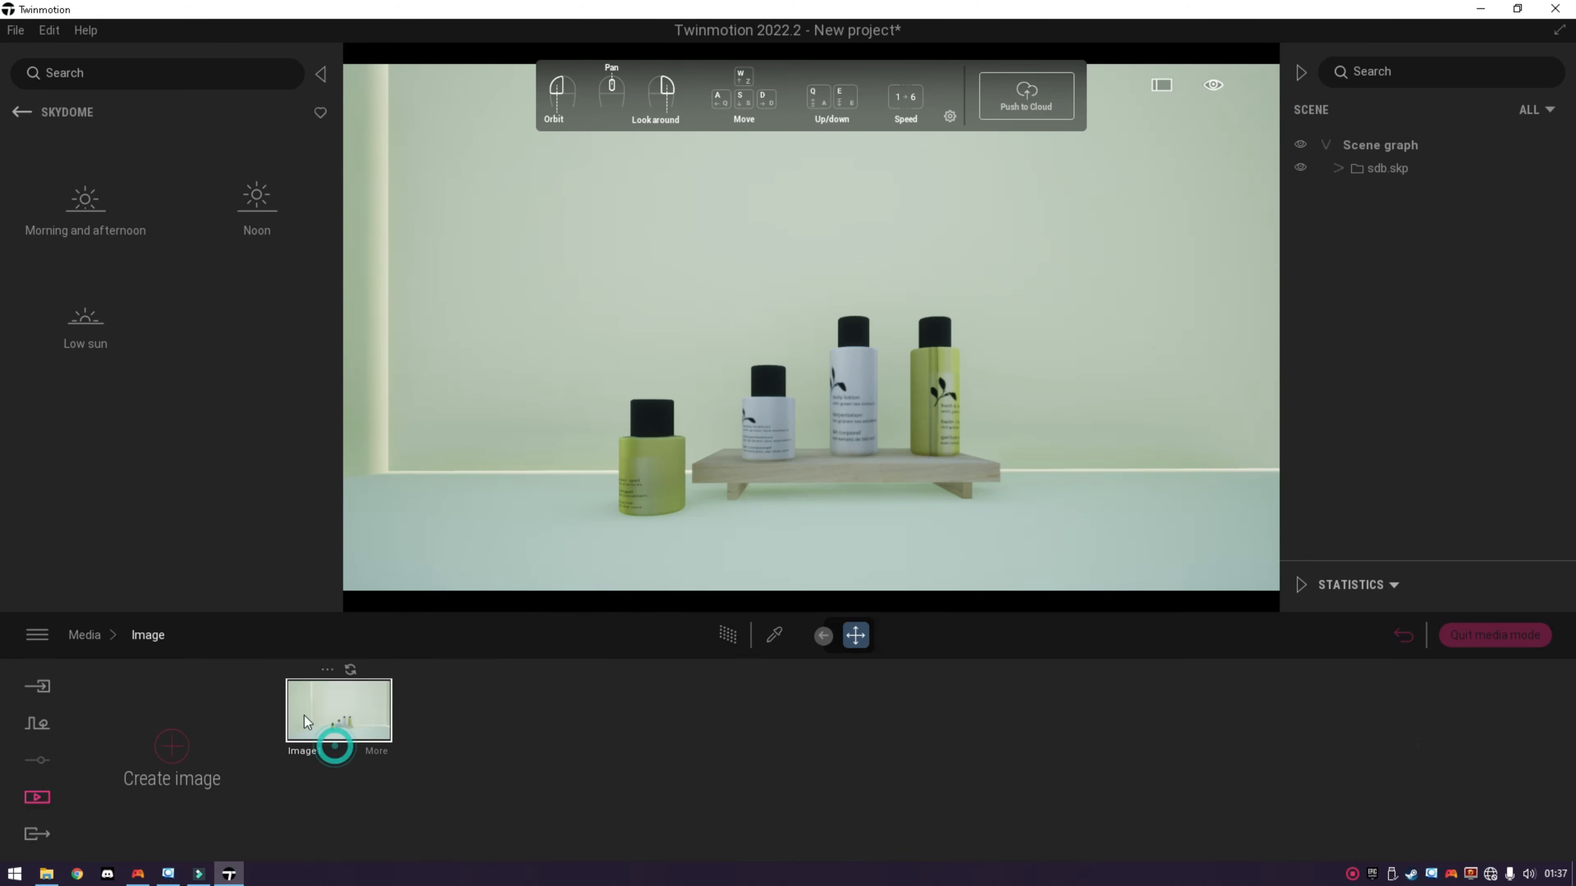
pyautogui.click(379, 759)
pyautogui.click(1143, 750)
pyautogui.click(287, 774)
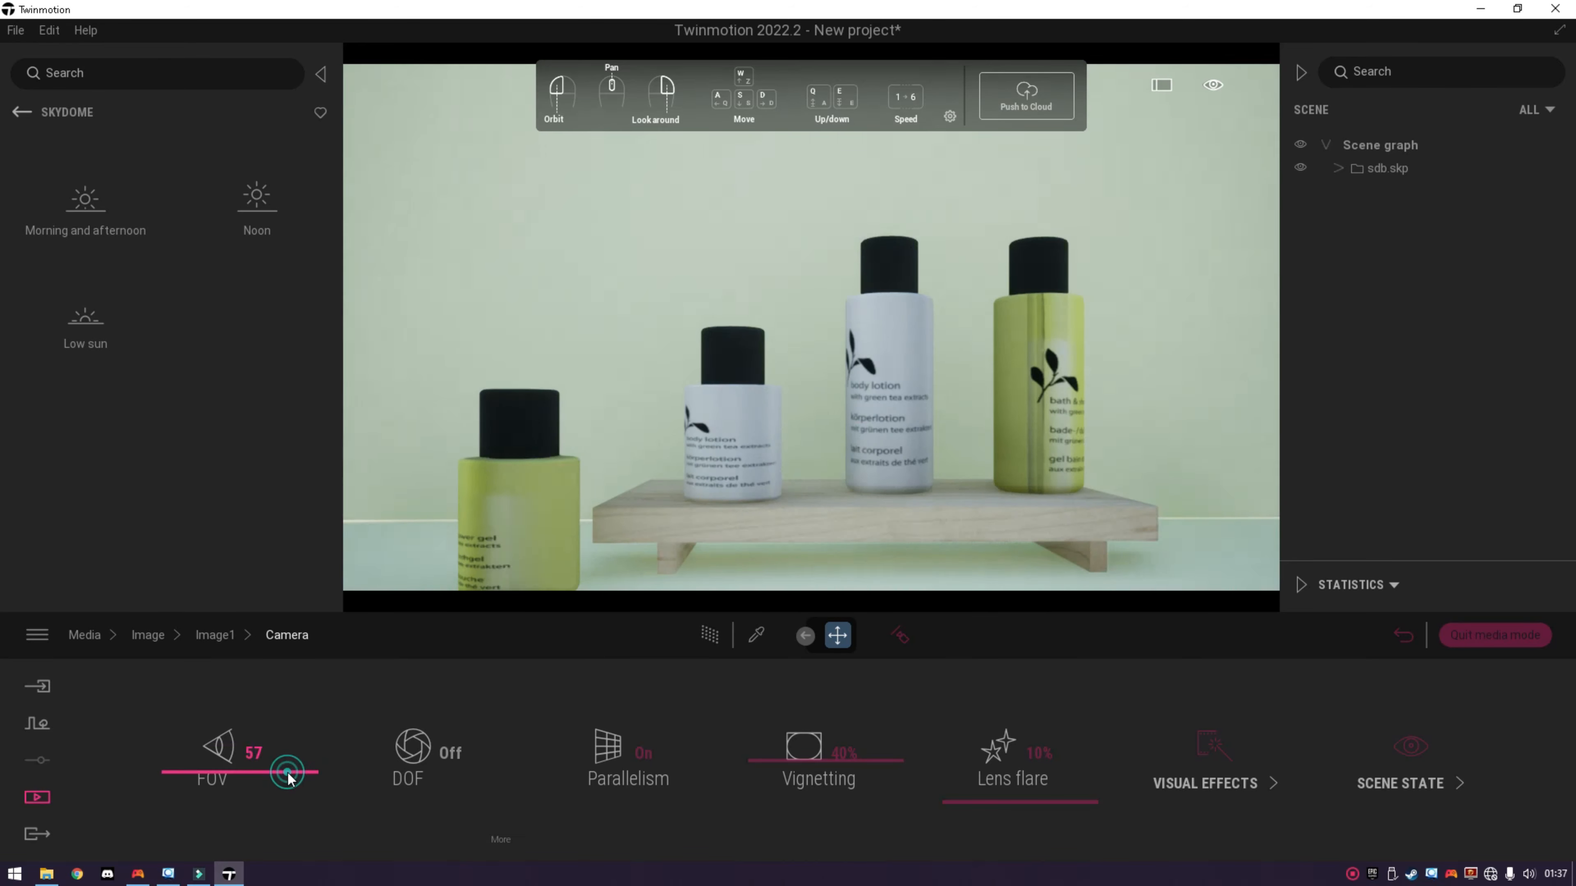
pyautogui.click(248, 774)
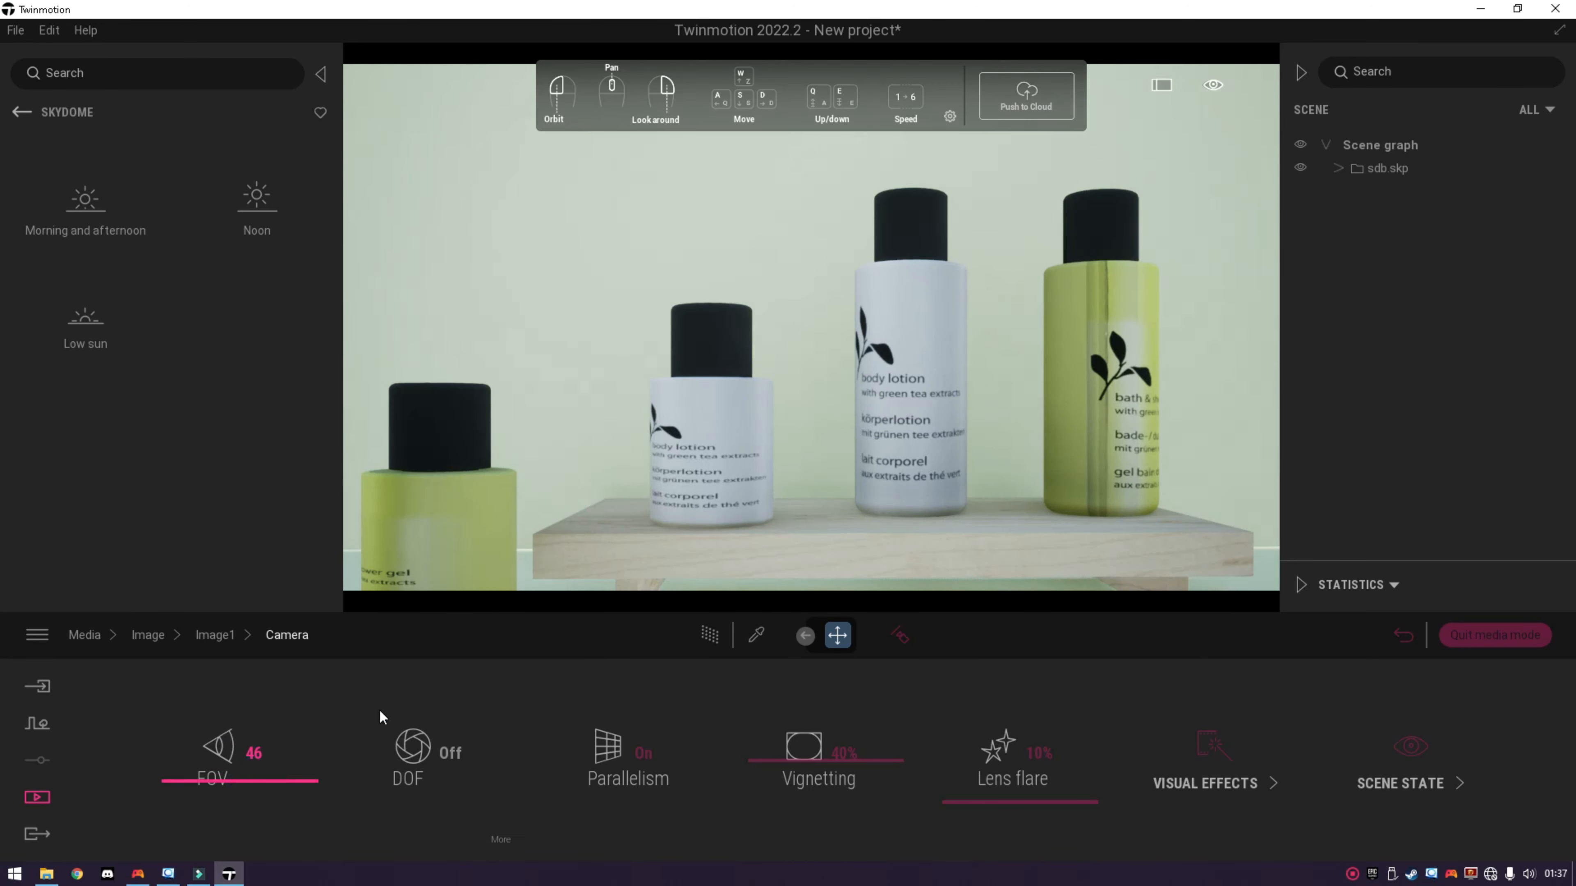
# Pull the camera back and adjust its height to frame all four bottles and the whole shelf.
pyautogui.scroll(-5, 687, 455)
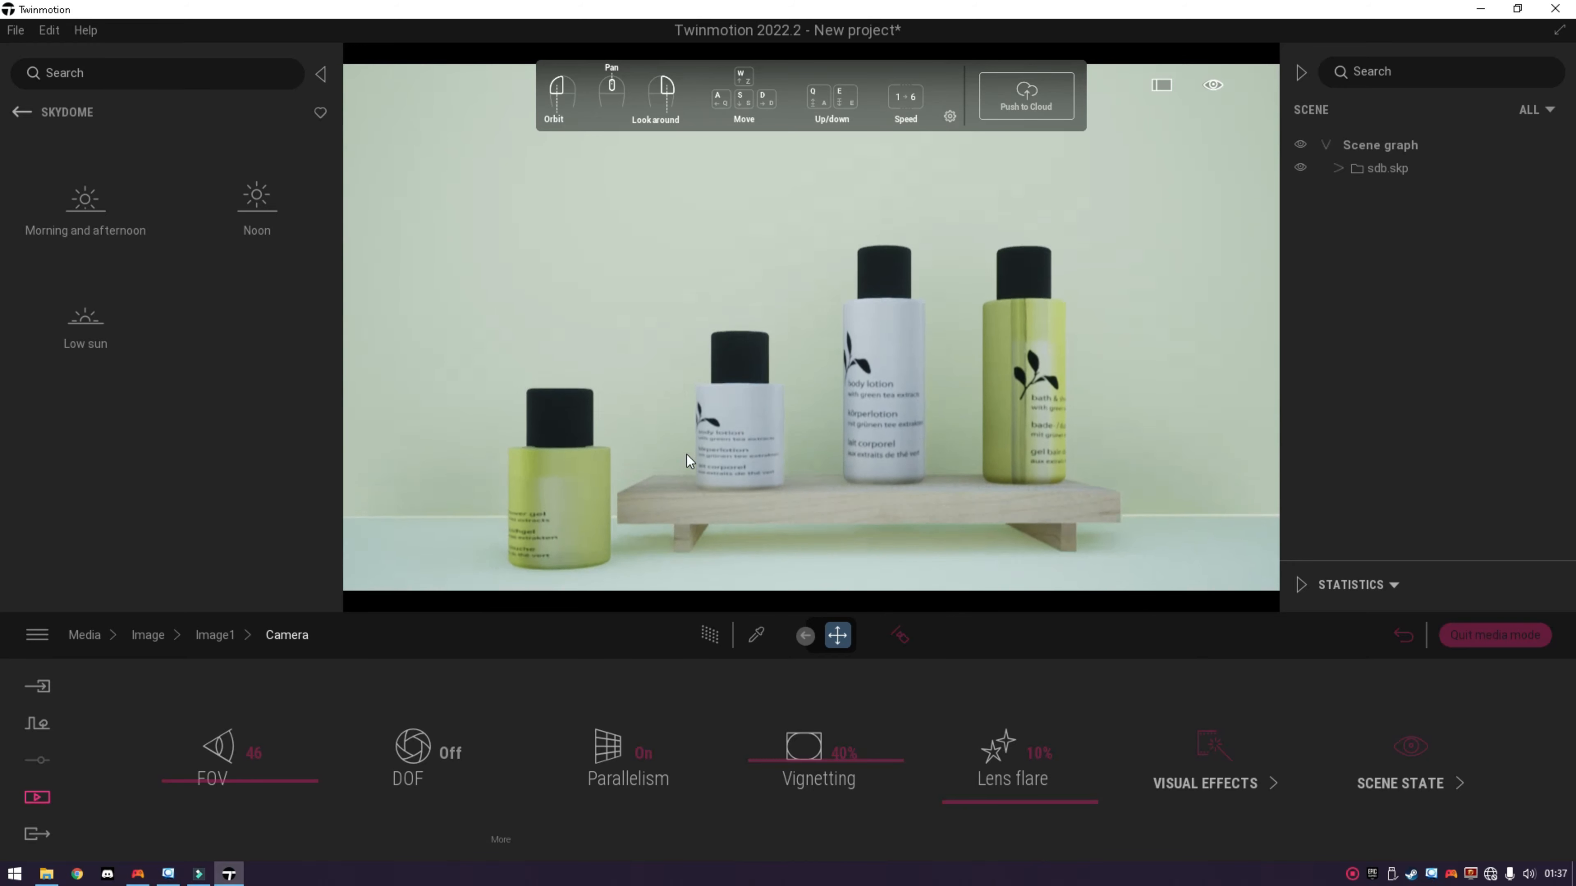
pyautogui.scroll(-3, 687, 455)
pyautogui.press('s')
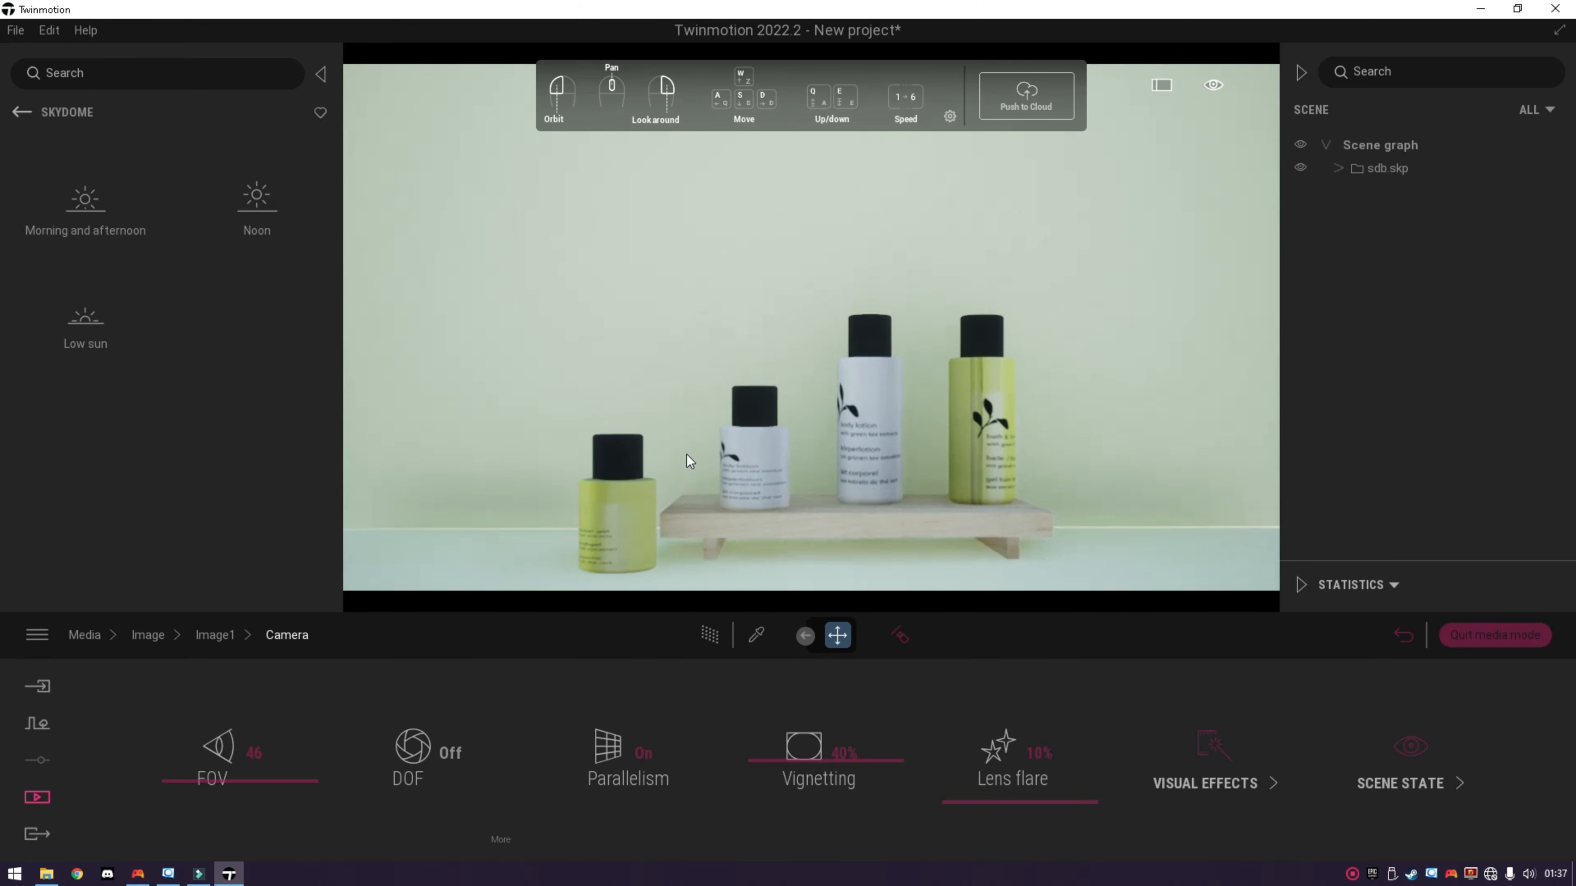
pyautogui.press('q')
pyautogui.press('e')
pyautogui.press('s')
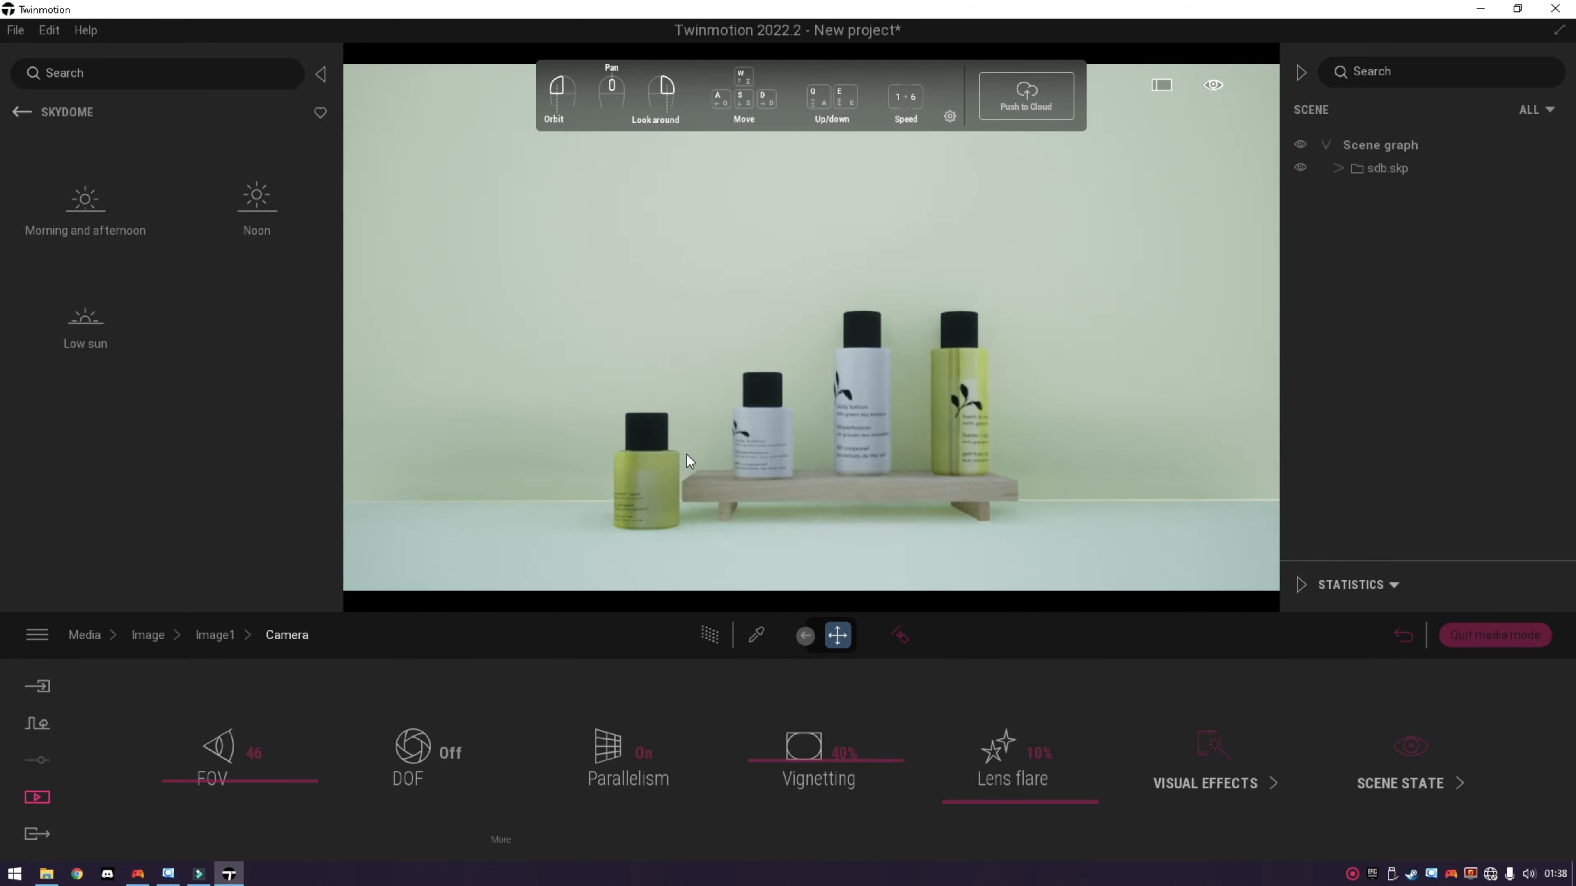
pyautogui.press('e')
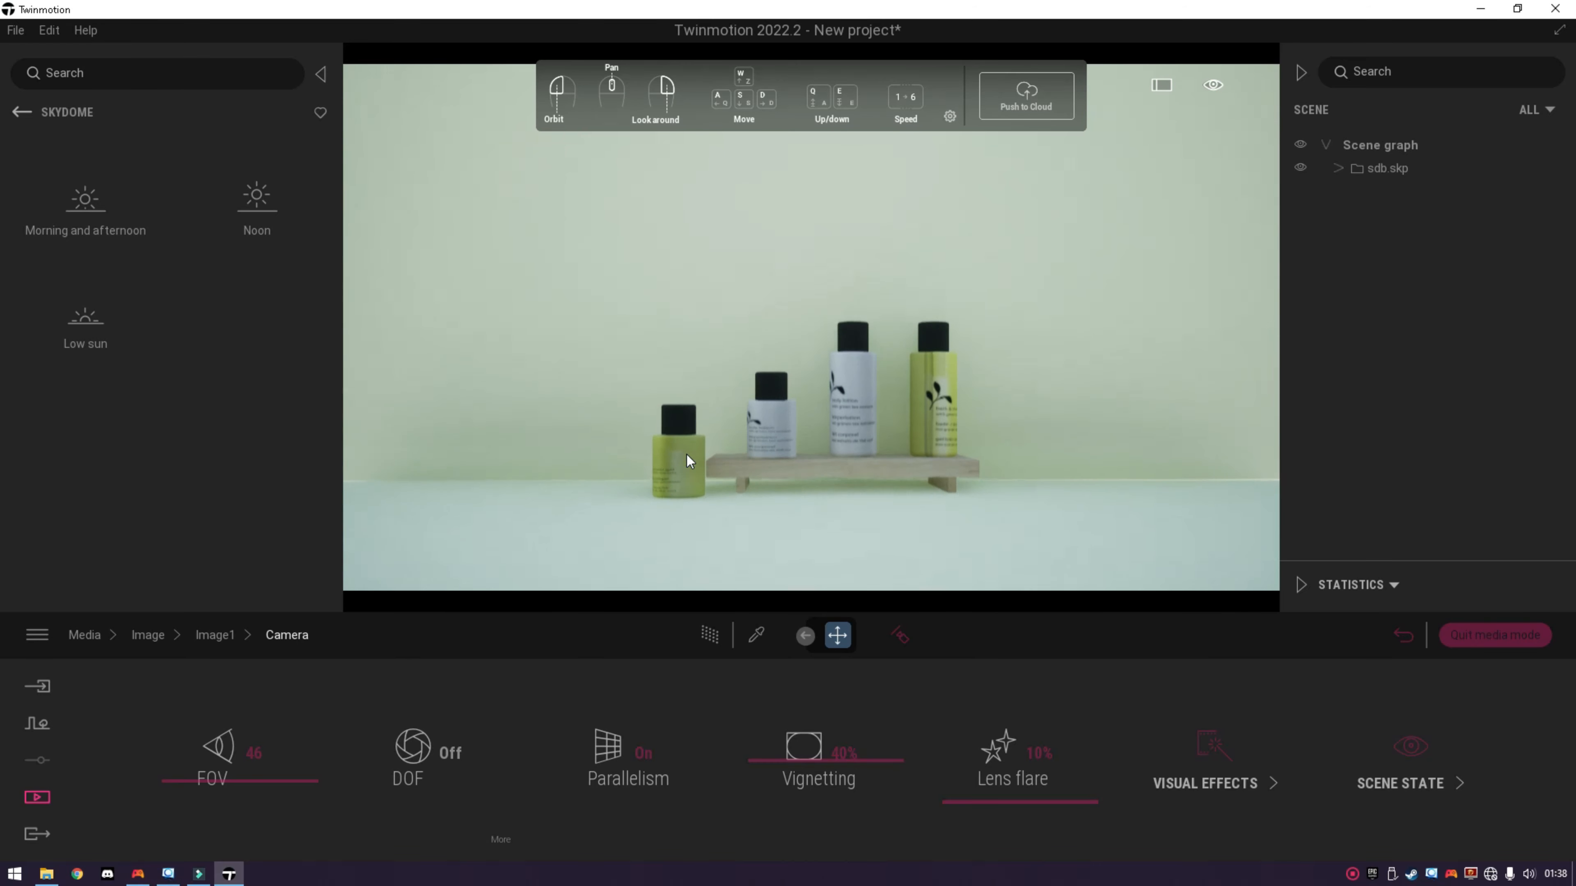
pyautogui.press('s')
pyautogui.press('q')
pyautogui.press('w')
pyautogui.press('w')
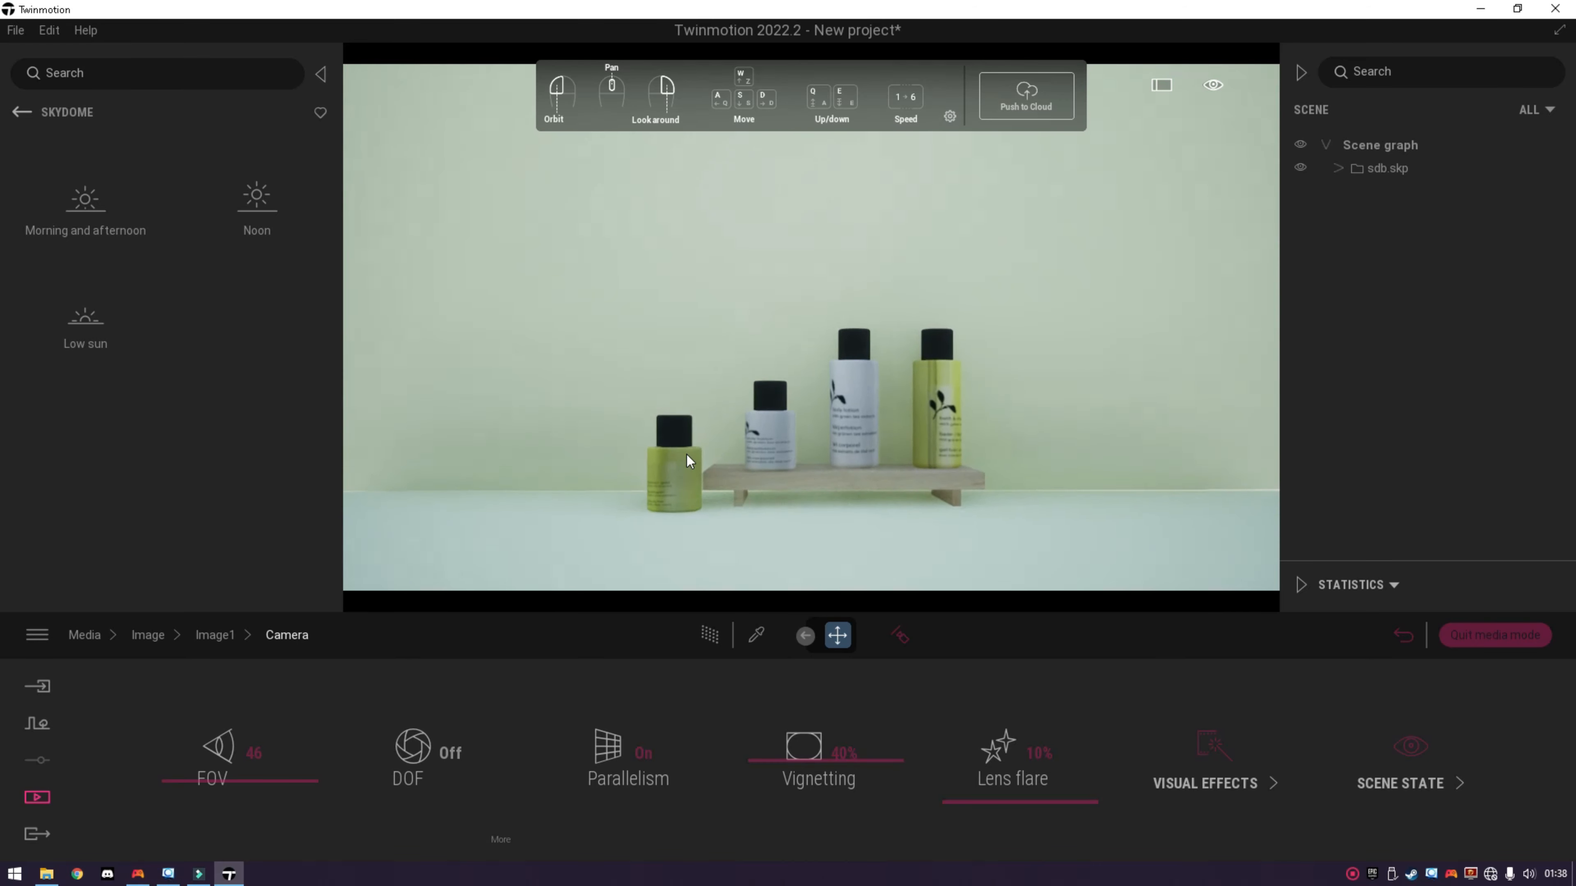
# Shift the Image1 camera slightly sideways so the bottles and shelf sit further right in the frame.
pyautogui.click(38, 797)
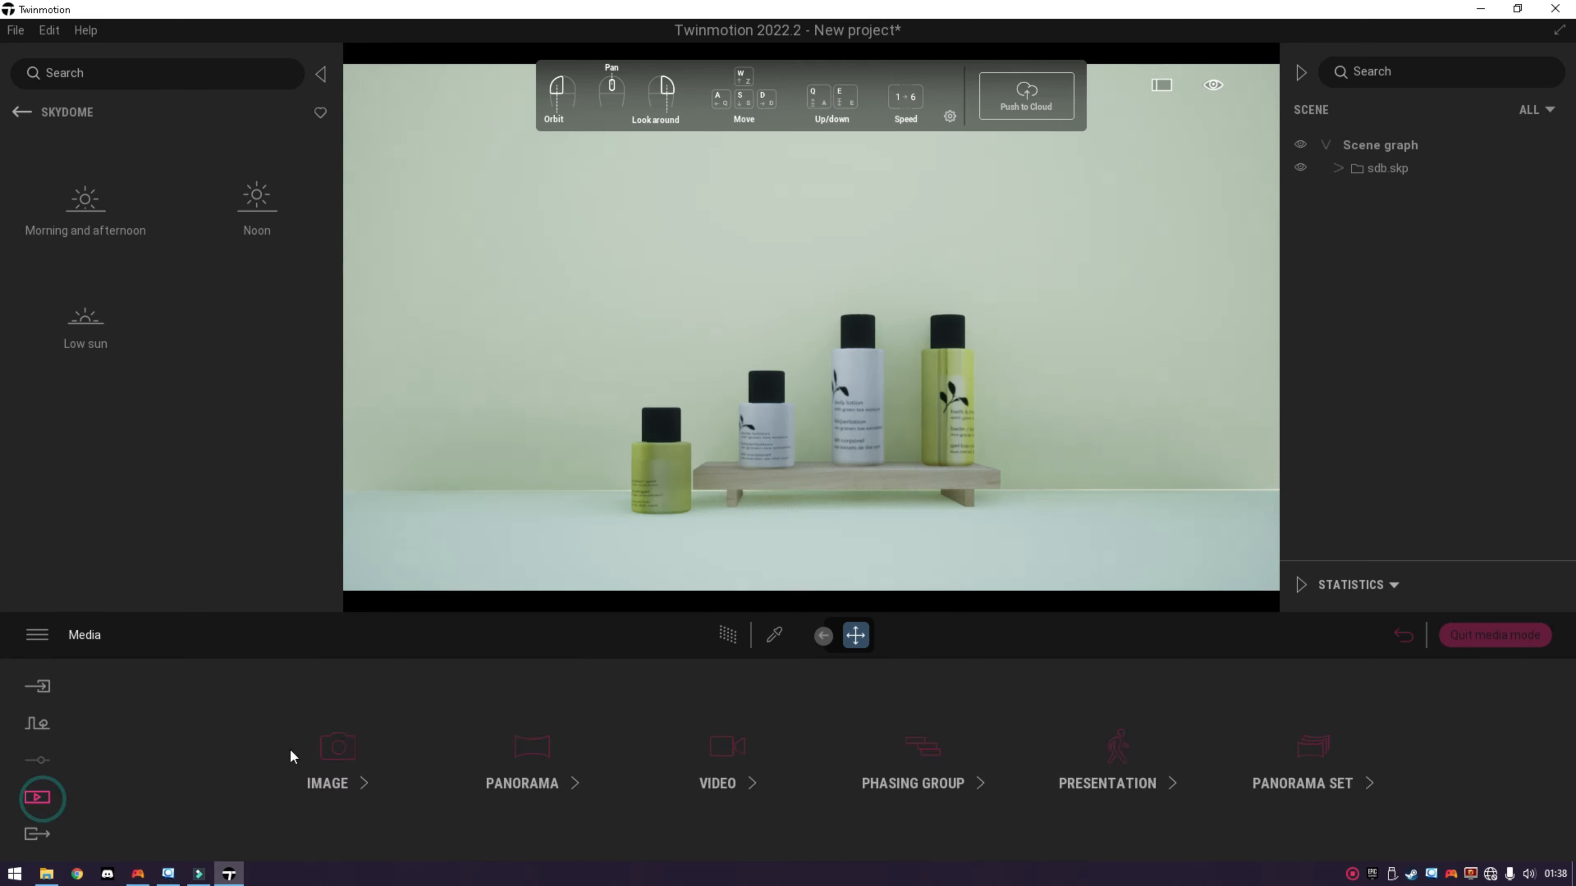
pyautogui.click(317, 757)
pyautogui.click(376, 754)
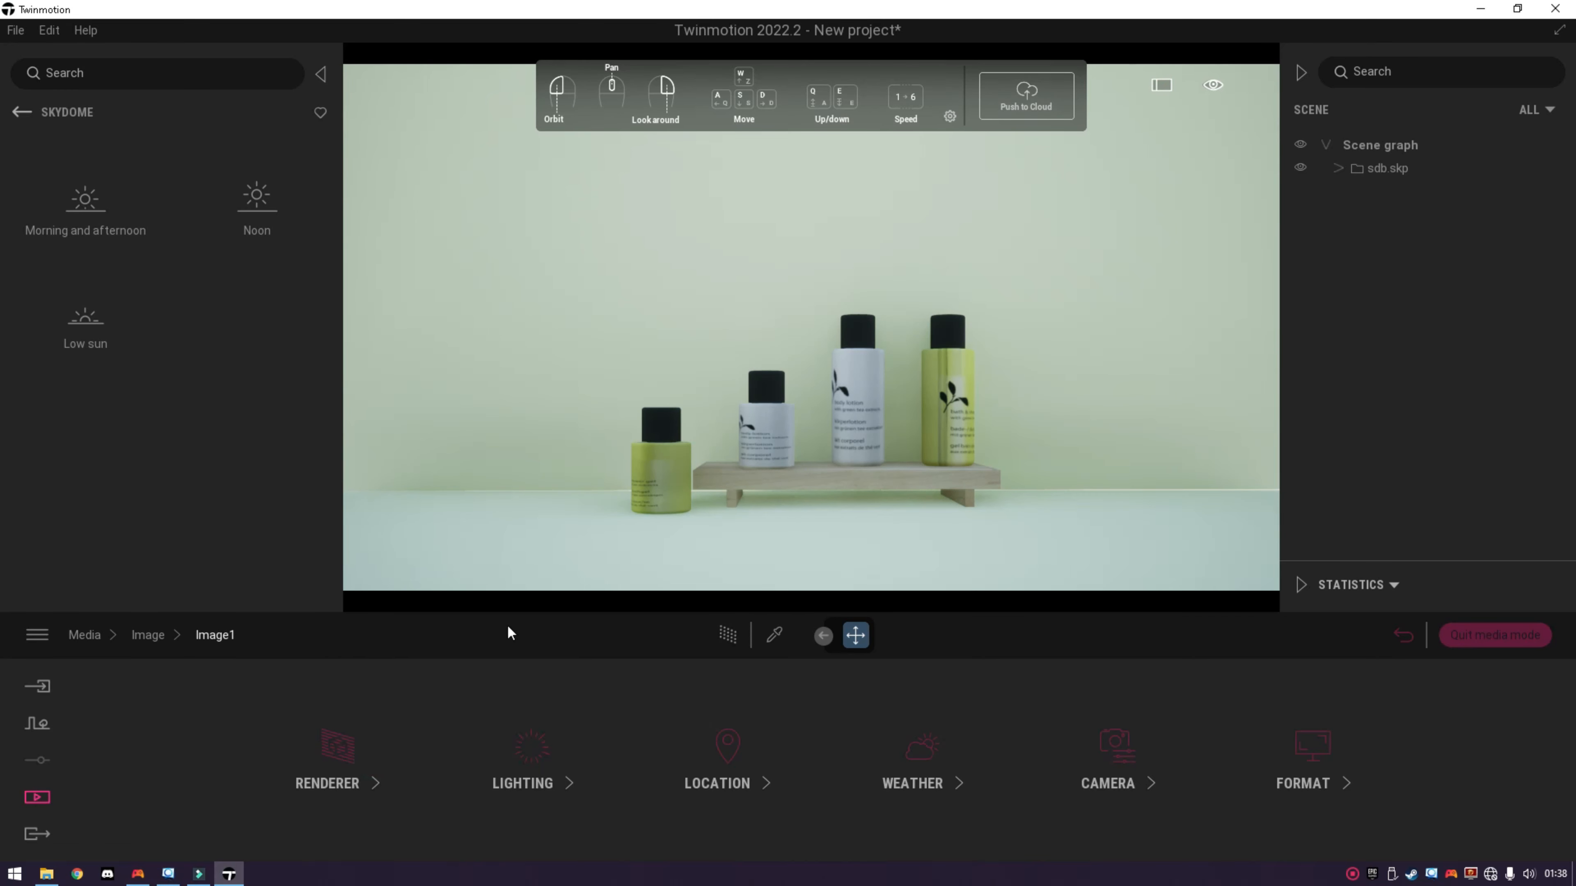
pyautogui.press('a')
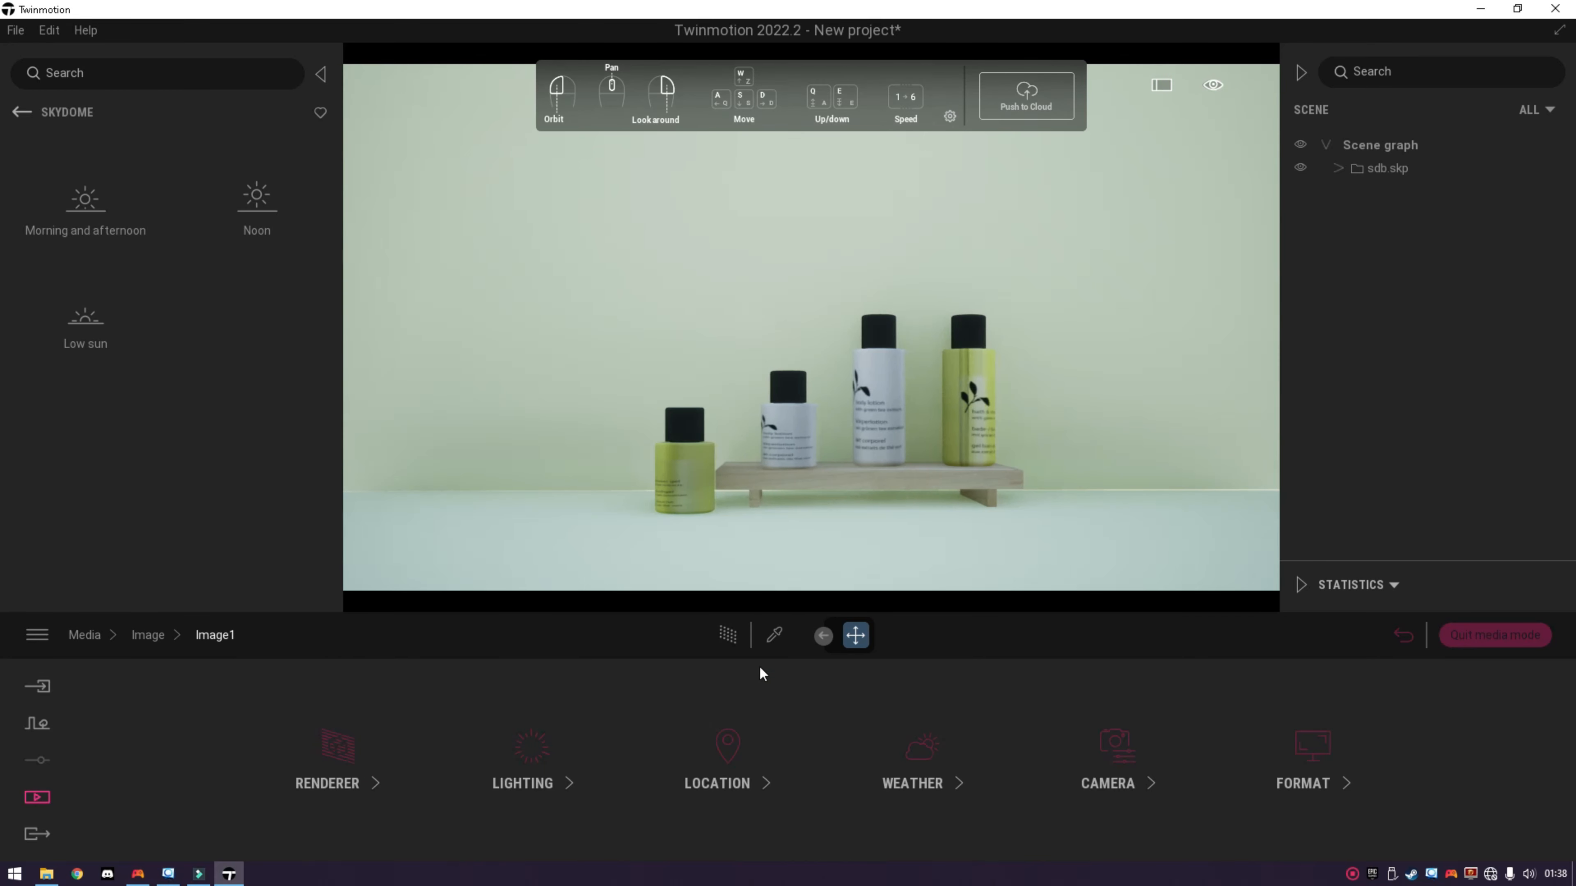
pyautogui.click(335, 754)
# Turn on the skydome in the lighting settings of Image1.
pyautogui.click(35, 801)
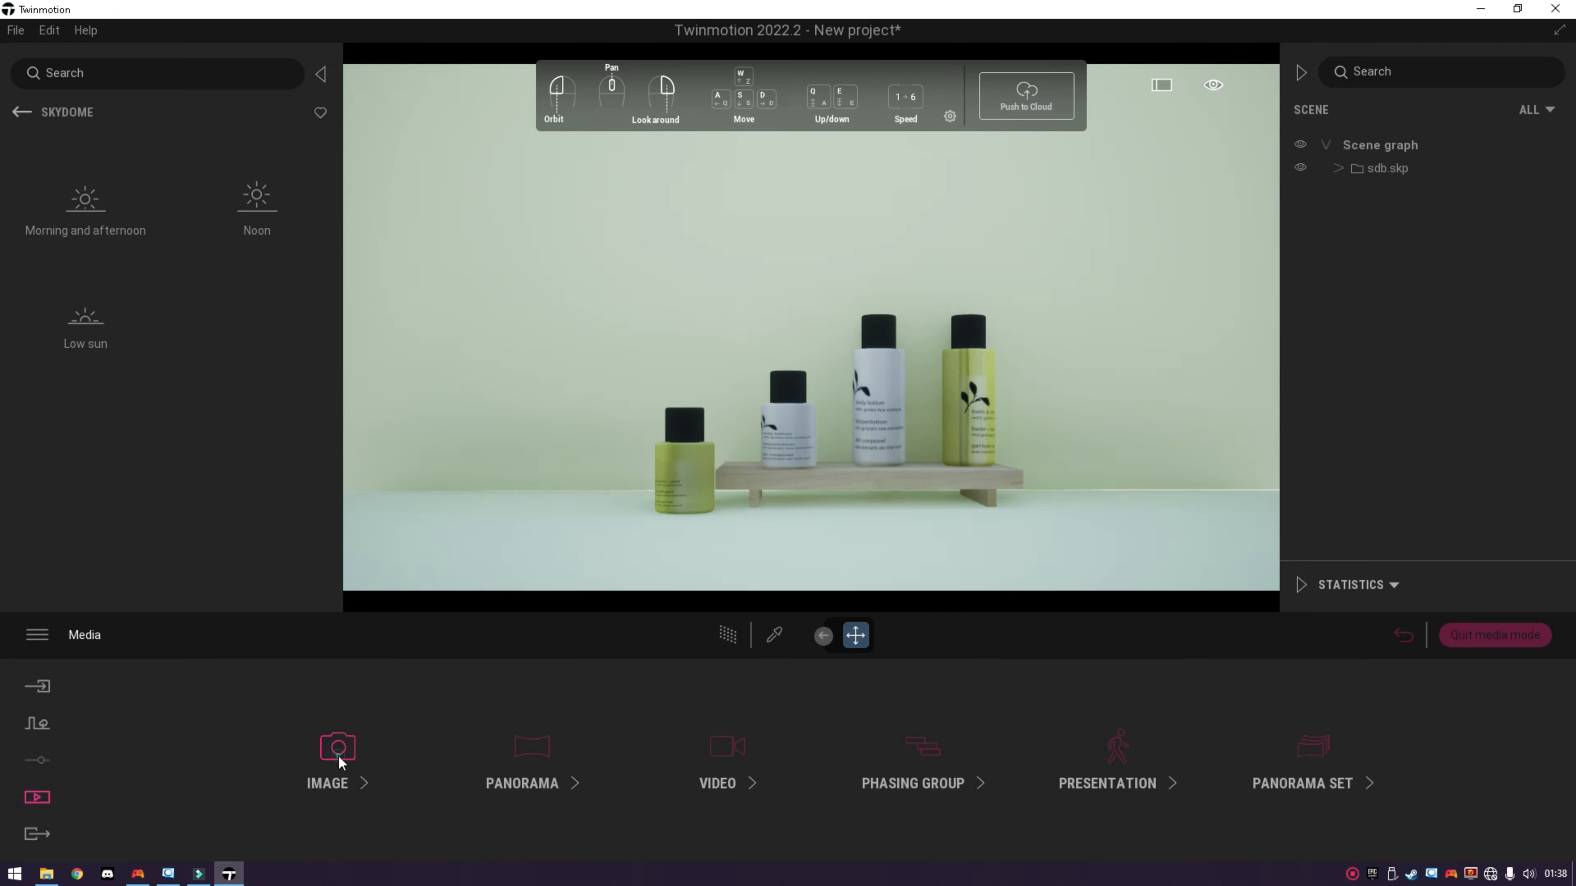
pyautogui.click(334, 748)
pyautogui.click(376, 751)
pyautogui.click(557, 770)
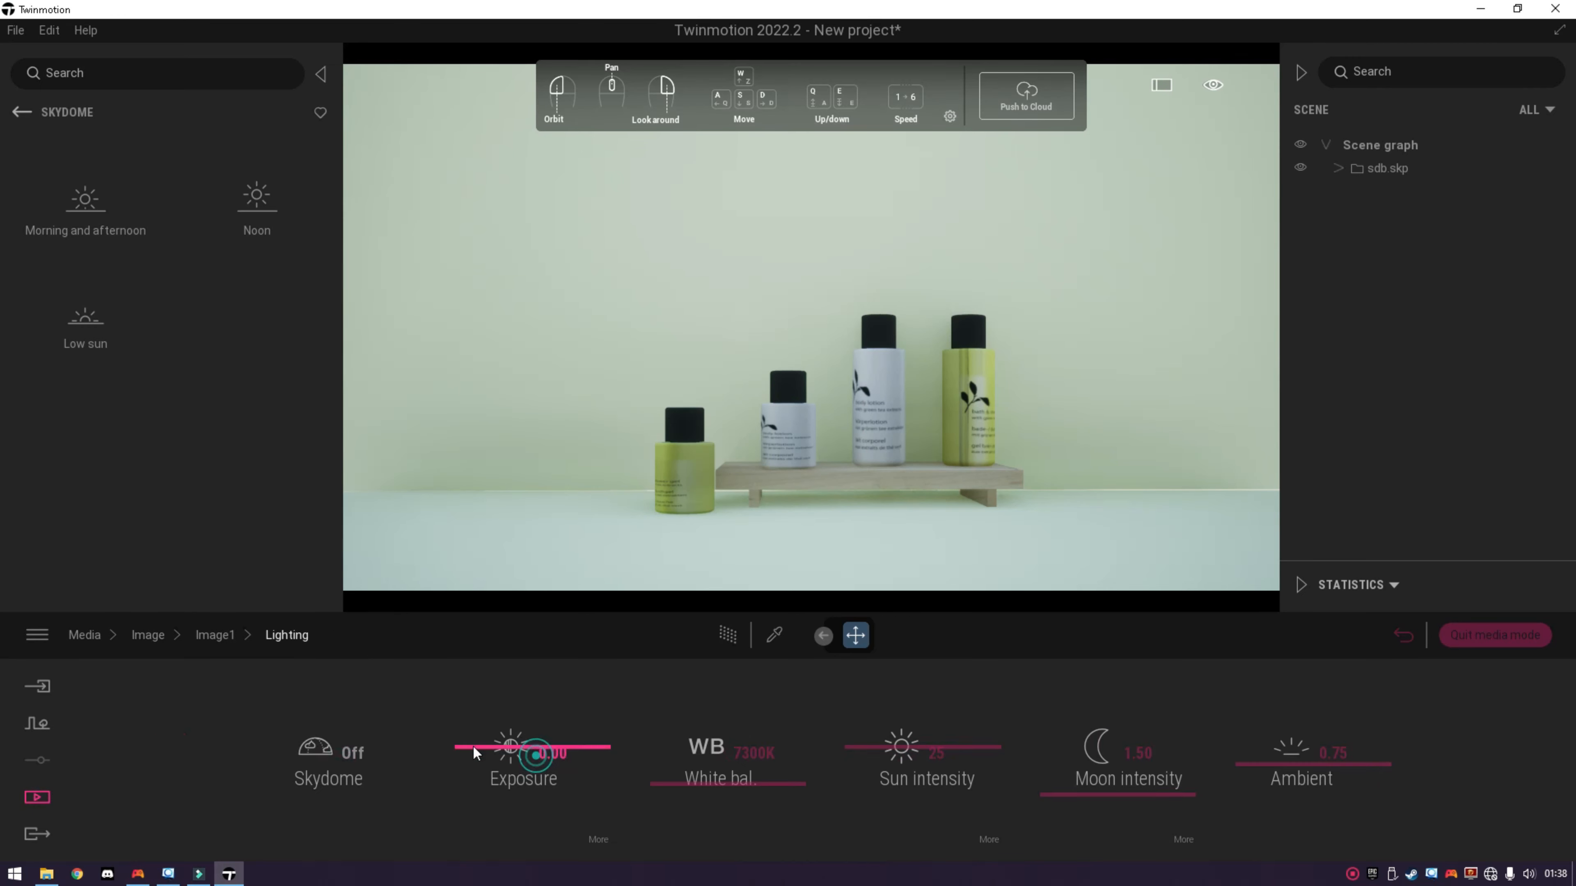
pyautogui.click(310, 748)
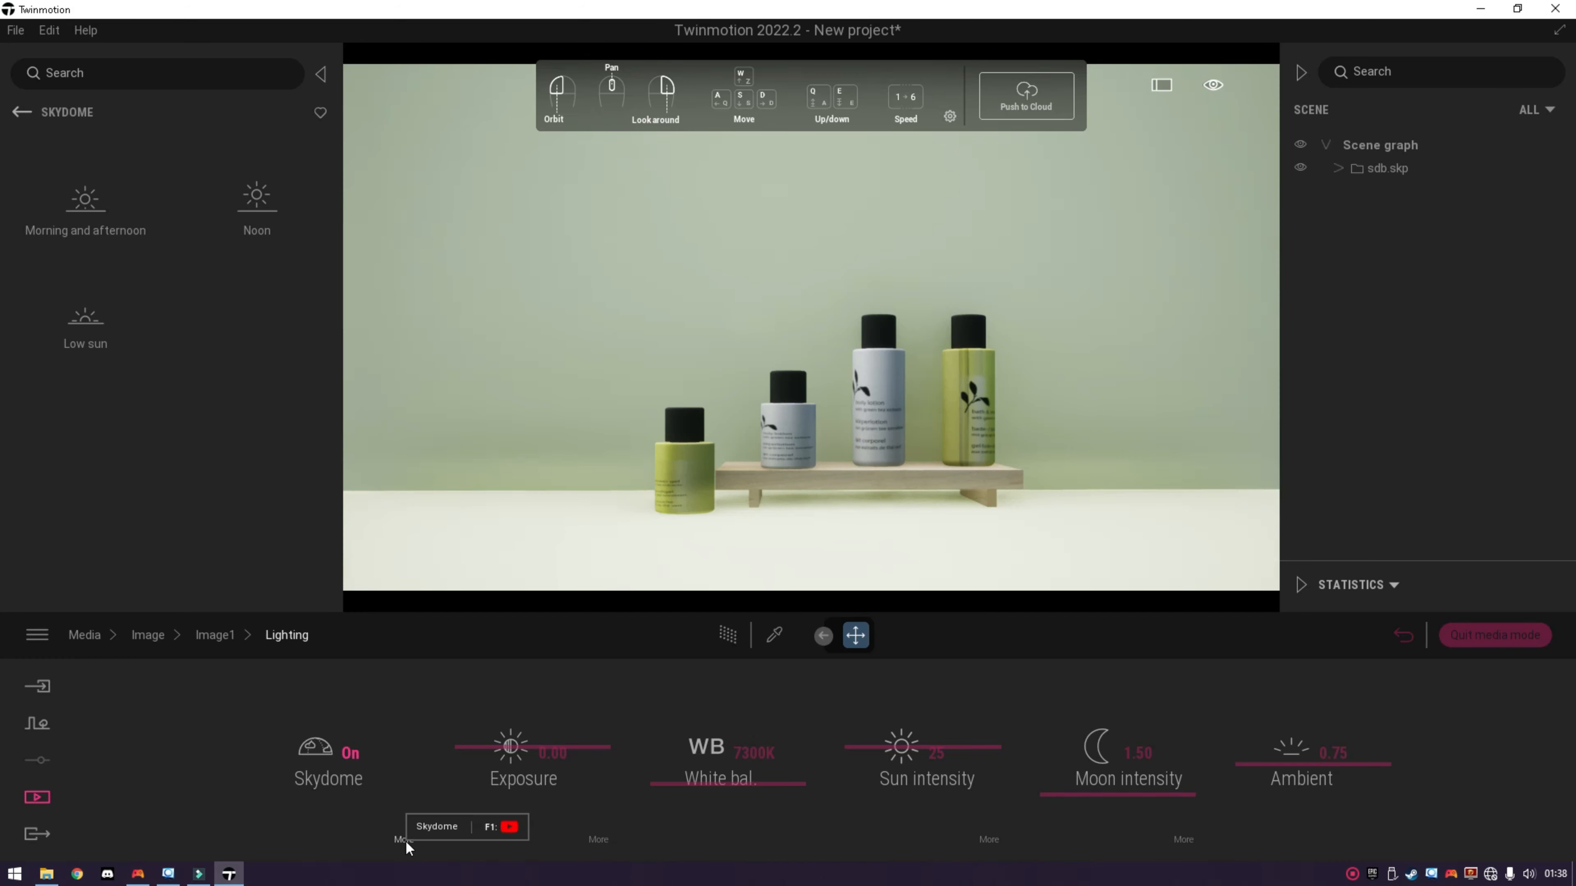
# Load studio_small_07_4k.exr from the Downloads folder as the skydome's HDRI image.
pyautogui.click(404, 840)
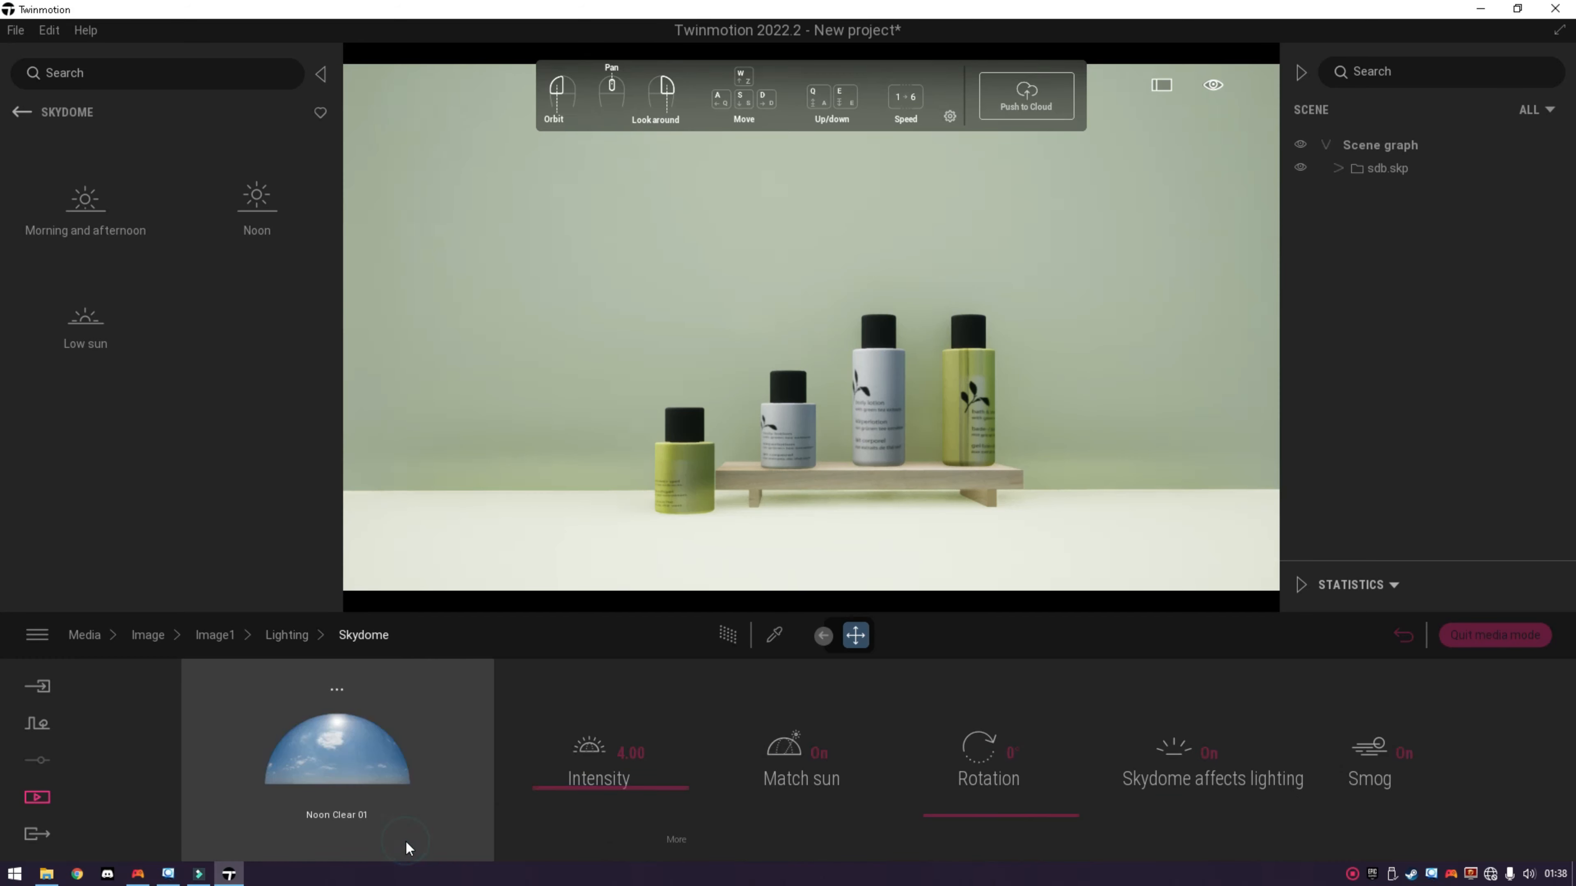
pyautogui.click(339, 687)
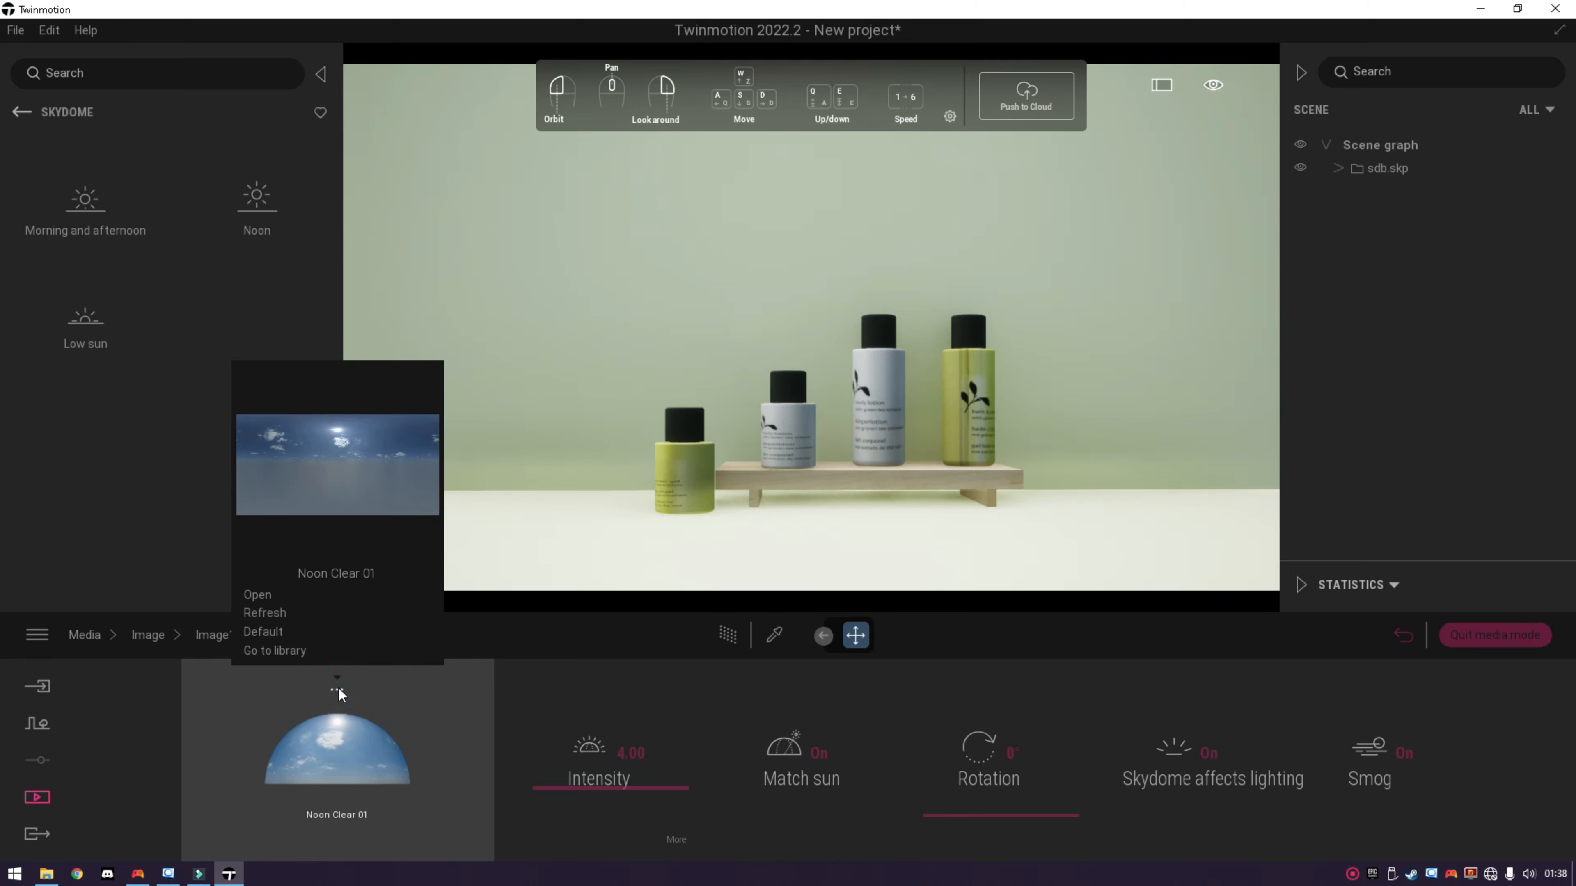
pyautogui.click(258, 596)
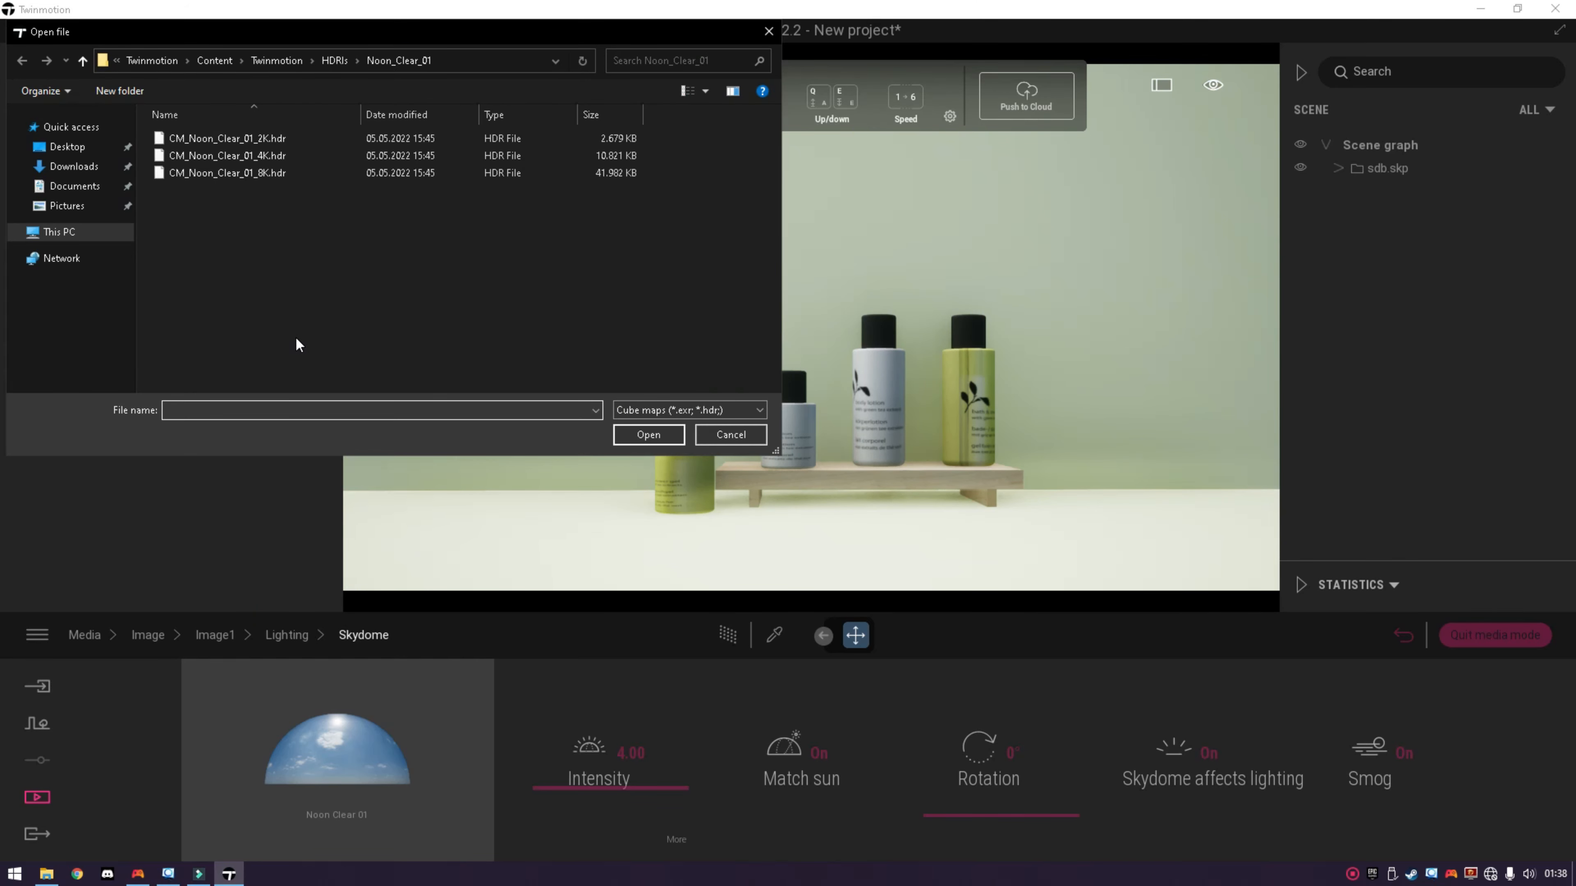
pyautogui.click(91, 174)
pyautogui.click(239, 162)
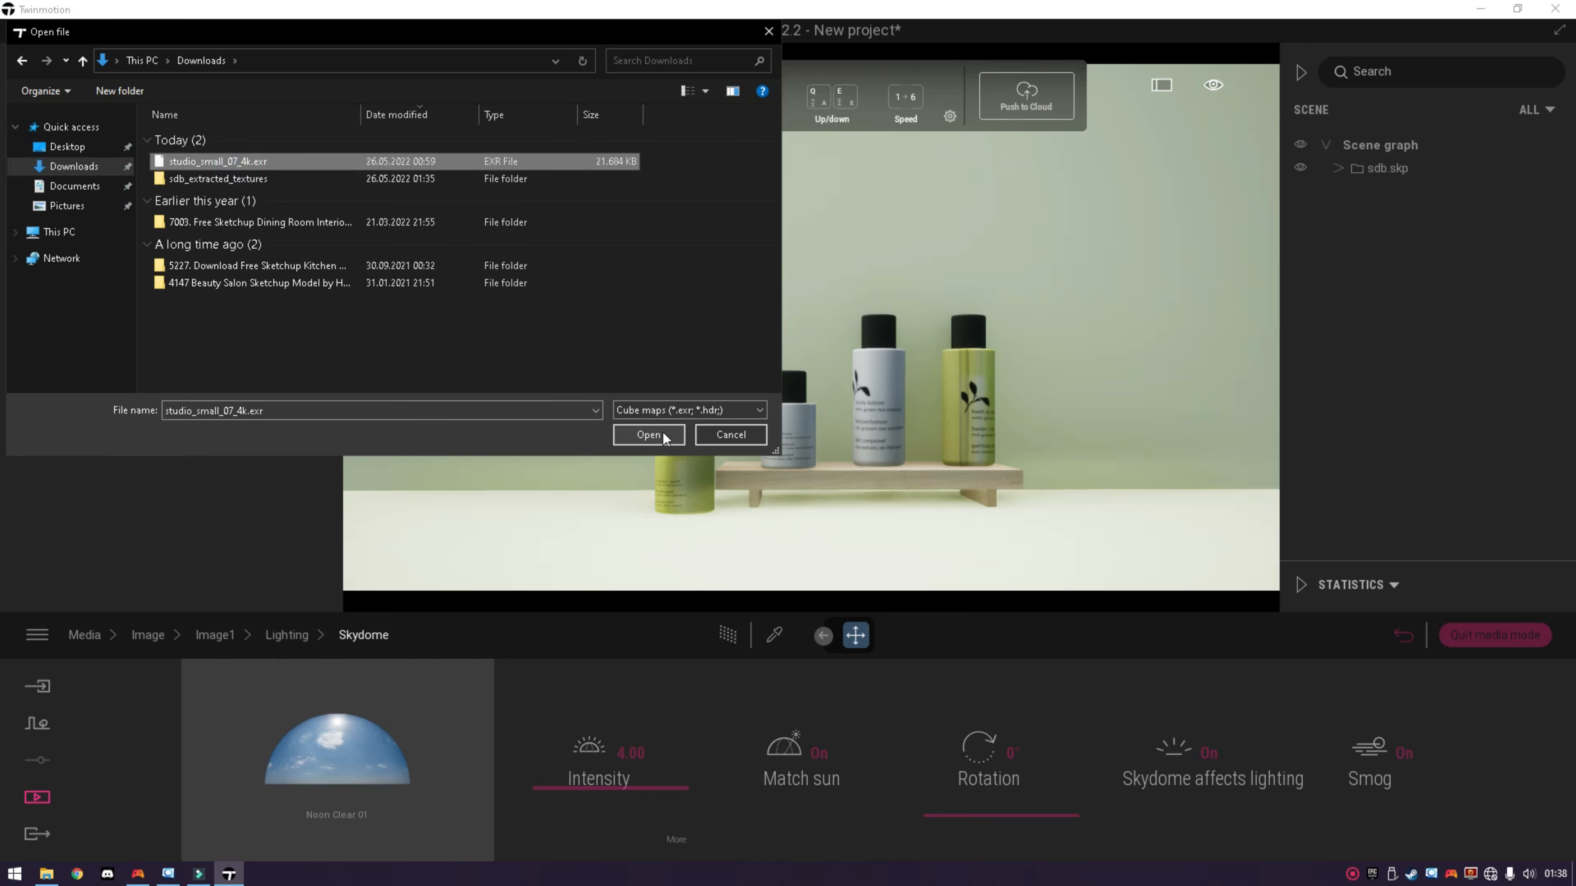
pyautogui.click(648, 435)
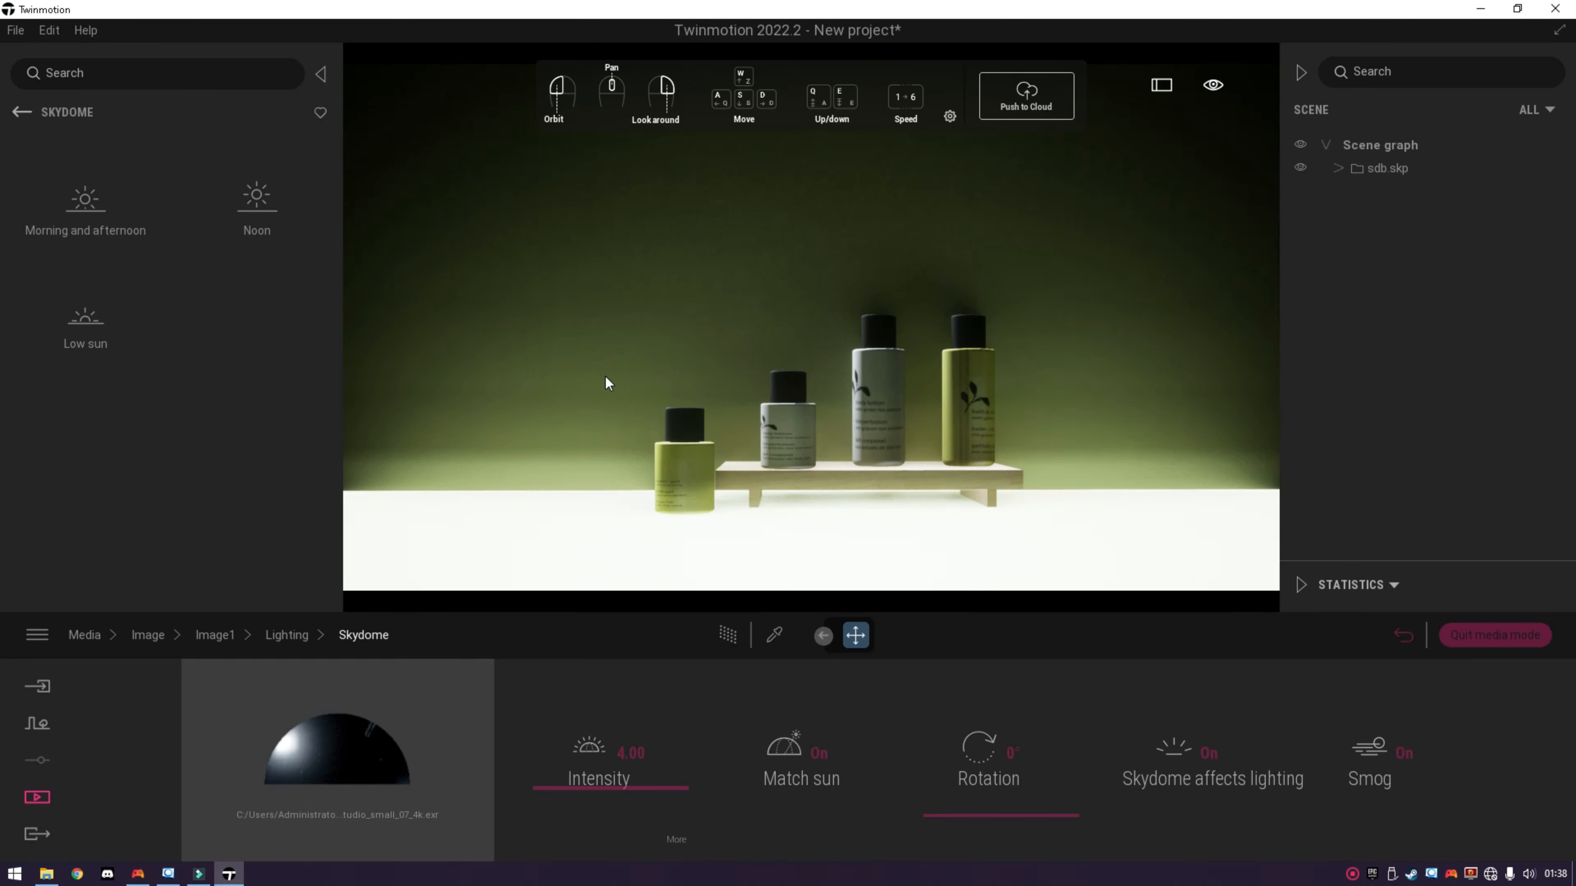
# Orbit and pull the camera back out of the room to examine how the new skydome lights the walls and bottles.
pyautogui.moveTo(618, 409); pyautogui.dragTo(665, 521)
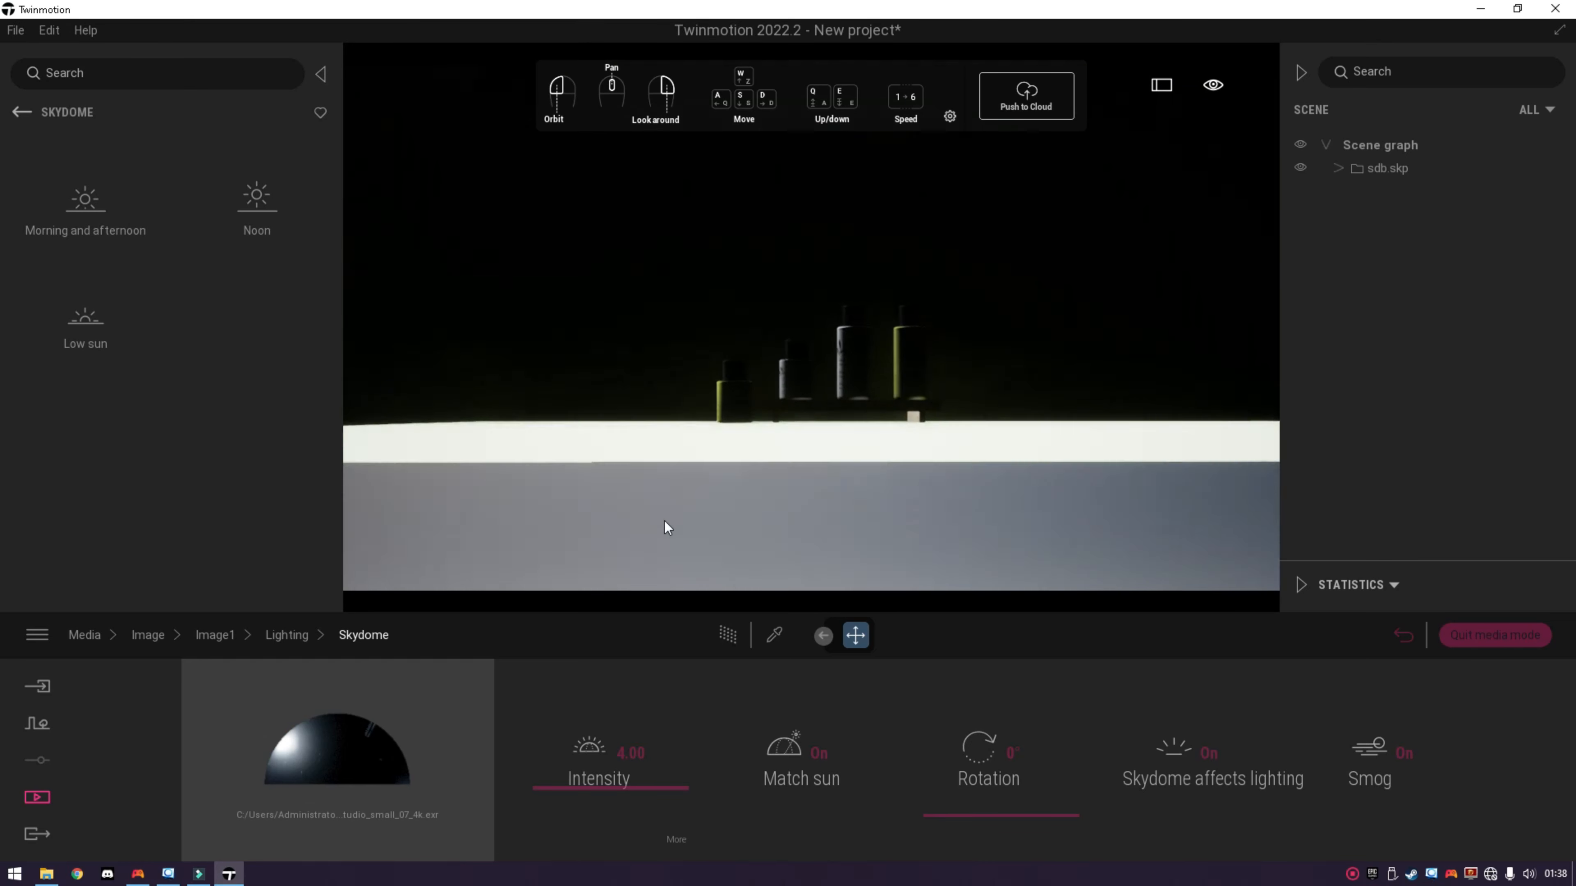
pyautogui.press('s')
pyautogui.press('e')
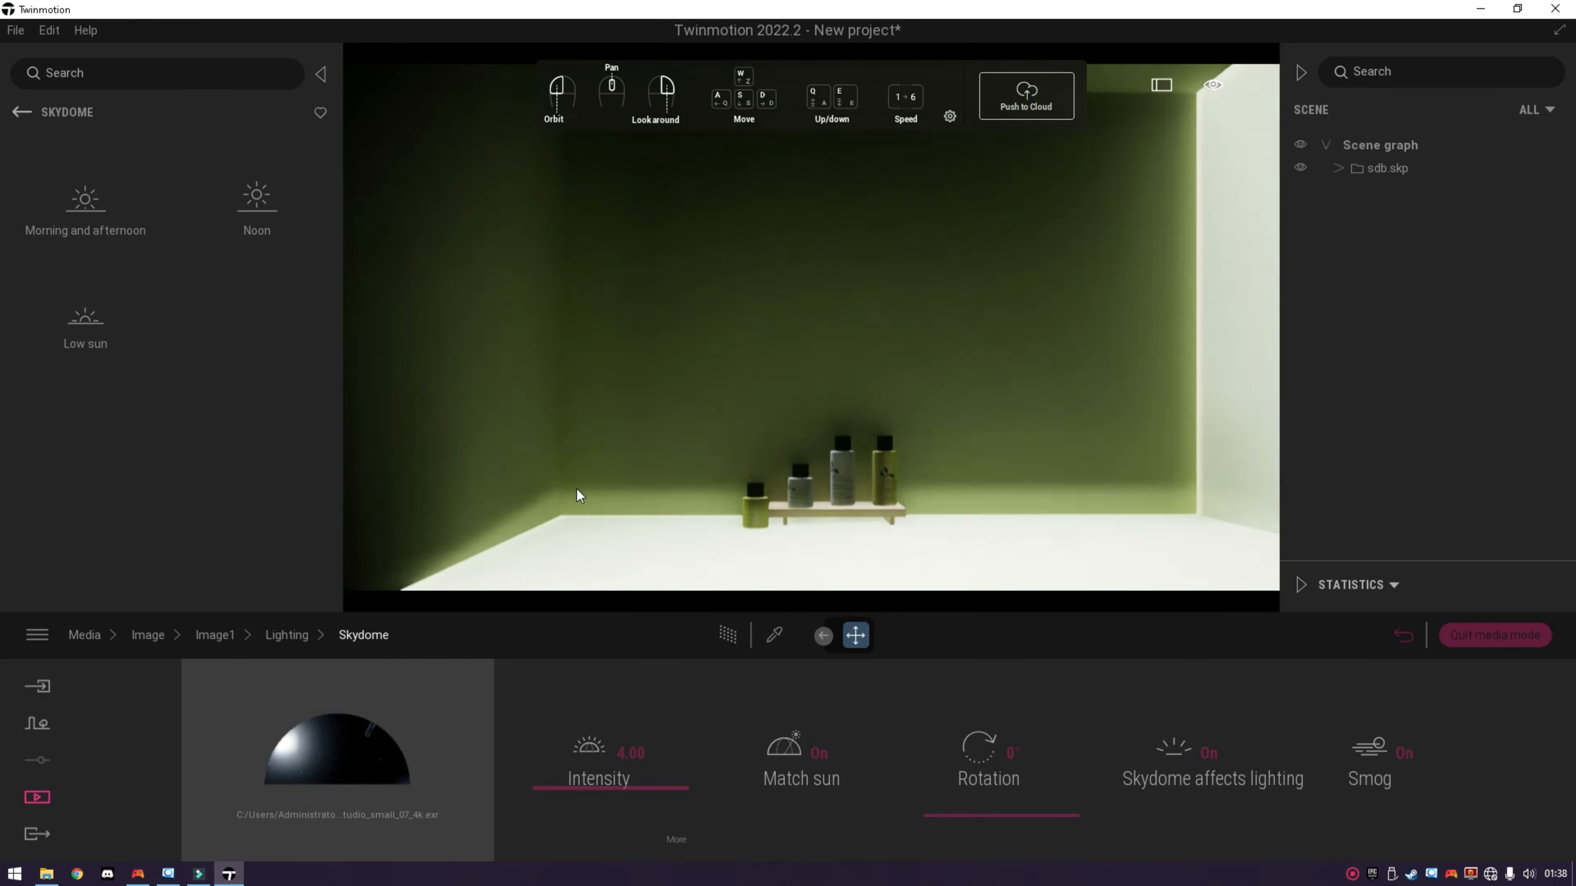
pyautogui.press('e')
pyautogui.press('q')
pyautogui.press('s')
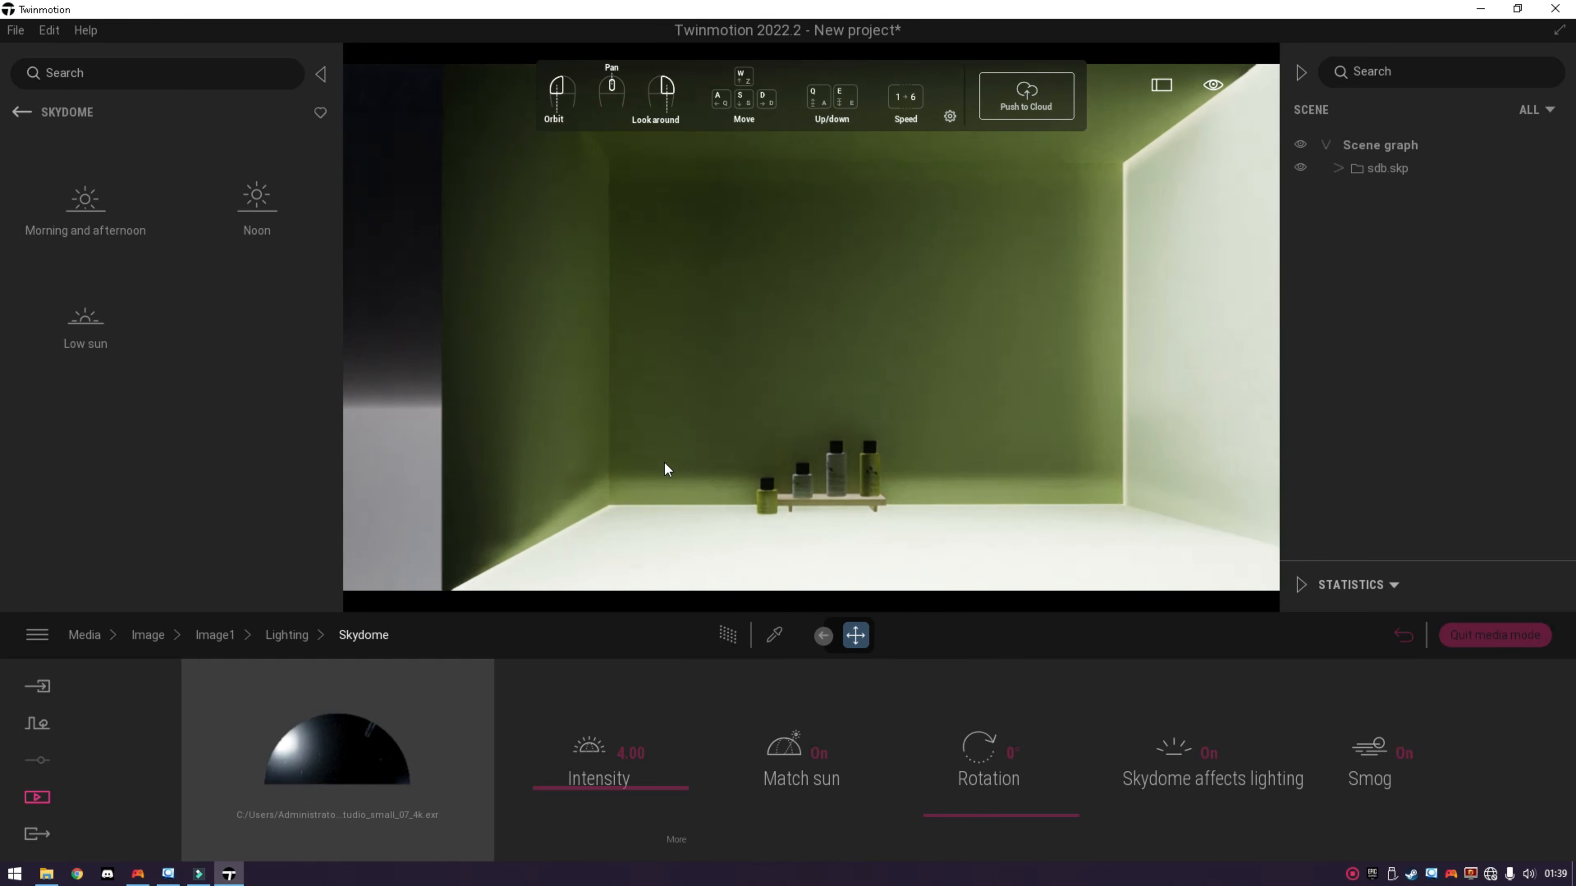
pyautogui.press('s')
pyautogui.moveTo(664, 465)
pyautogui.mouseDown(button='right')
pyautogui.moveTo(739, 463)
pyautogui.moveTo(658, 463)
pyautogui.mouseUp(button='right')
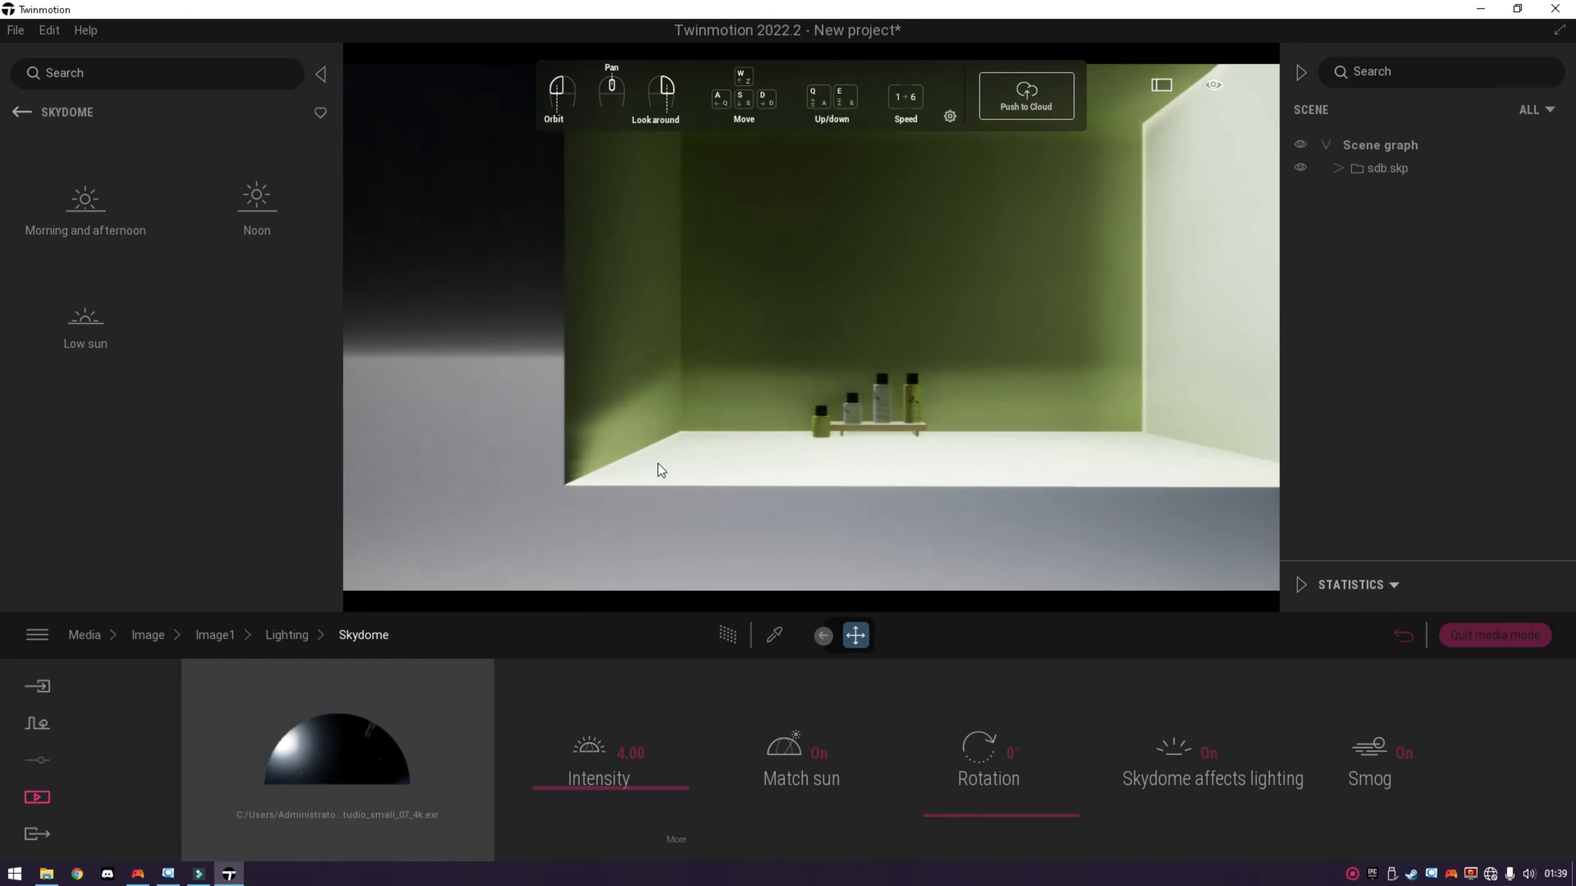
# Set the skydome intensity to 1.00 and preview the Image1 view with the Path Tracer.
pyautogui.click(591, 810)
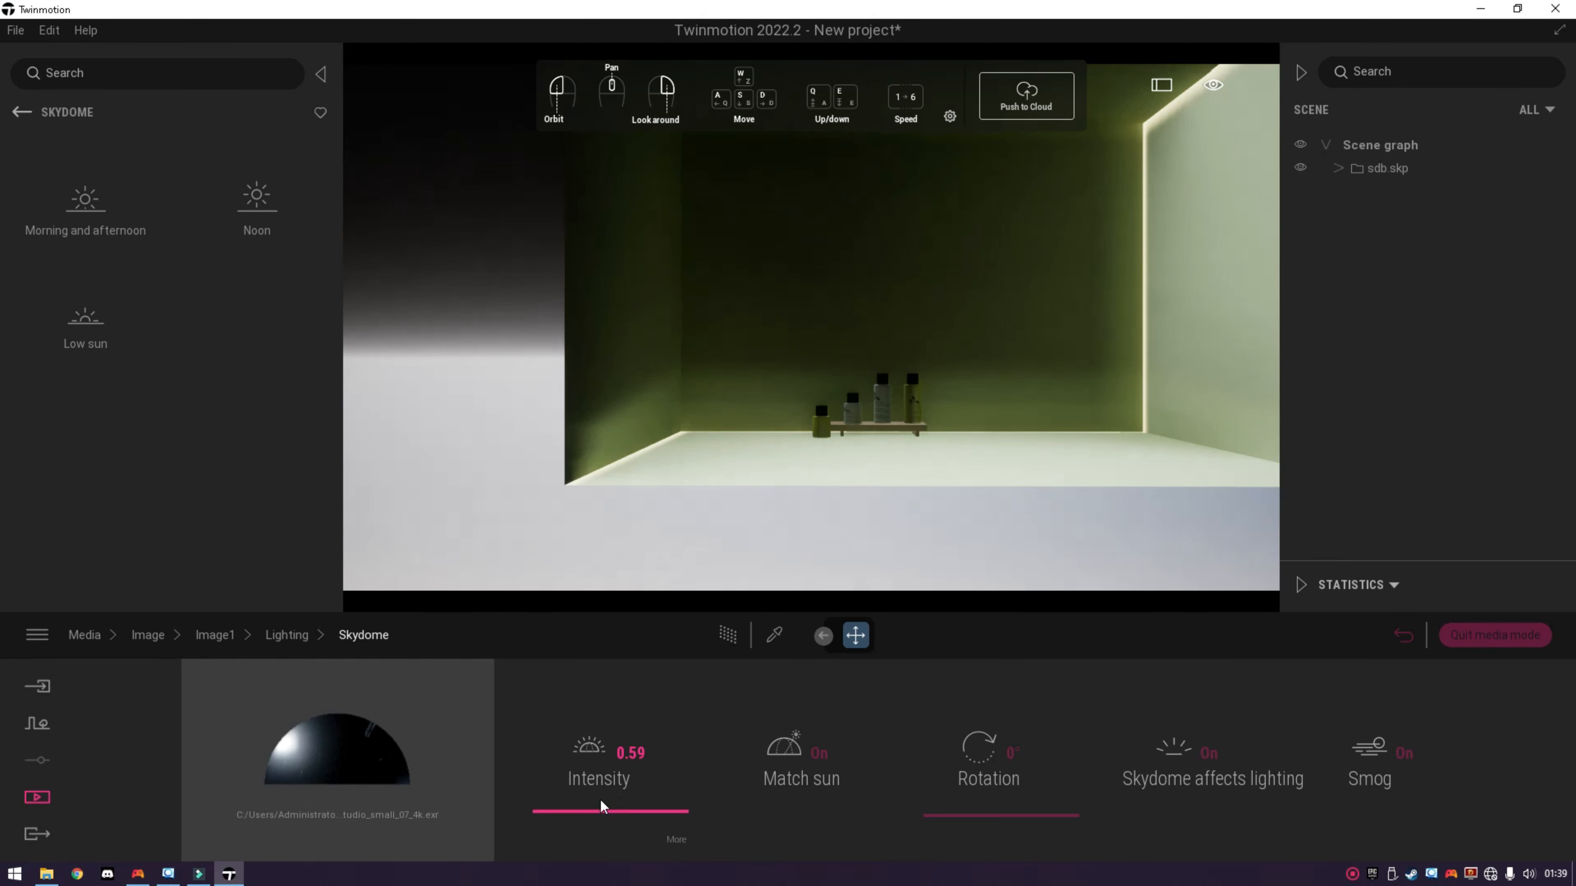
pyautogui.click(727, 635)
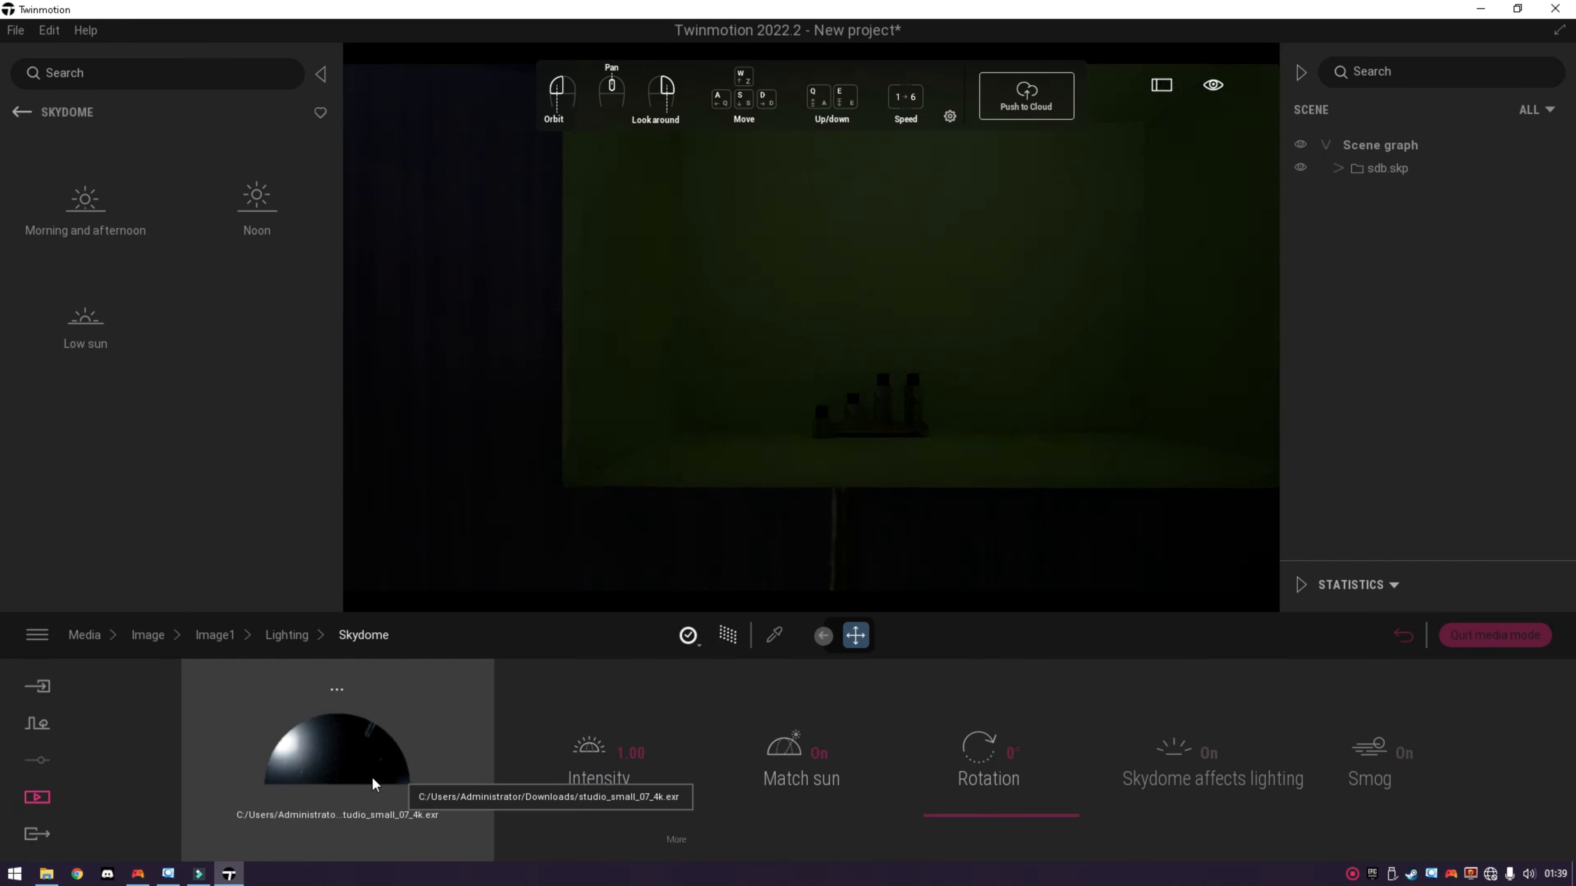
pyautogui.click(36, 797)
pyautogui.click(327, 770)
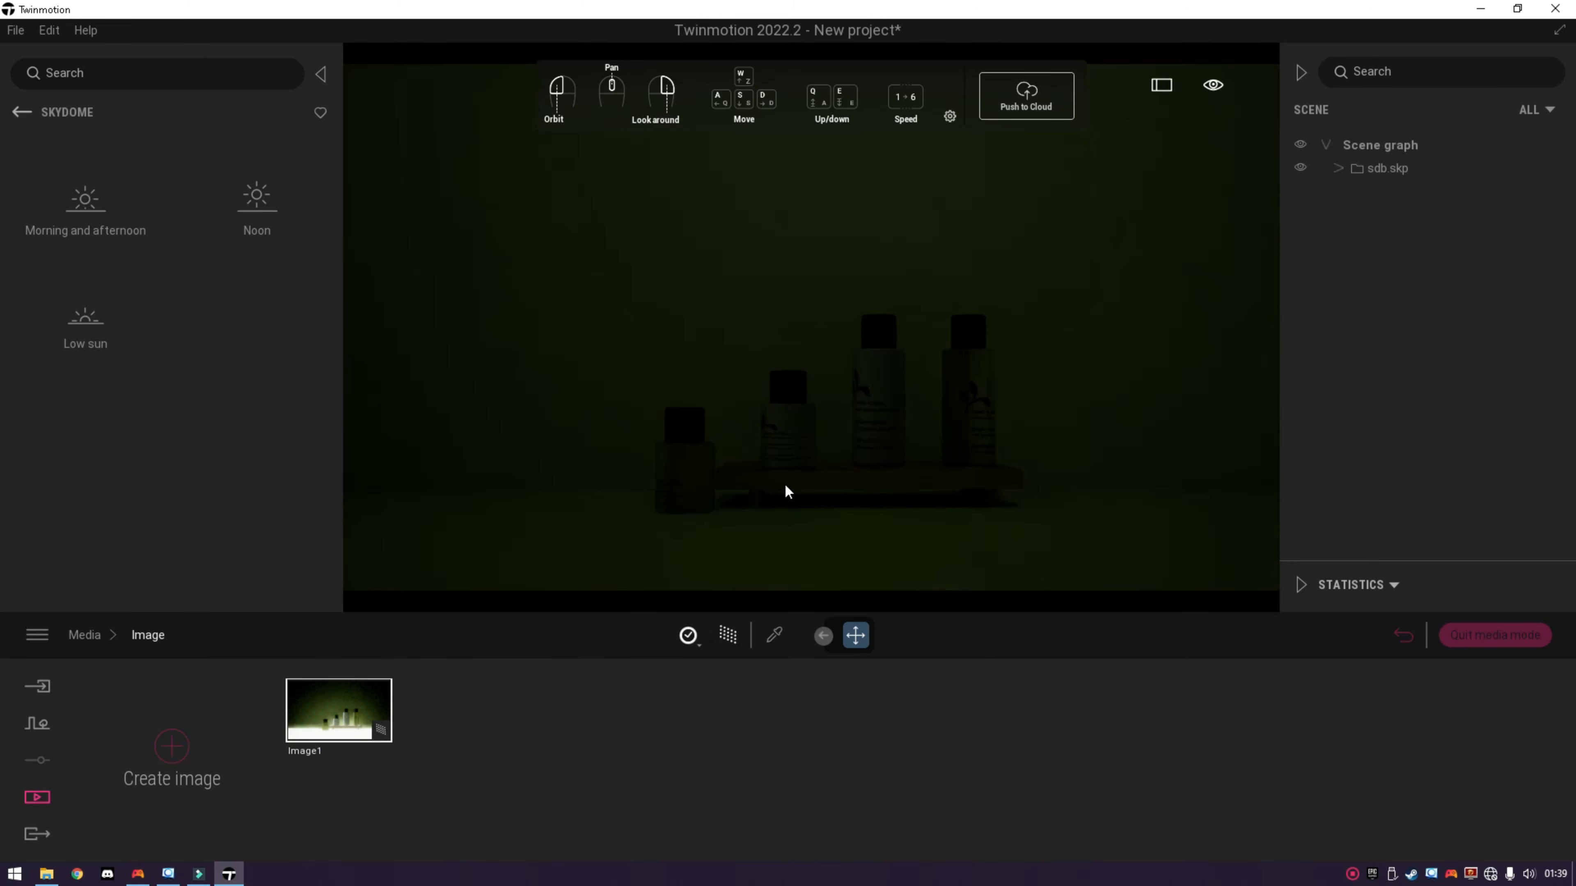
pyautogui.click(727, 638)
# Place a spot light from the Lights library in the upper part of the room, above and in front of the shelf.
pyautogui.scroll(-3, 732, 535)
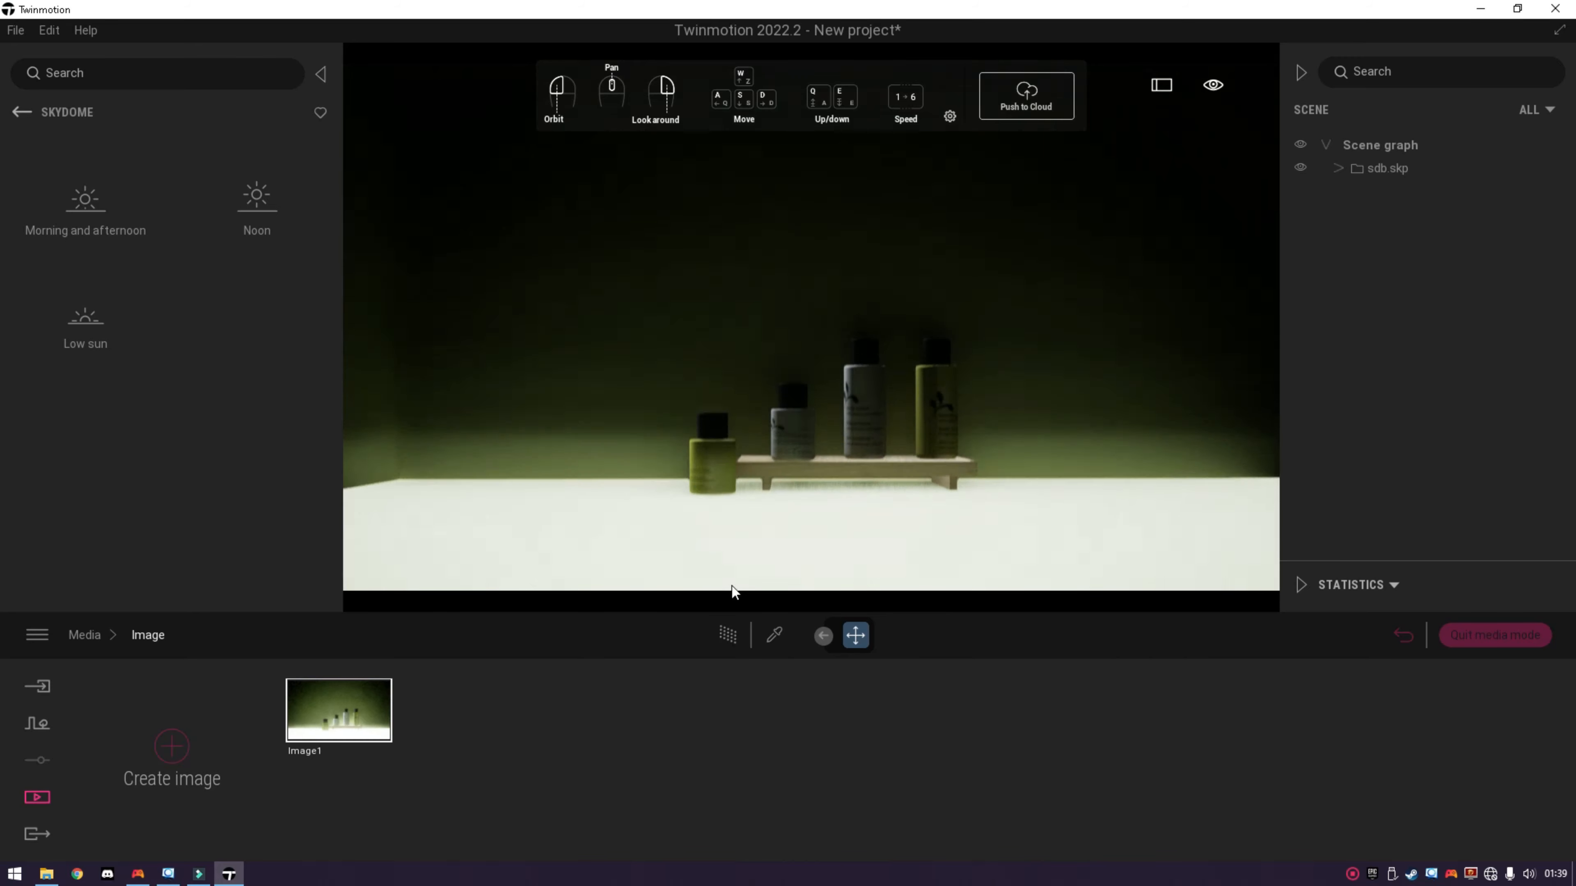
pyautogui.scroll(-2, 737, 473)
pyautogui.click(22, 112)
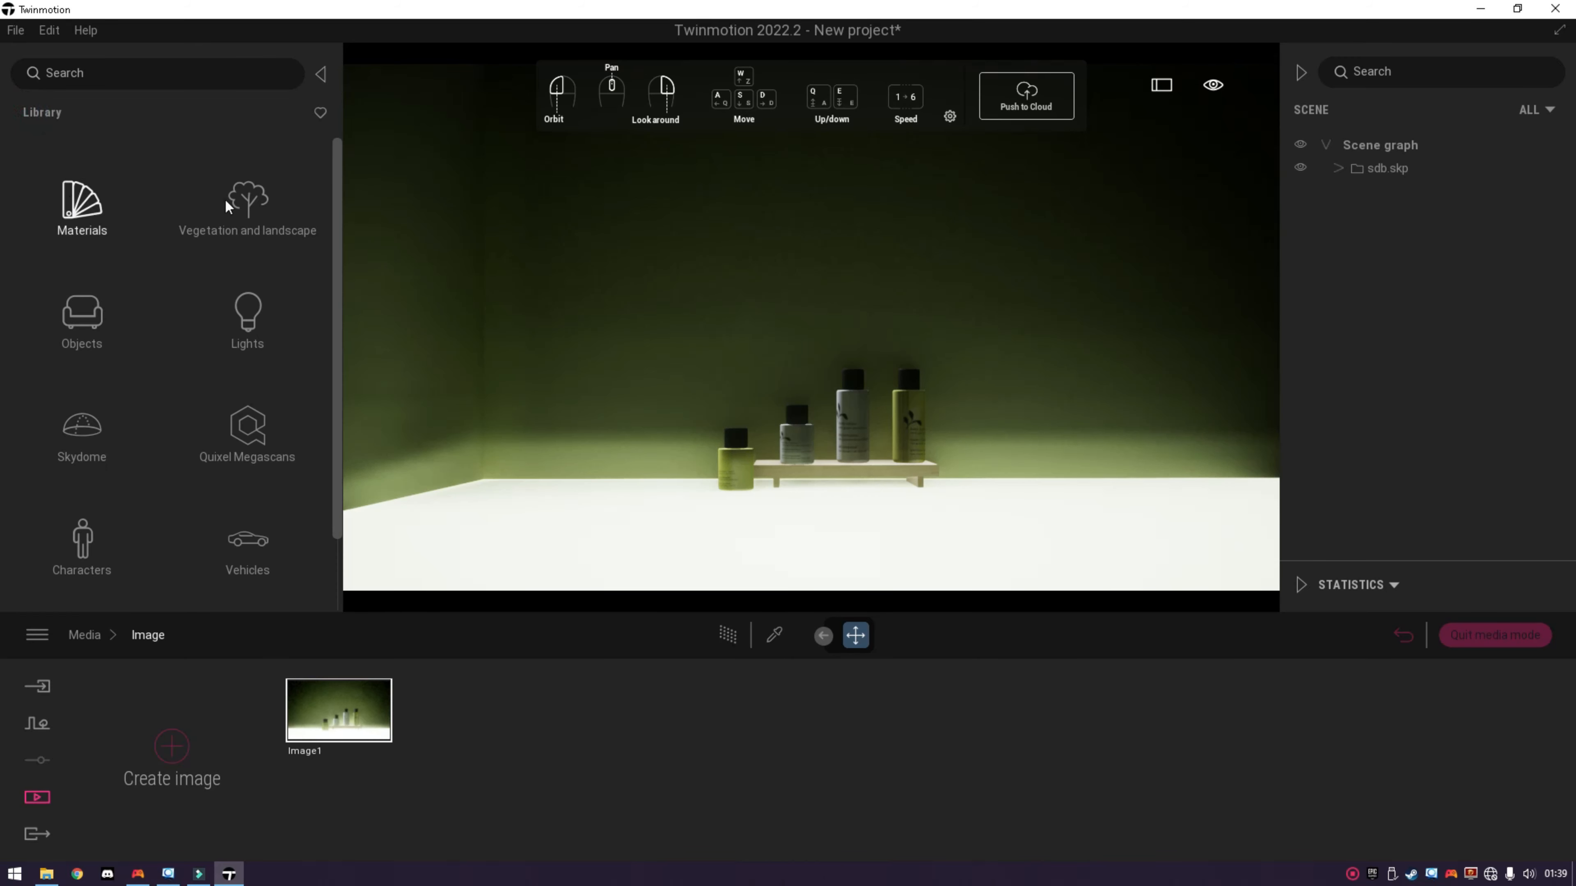
pyautogui.click(260, 340)
pyautogui.scroll(-2, 740, 506)
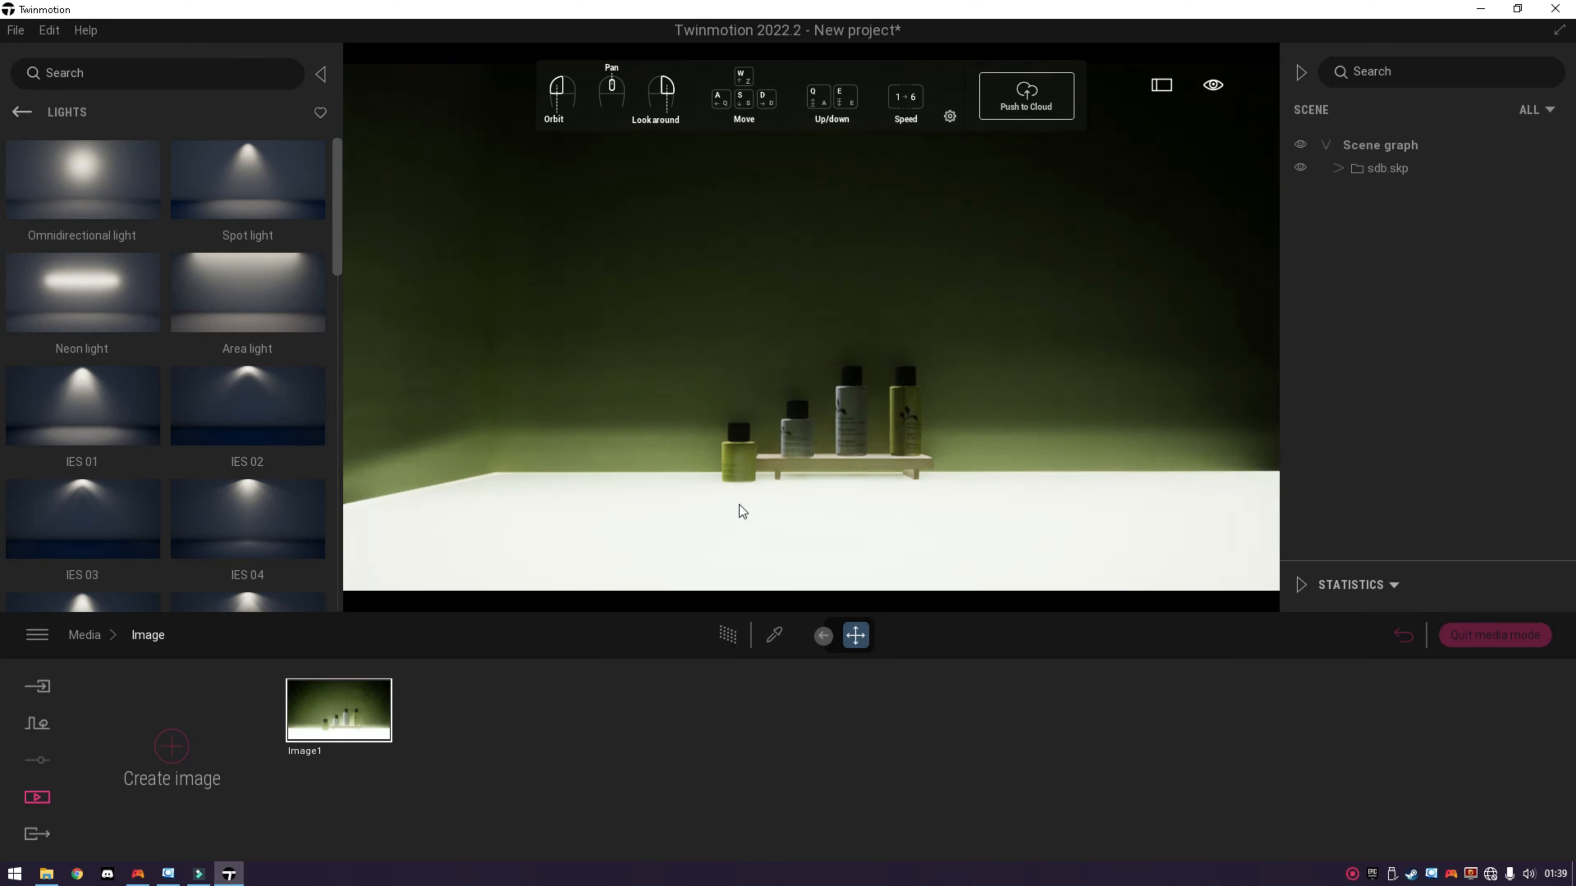
pyautogui.scroll(-1, 740, 501)
pyautogui.press('e')
pyautogui.press('s')
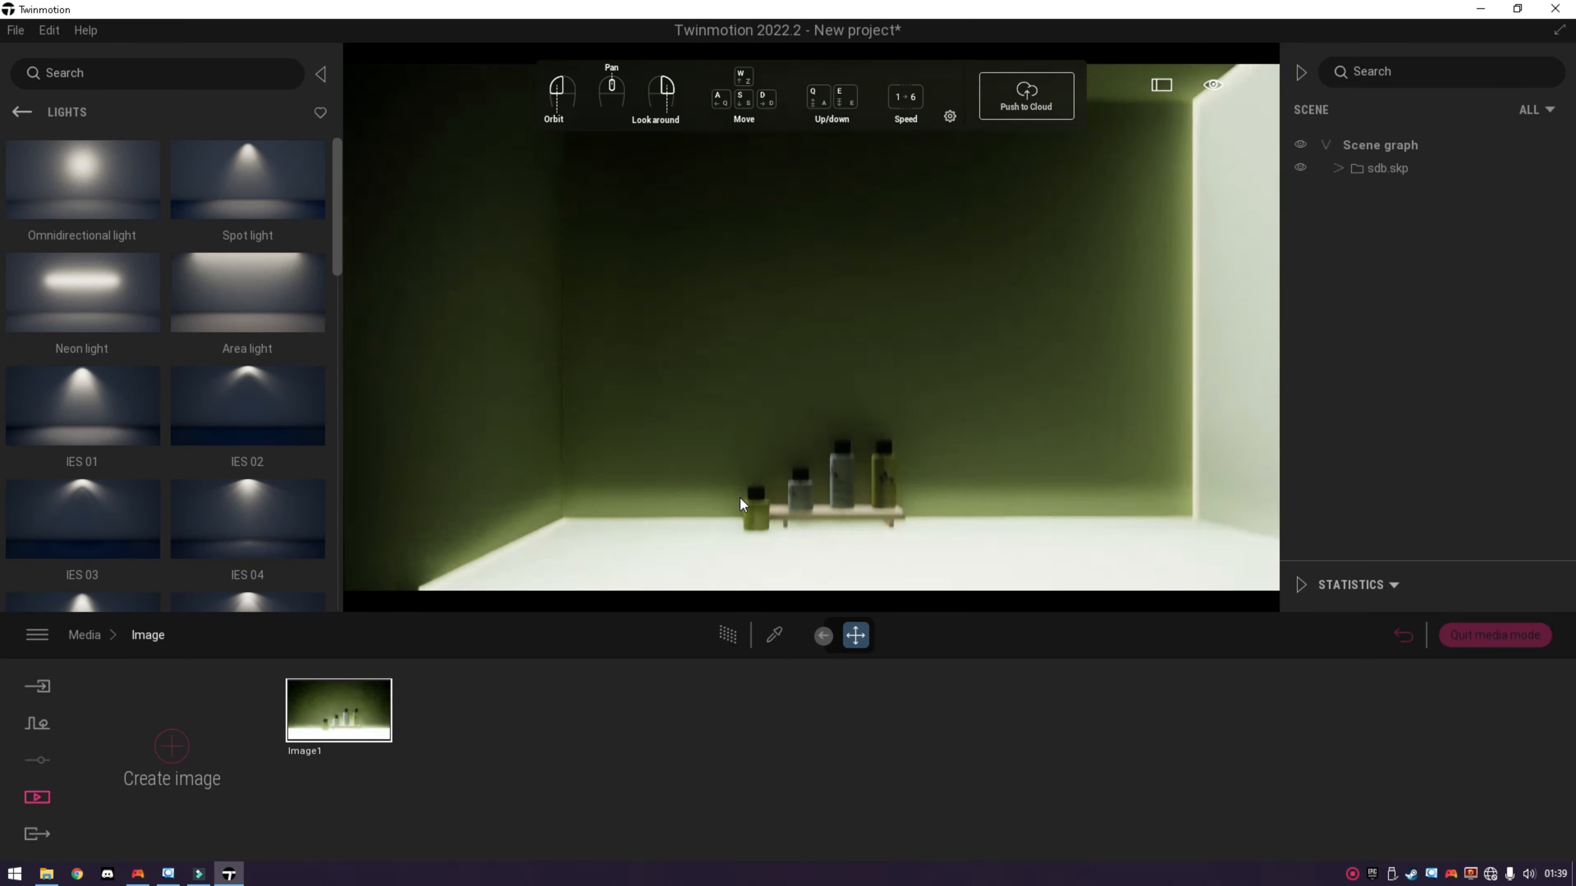
pyautogui.press('d')
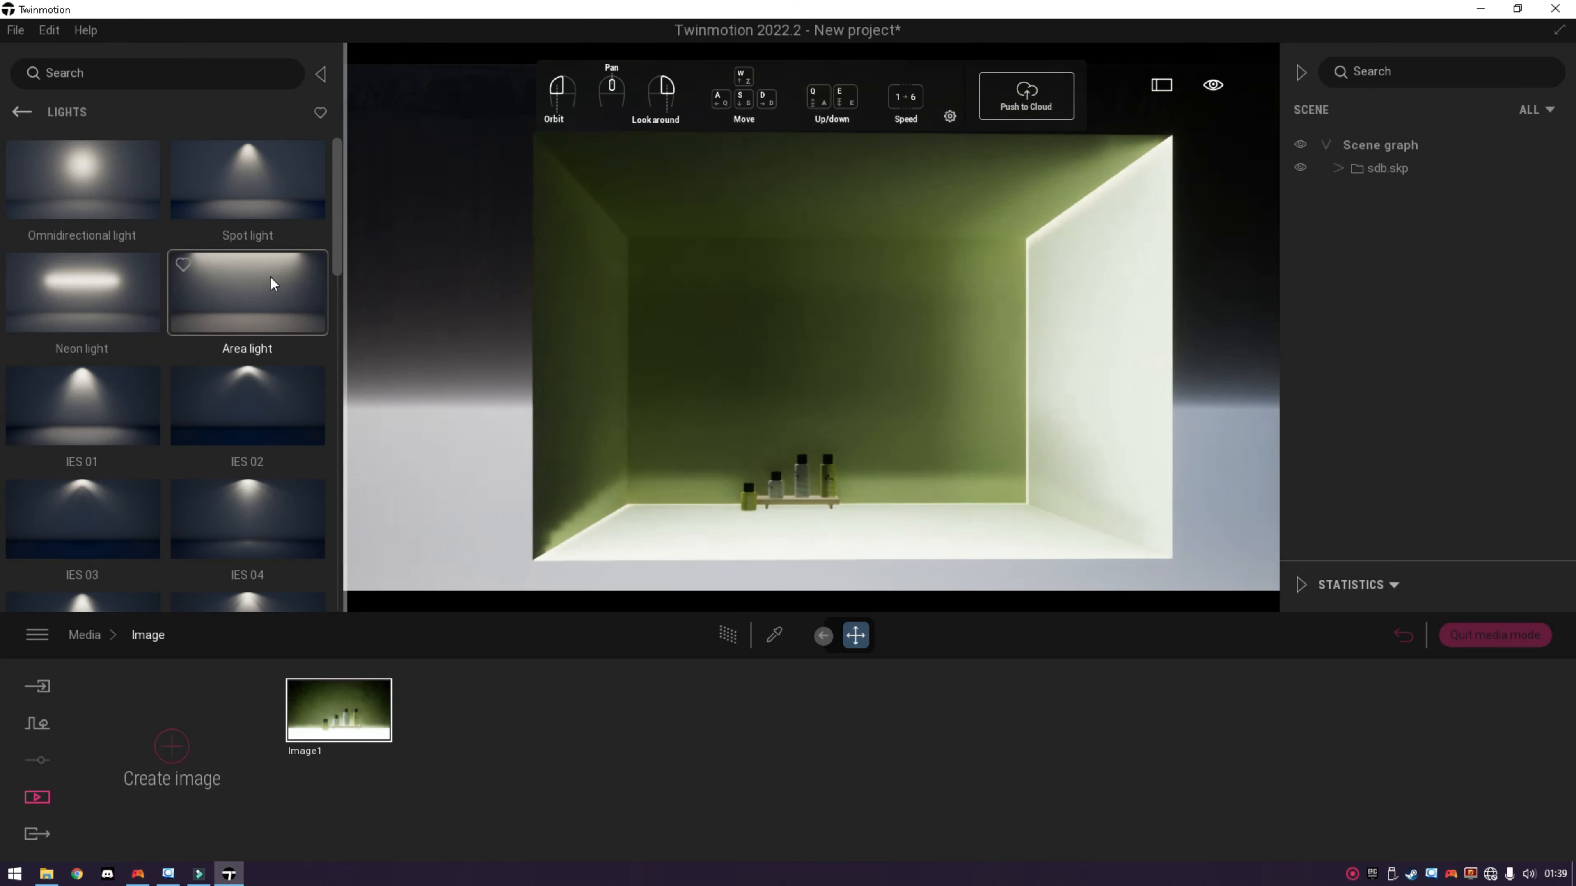
pyautogui.moveTo(247, 180); pyautogui.dragTo(813, 260)
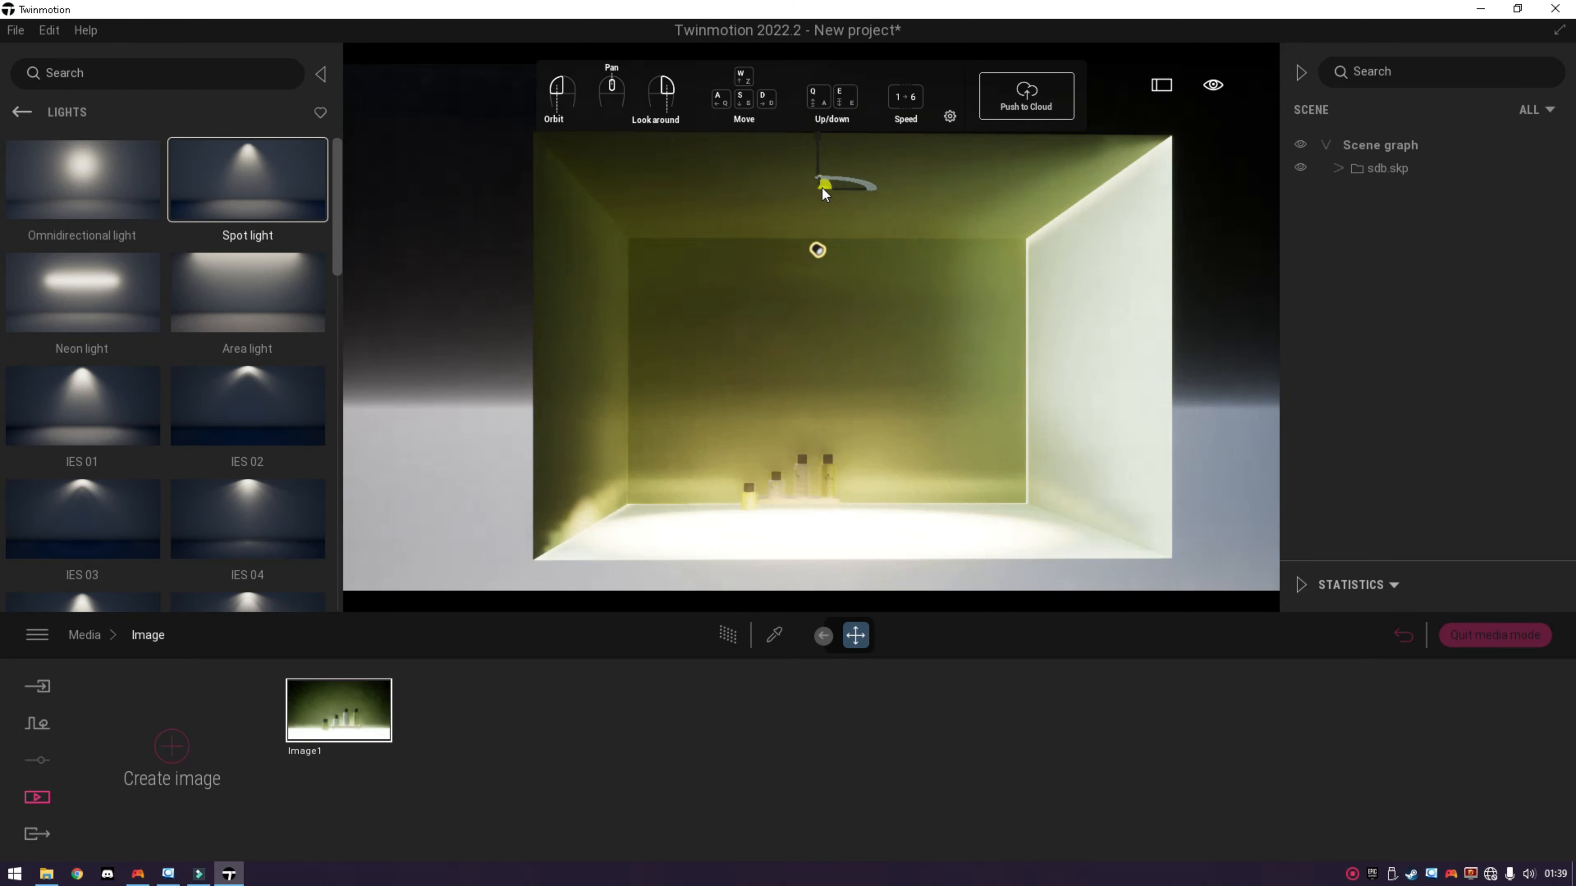
pyautogui.click(813, 202)
pyautogui.press('Escape')
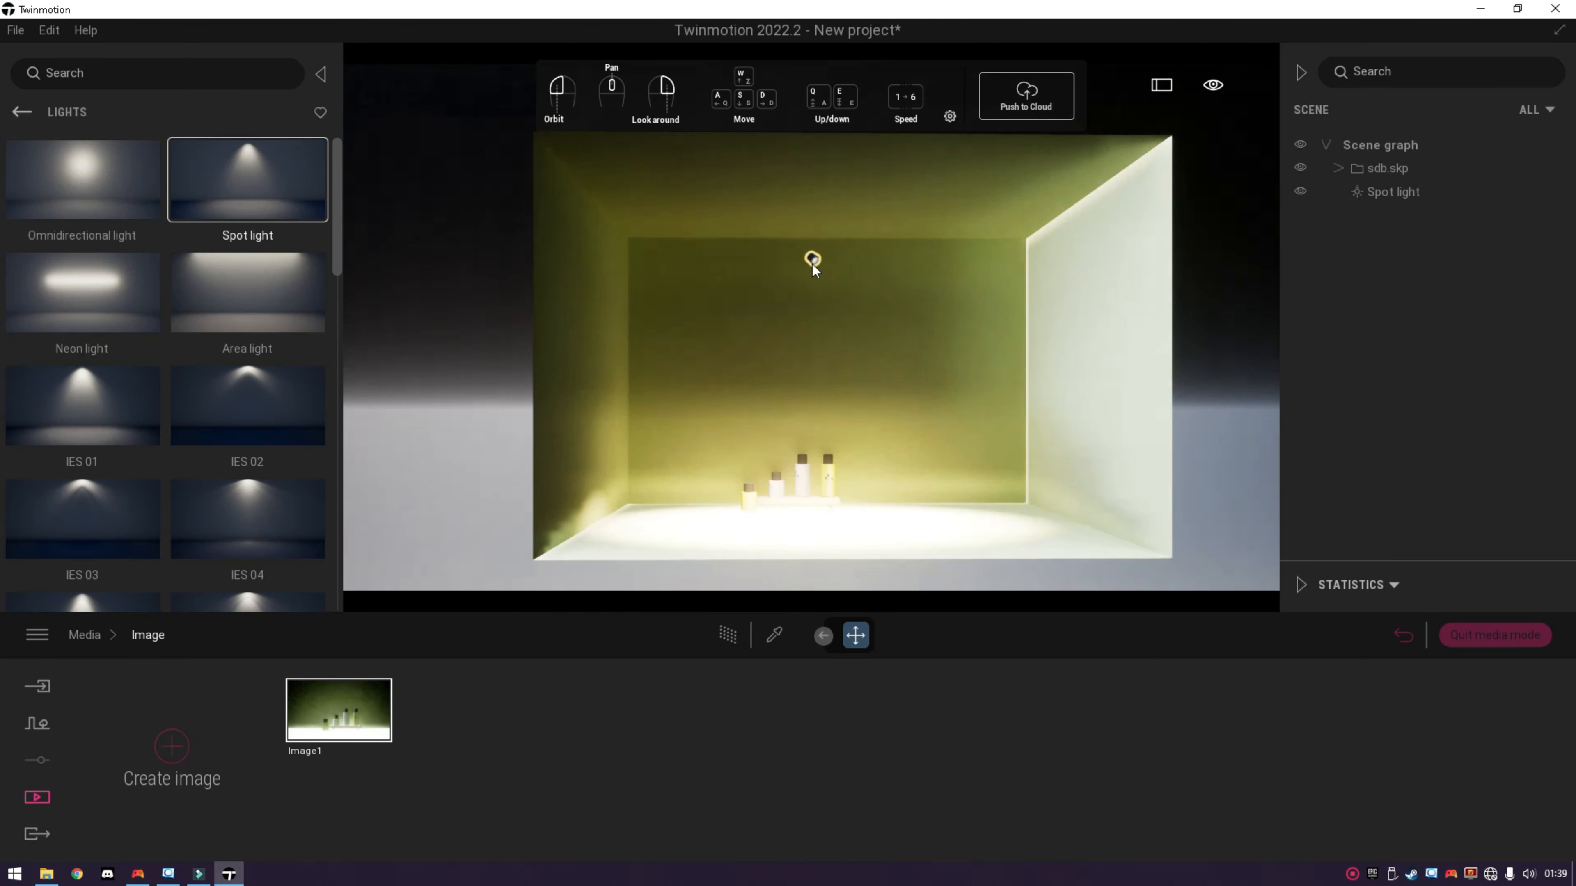
# Tilt the spot light about 75 degrees toward the back wall and move it outward in front of the room.
pyautogui.click(813, 260)
pyautogui.moveTo(813, 261); pyautogui.dragTo(902, 418, button='right')
pyautogui.press('d')
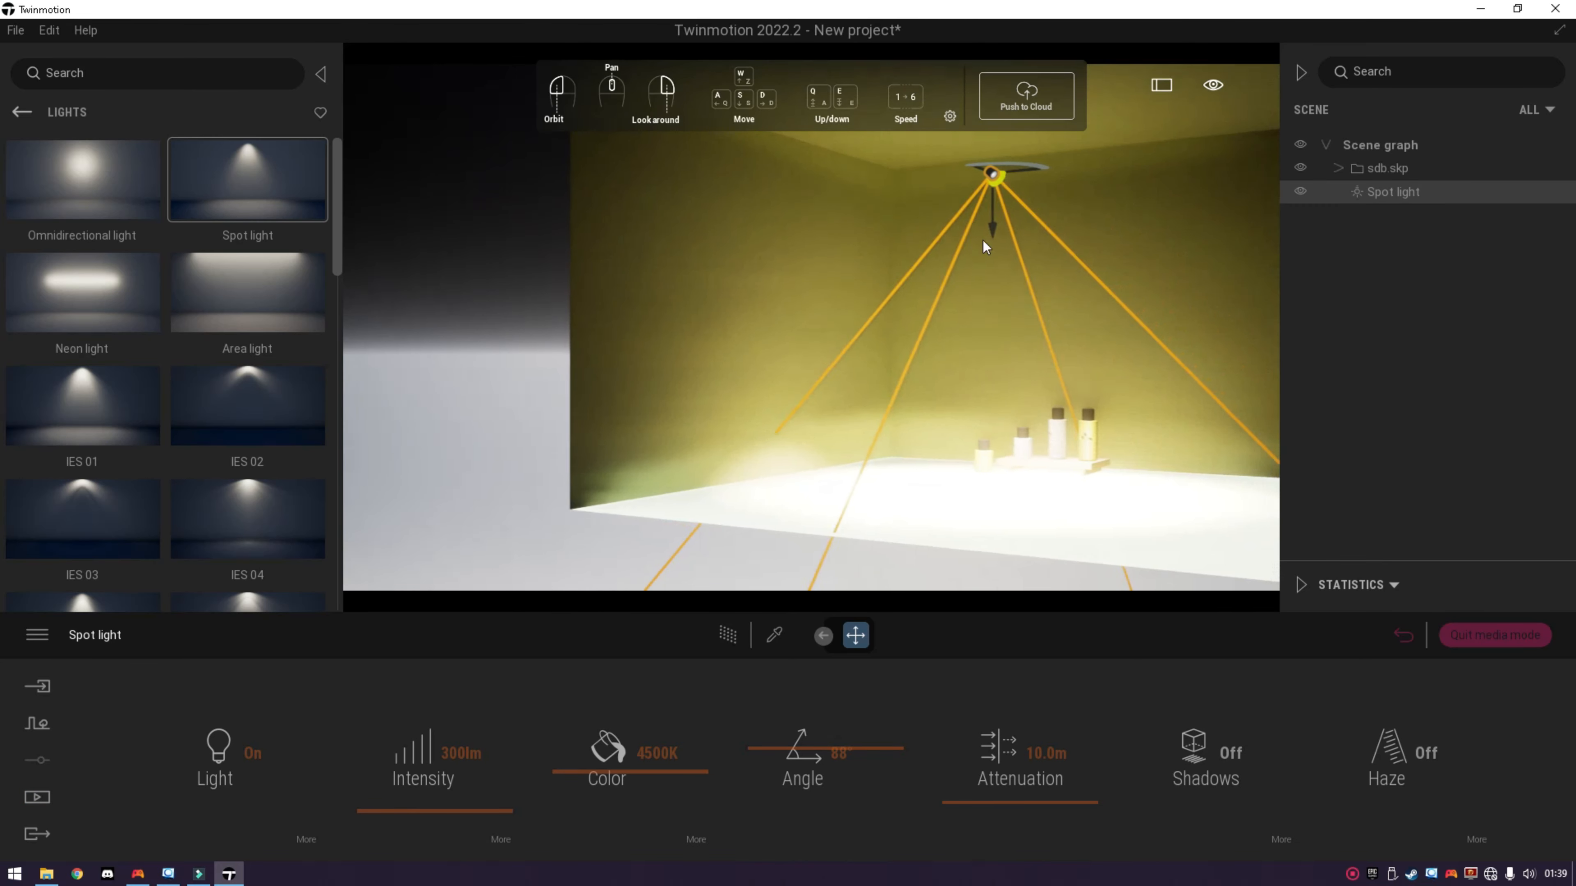
pyautogui.click(825, 634)
pyautogui.click(818, 638)
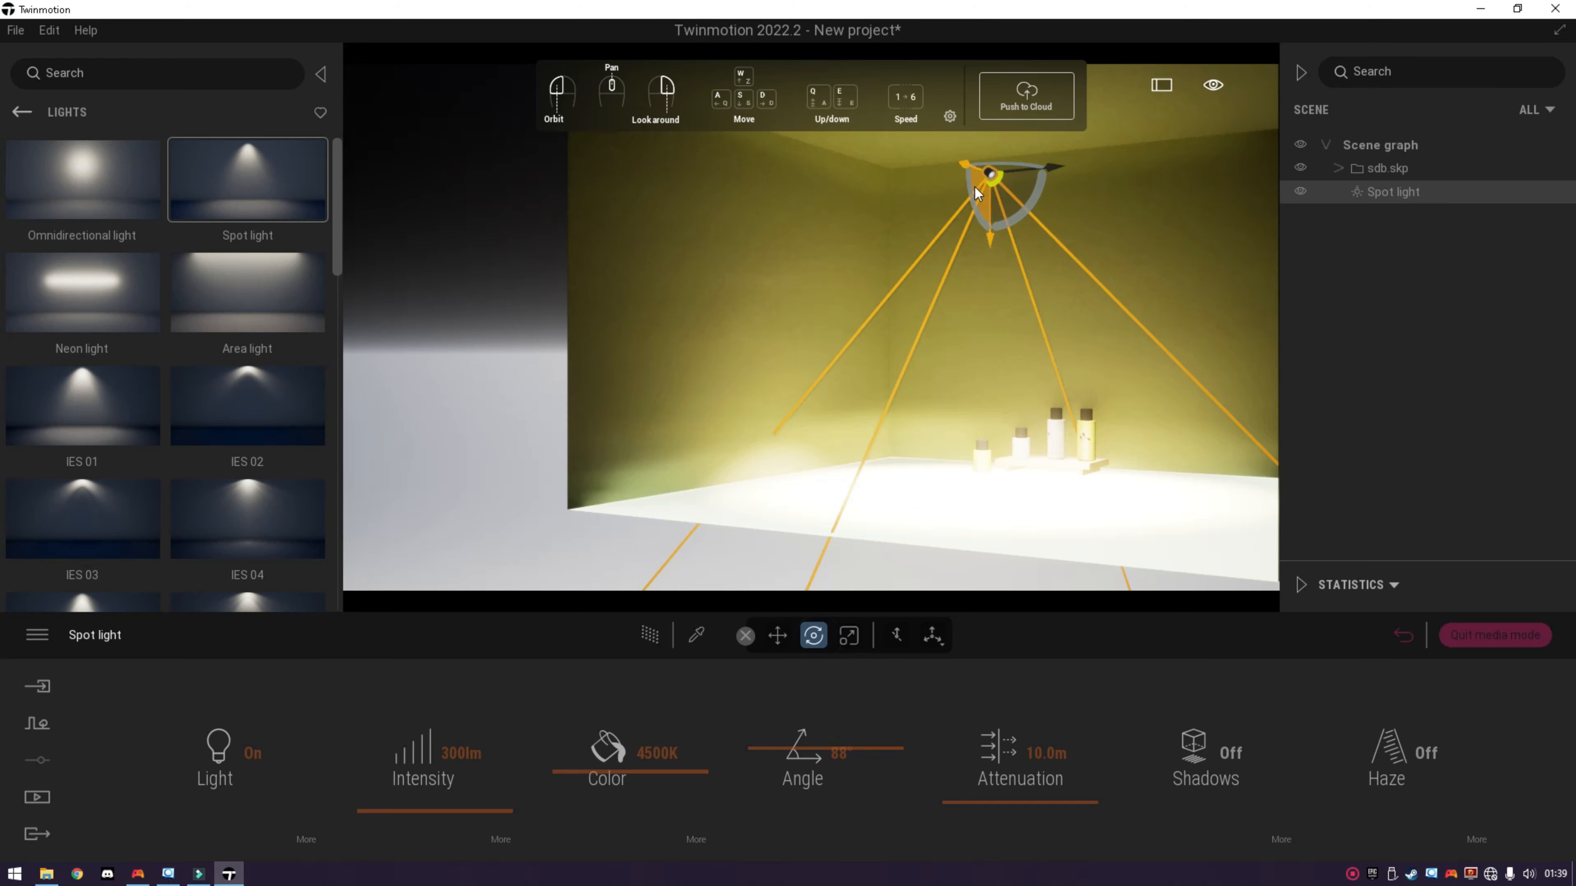
pyautogui.moveTo(970, 192); pyautogui.dragTo(993, 268)
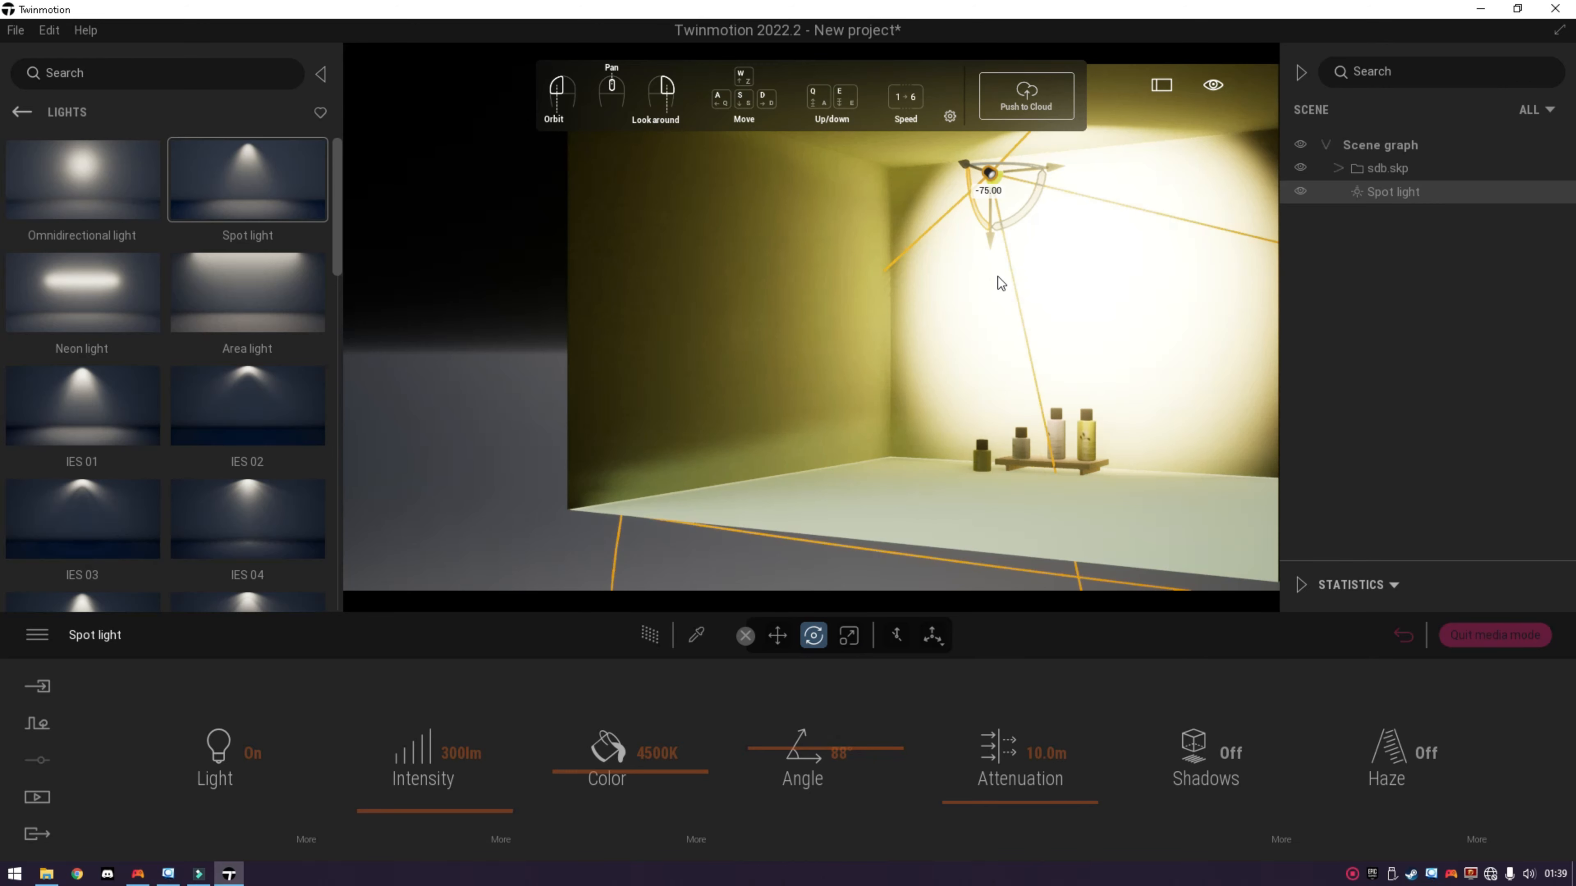
pyautogui.moveTo(984, 183); pyautogui.dragTo(325, 197)
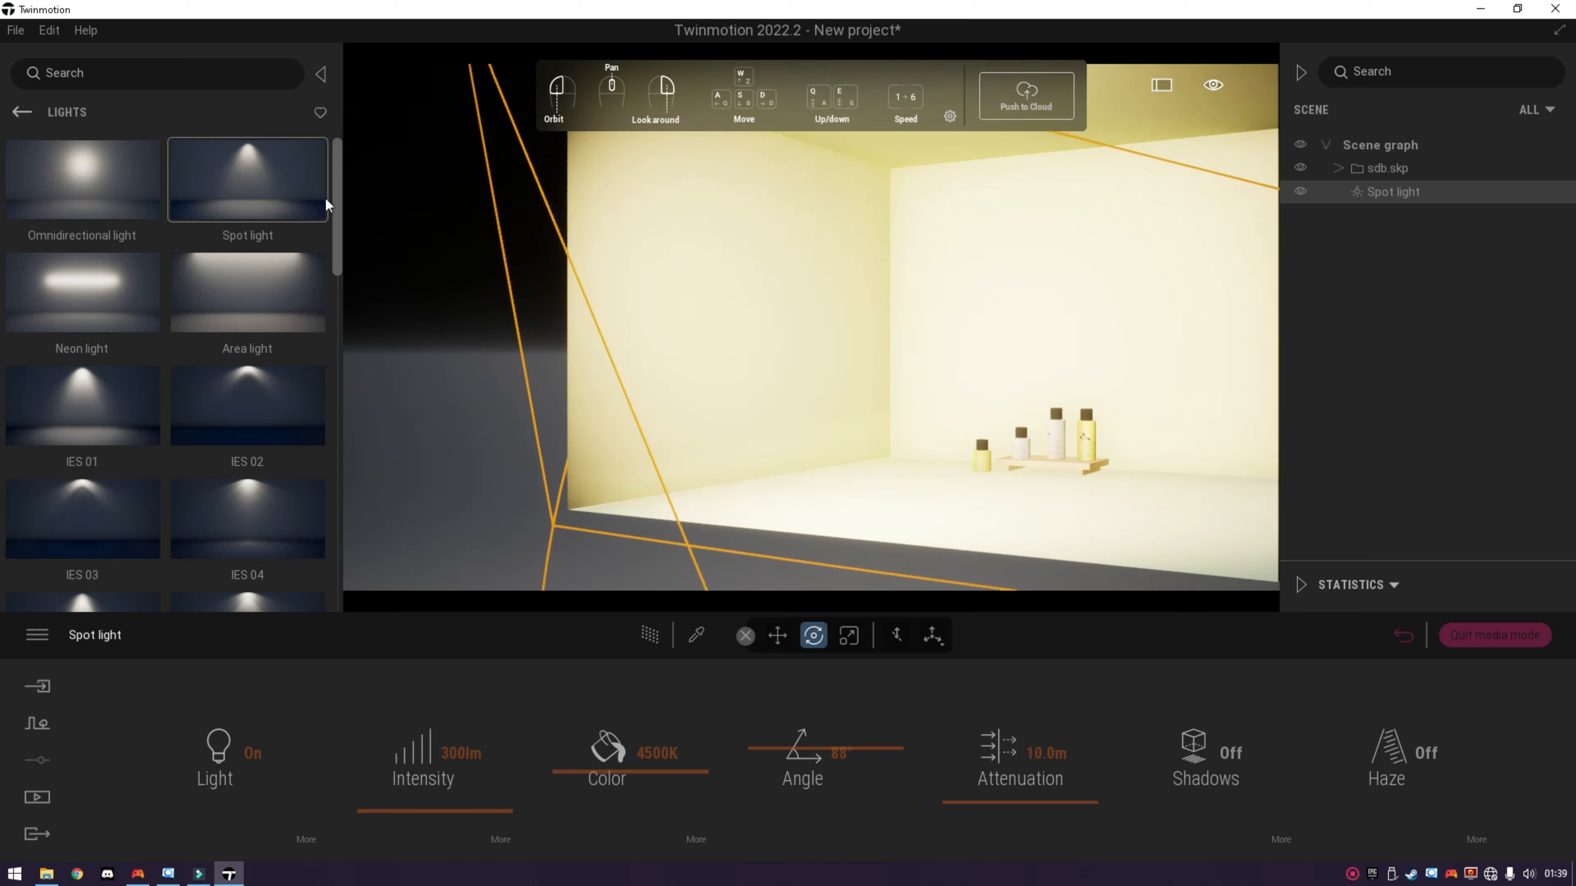
# Return to the Image1 view and check the spot light's effect on the bottles with the Path Tracer.
pyautogui.click(444, 393)
pyautogui.click(37, 797)
pyautogui.click(335, 784)
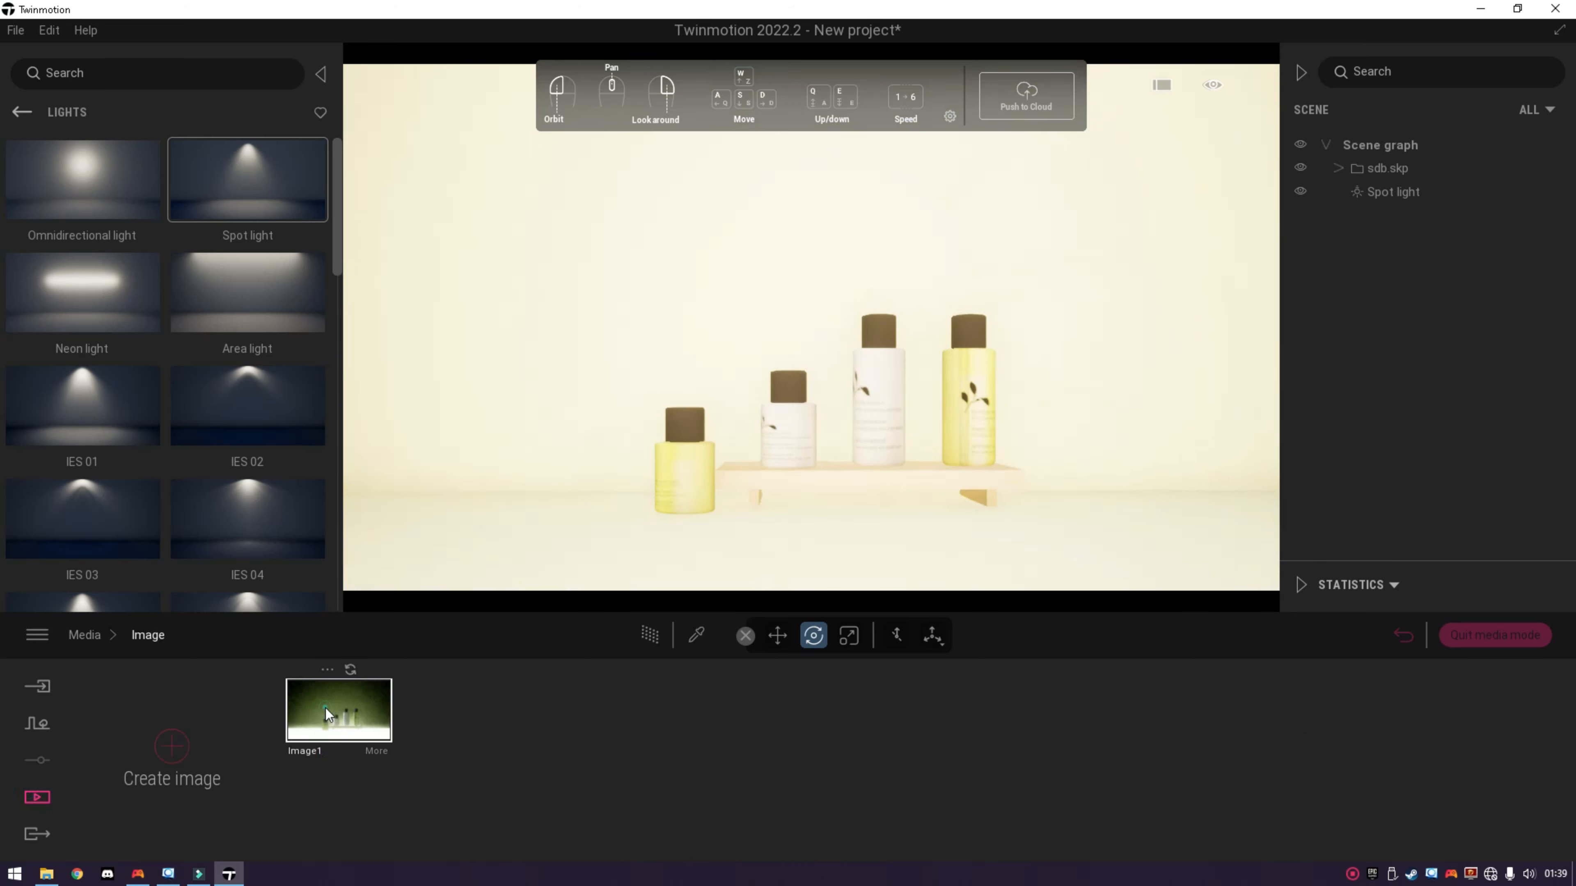
pyautogui.click(649, 635)
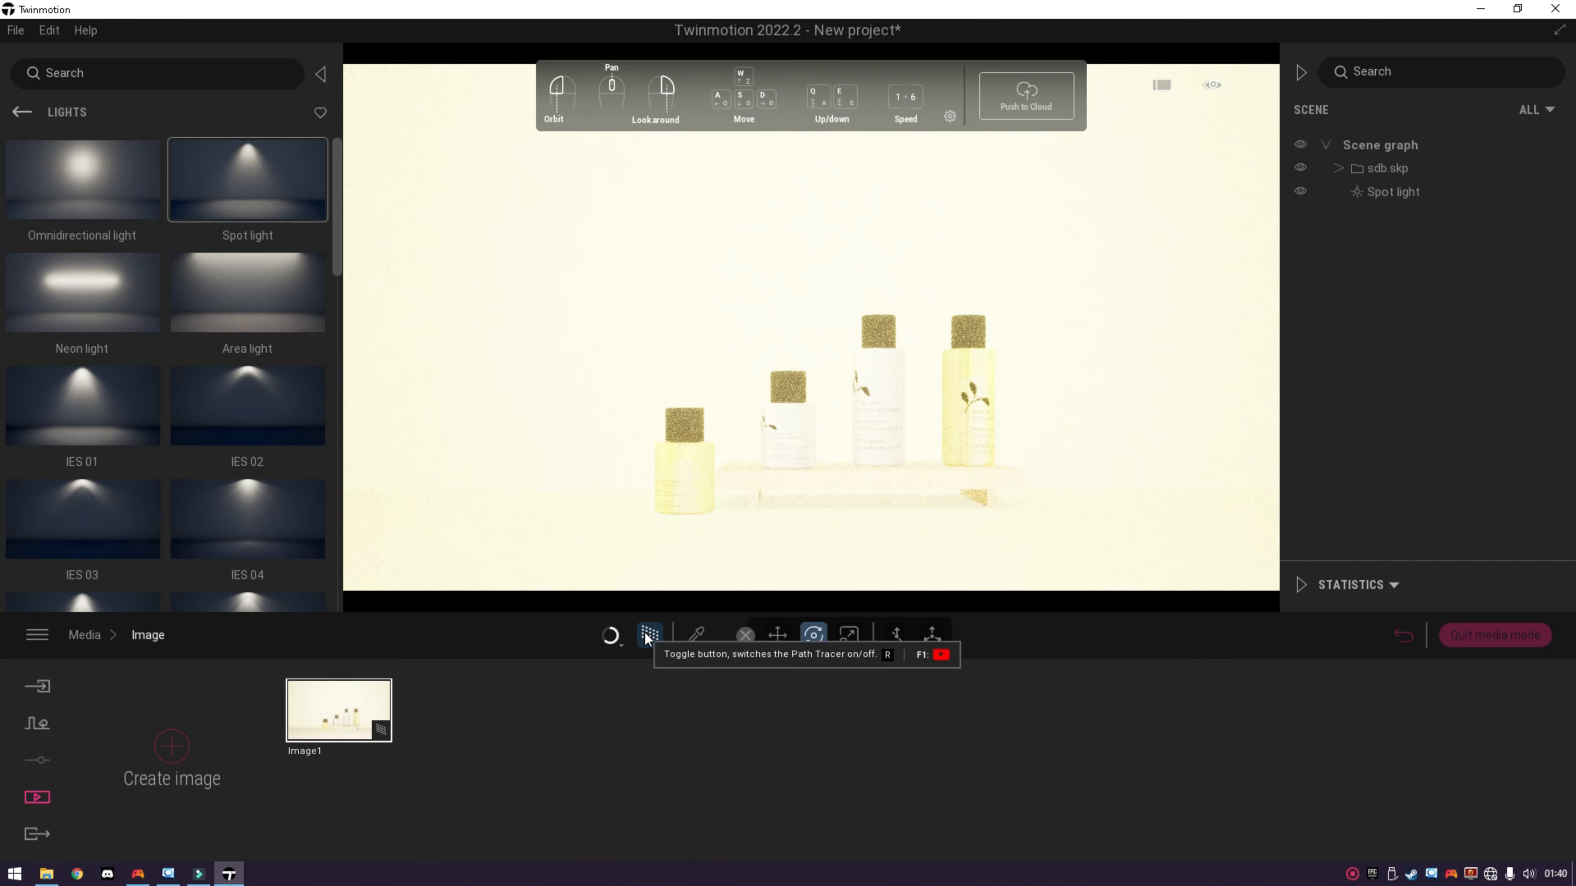
# Set the spot light's intensity to 100 lm and deselect the light.
pyautogui.click(1409, 191)
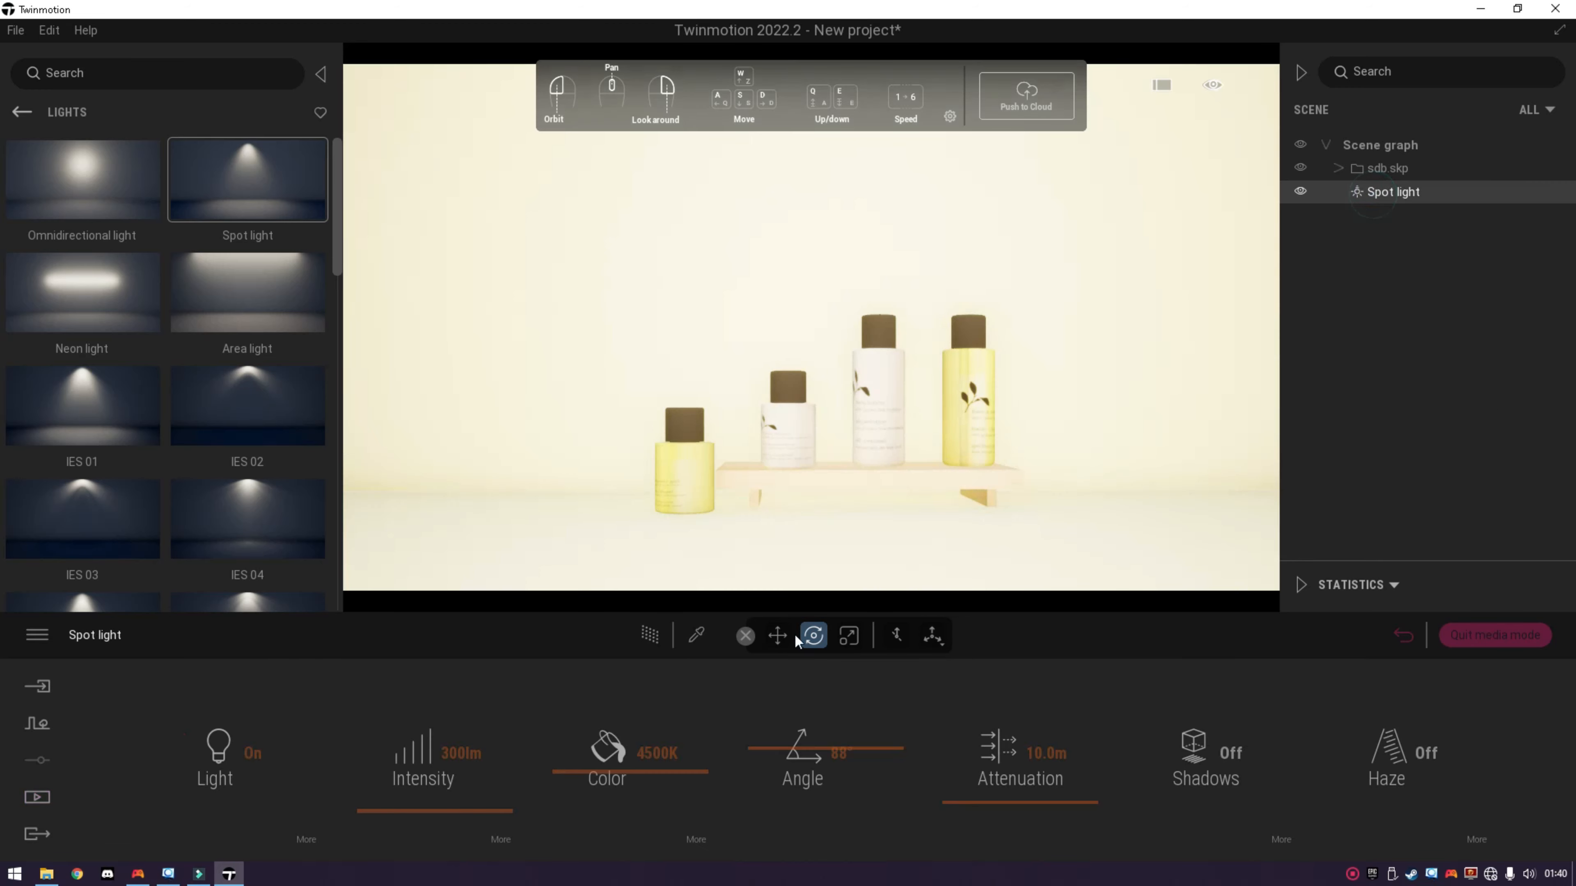
pyautogui.click(465, 753)
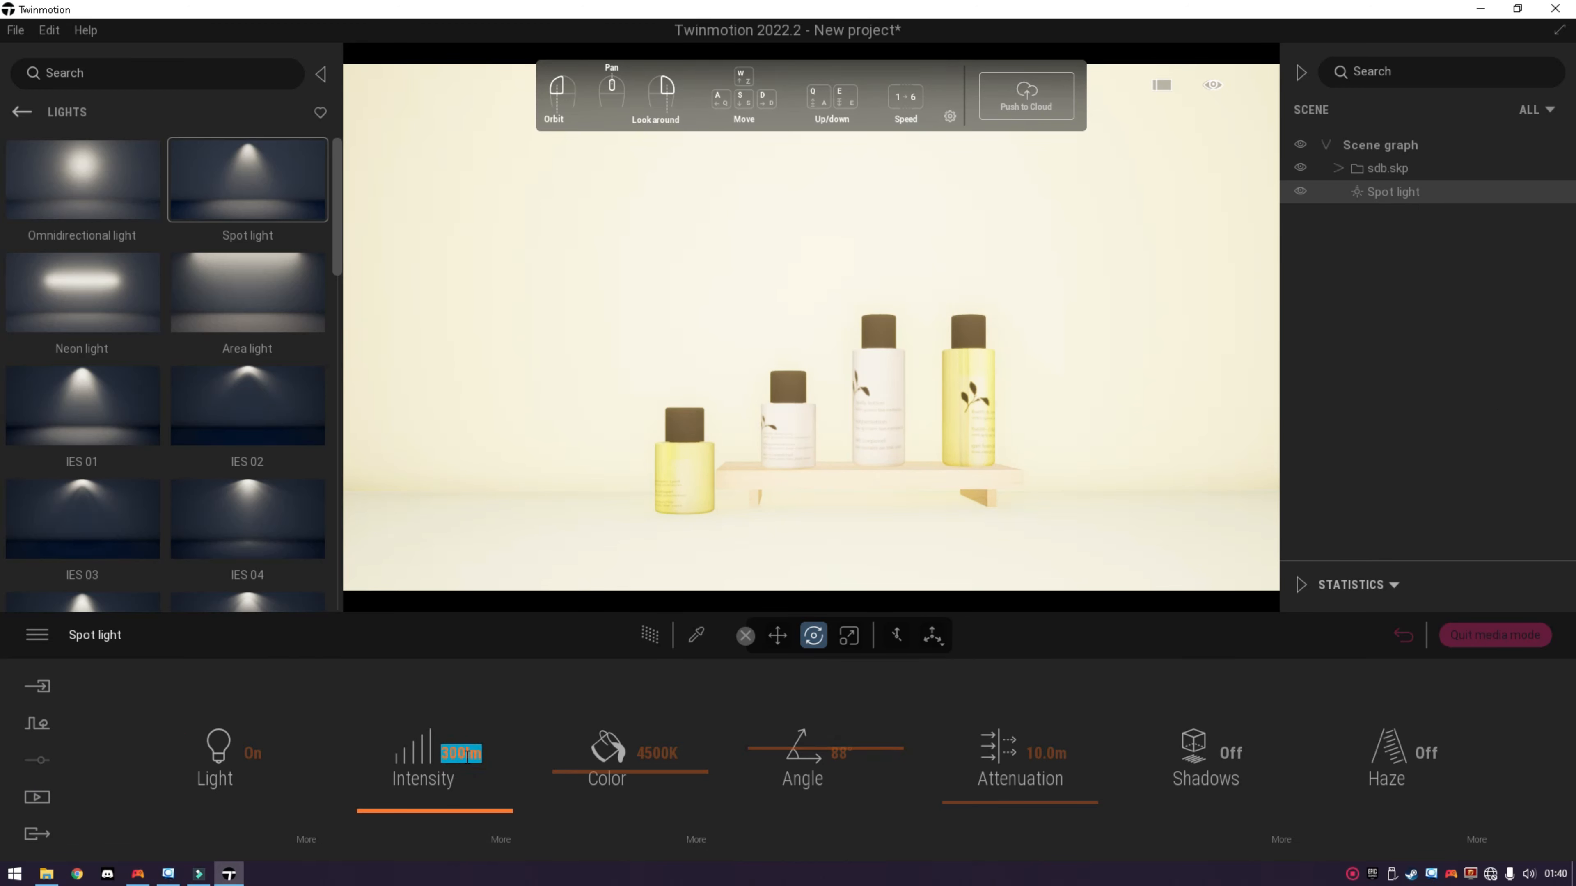
pyautogui.write('100')
pyautogui.press('Return')
pyautogui.click(557, 528)
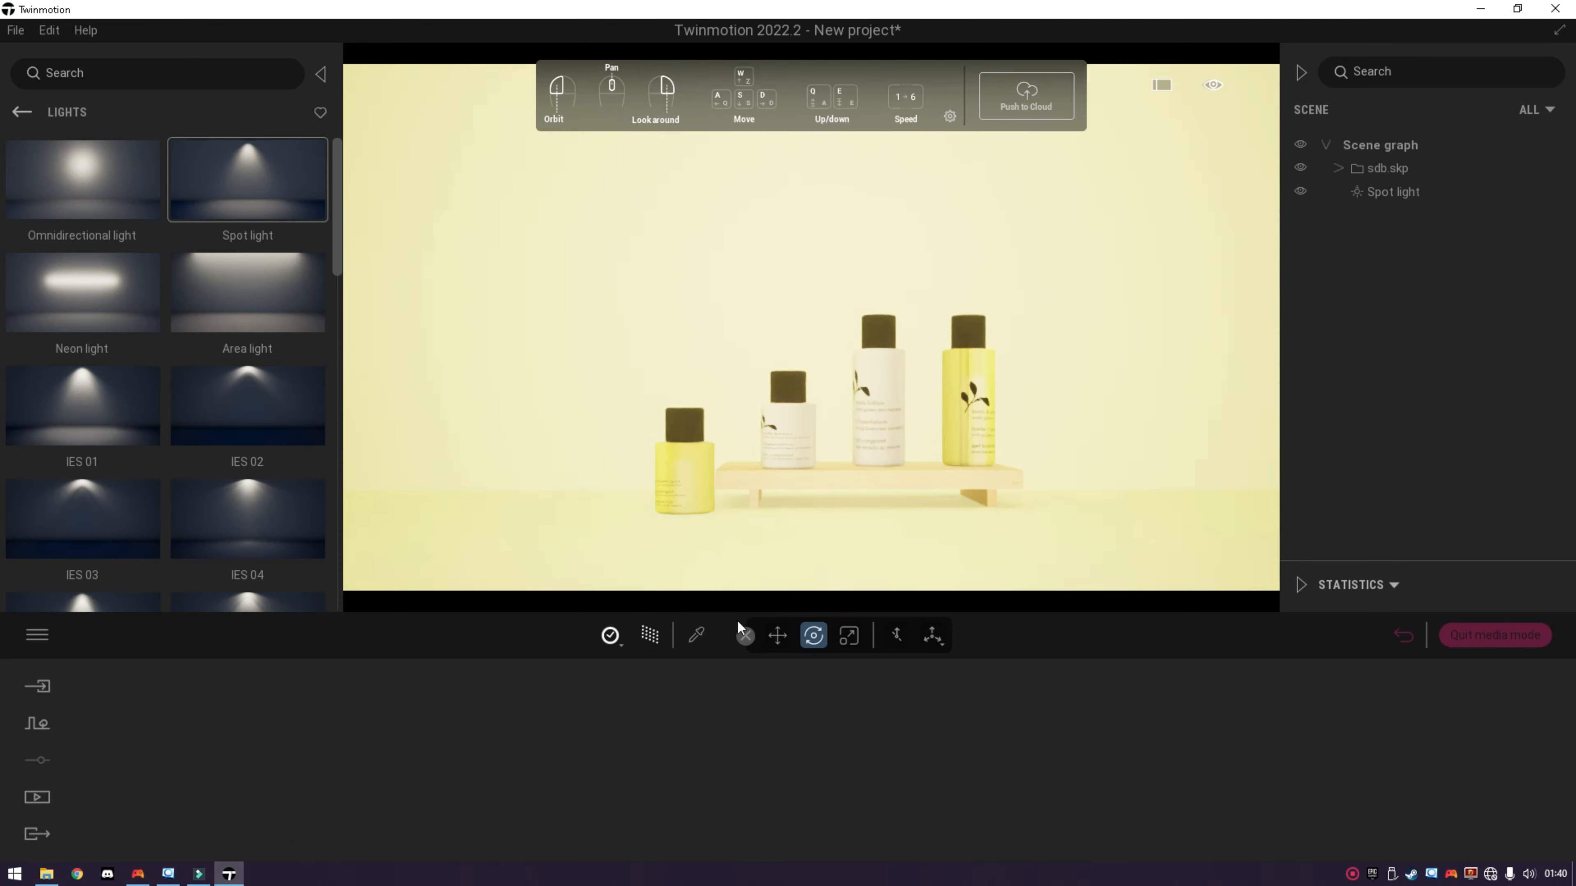
# Turn on shadows for the spot light and open its intensity value for editing.
pyautogui.click(1389, 192)
pyautogui.click(1230, 755)
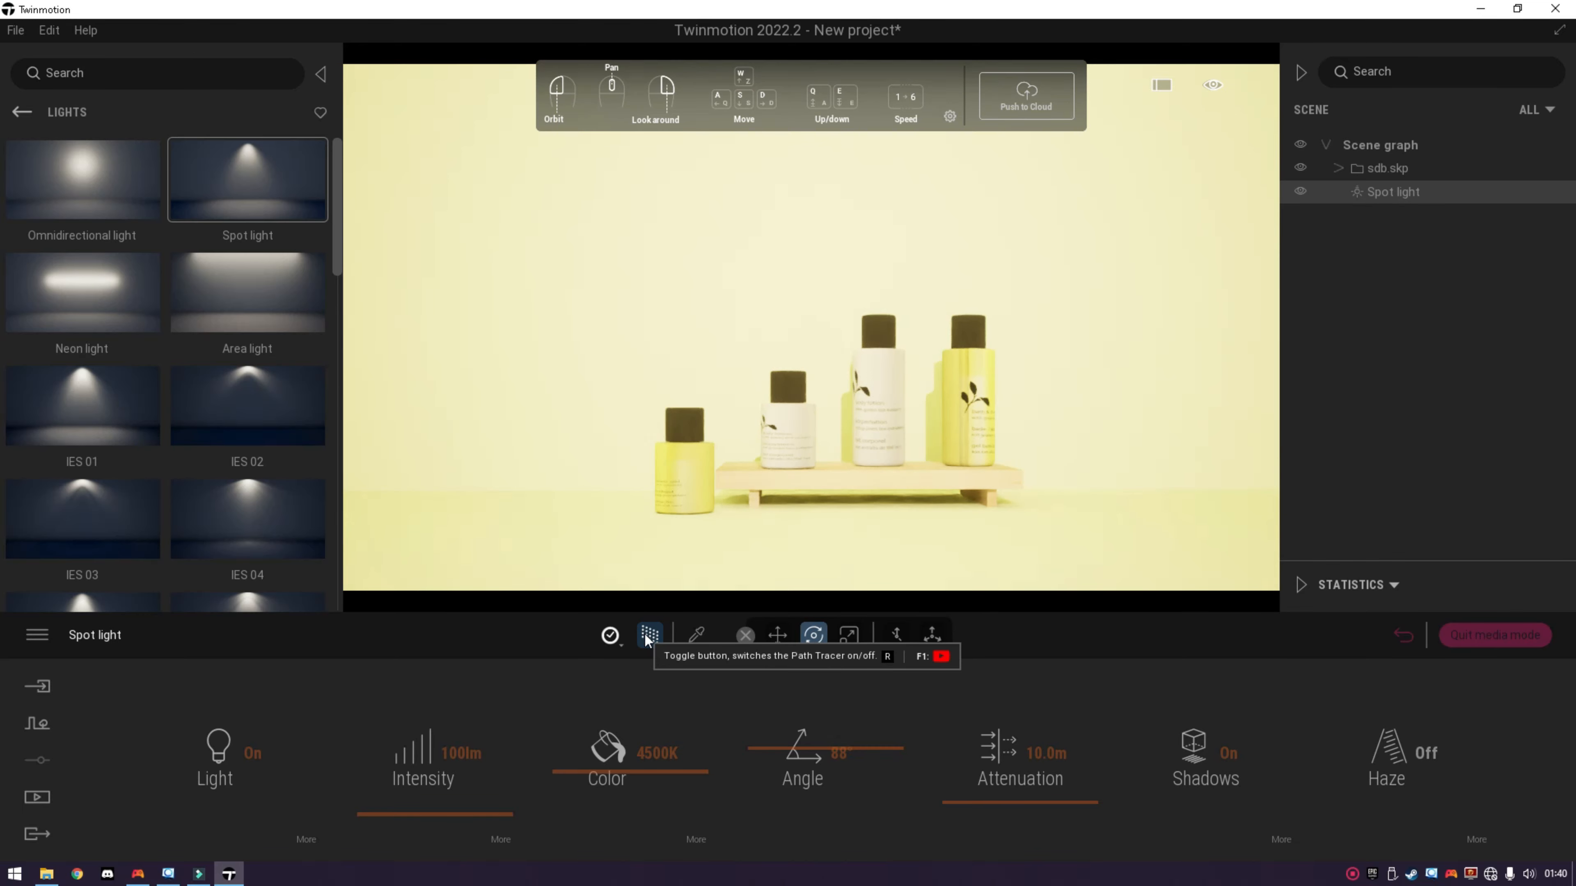
pyautogui.click(466, 753)
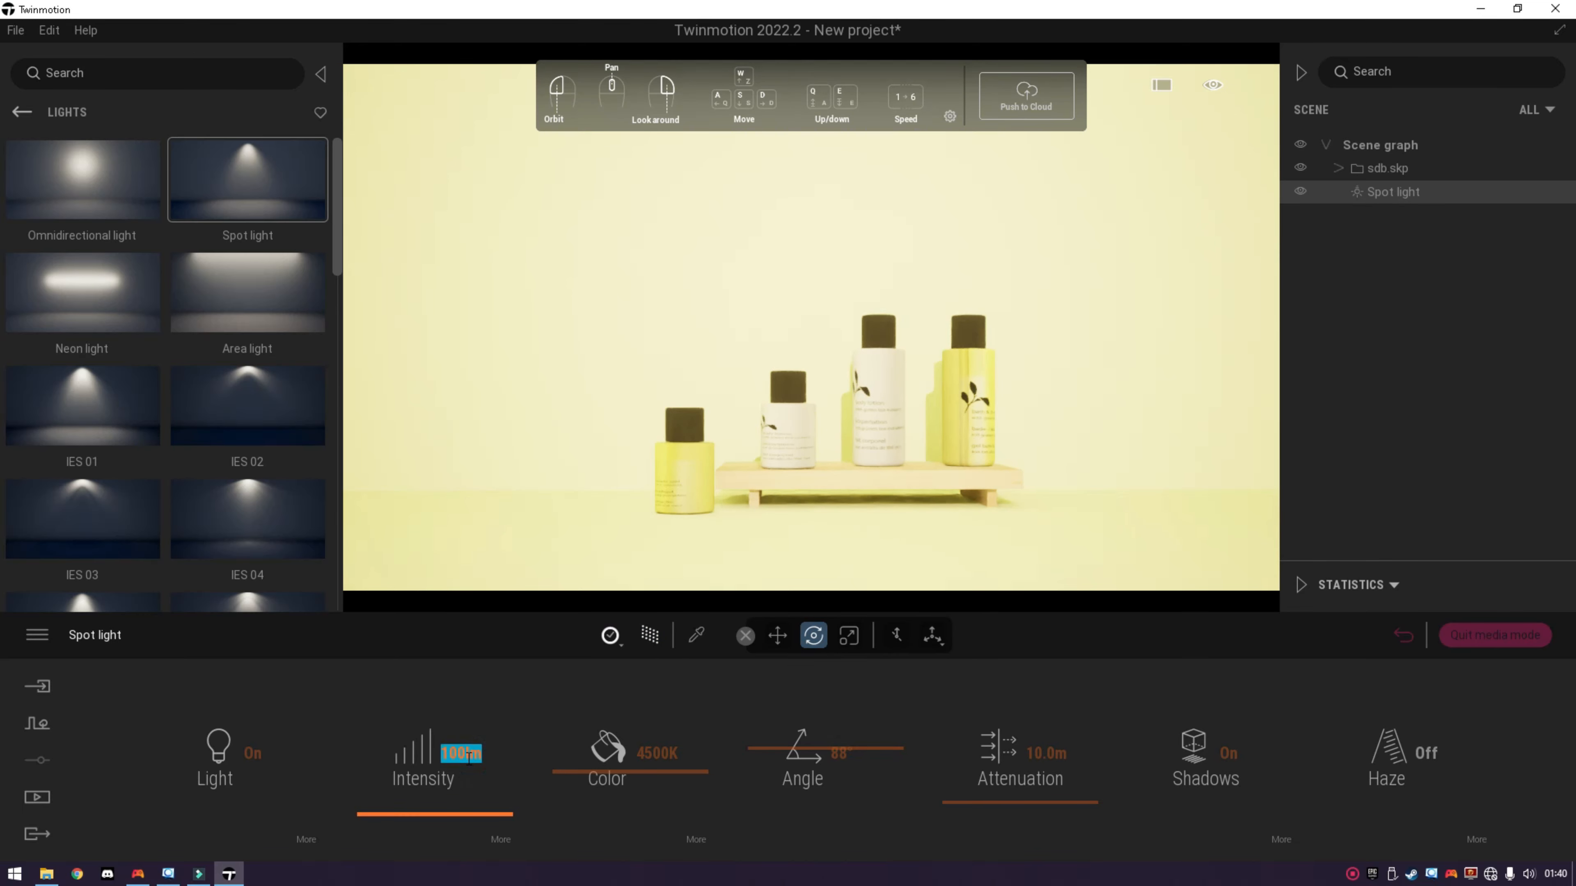